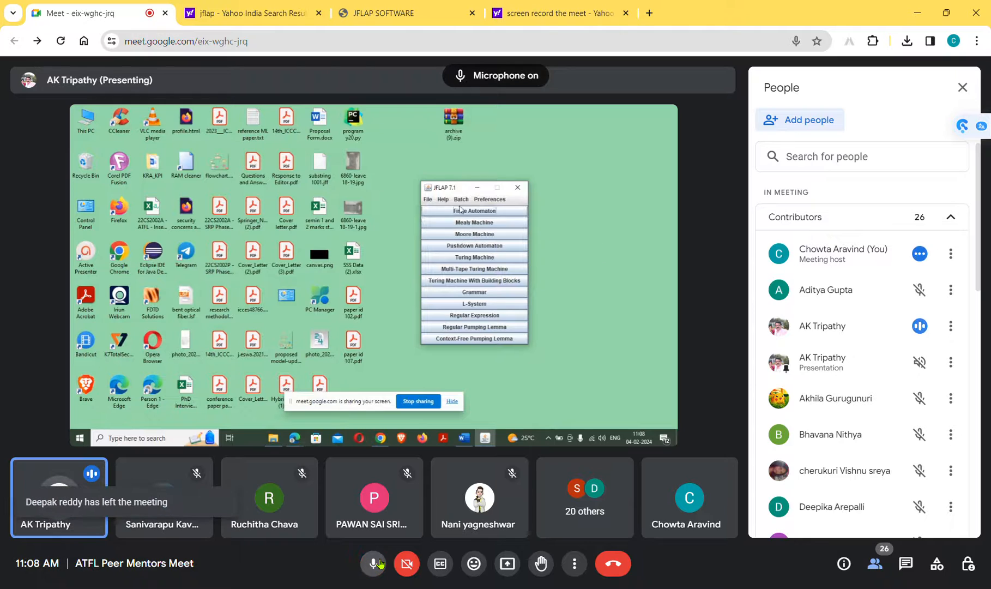
Close the two Yahoo search tabs for JFLAP and screen recording, and return to the Meet tab
click(318, 14)
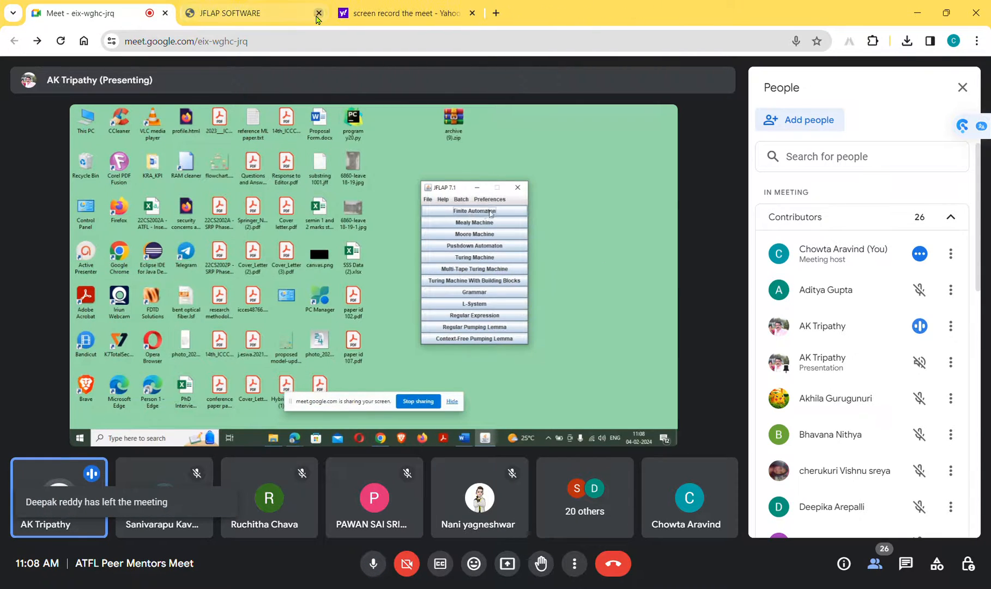
click(399, 15)
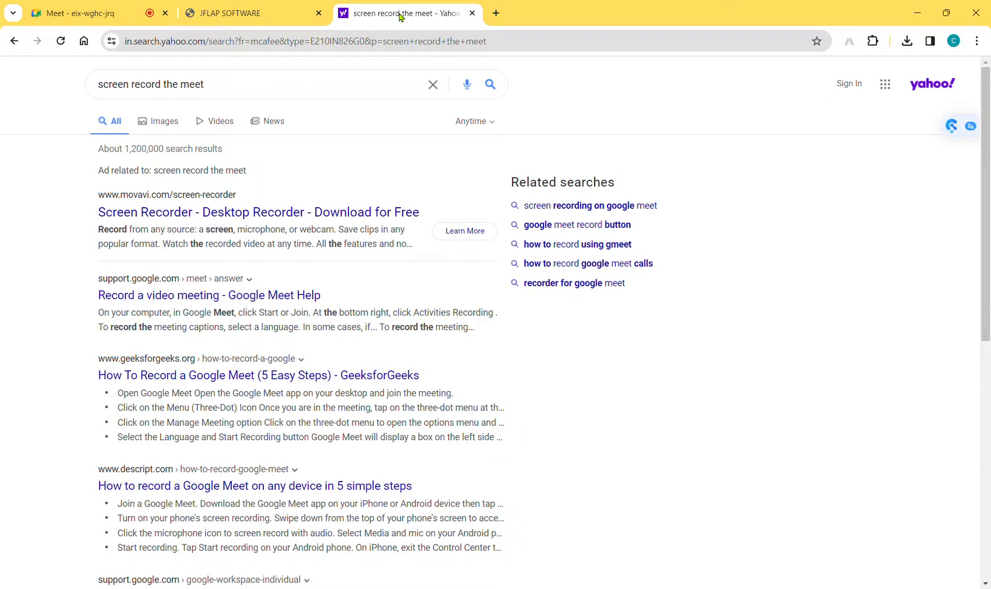
click(472, 13)
click(95, 9)
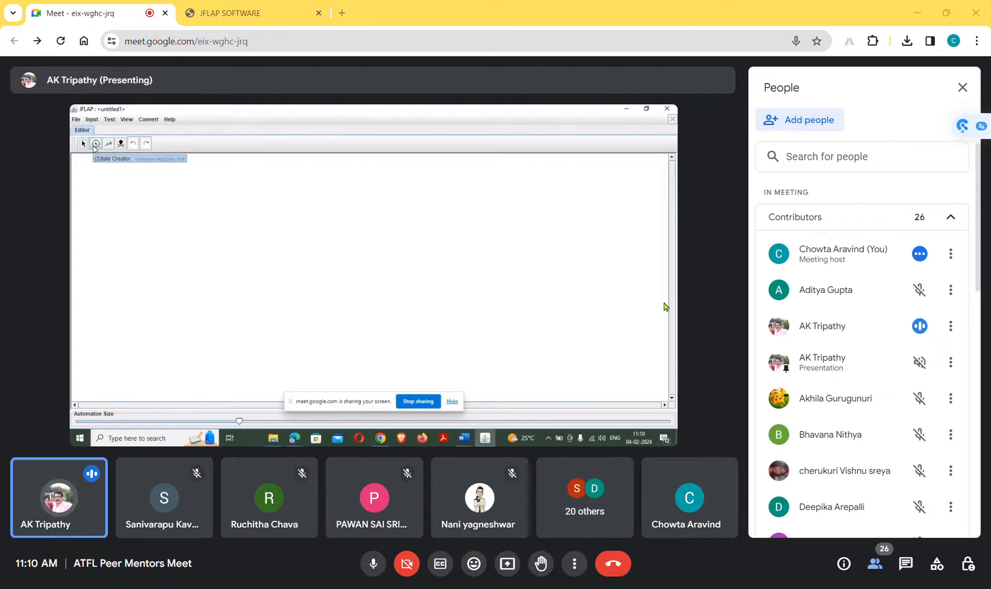
Place eight states spread across the empty canvas of the finite automaton editor
ctrl+scroll(255, 247, up, 3)
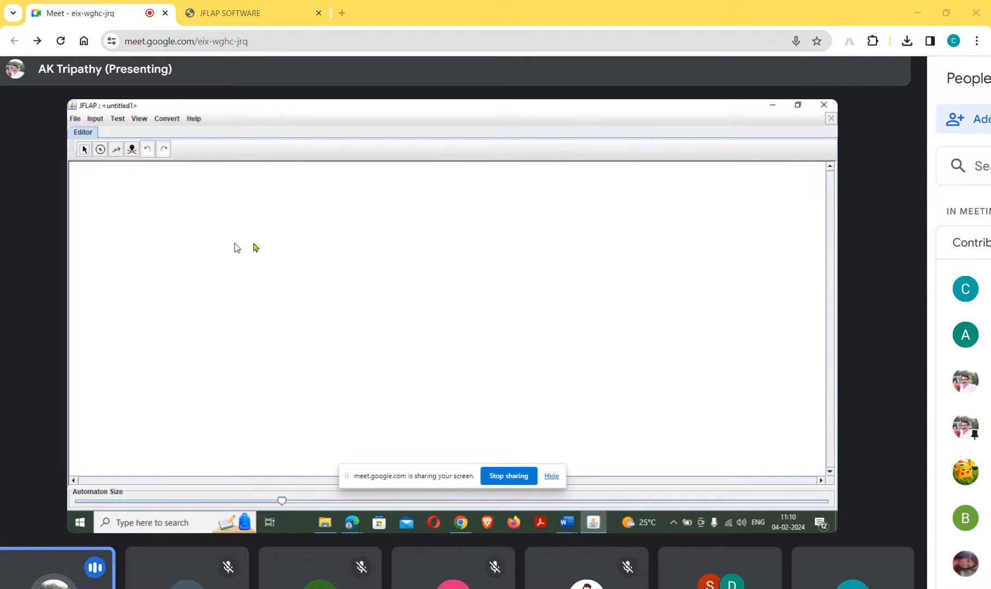
scroll(253, 244, down, 3)
scroll(254, 243, up, 3)
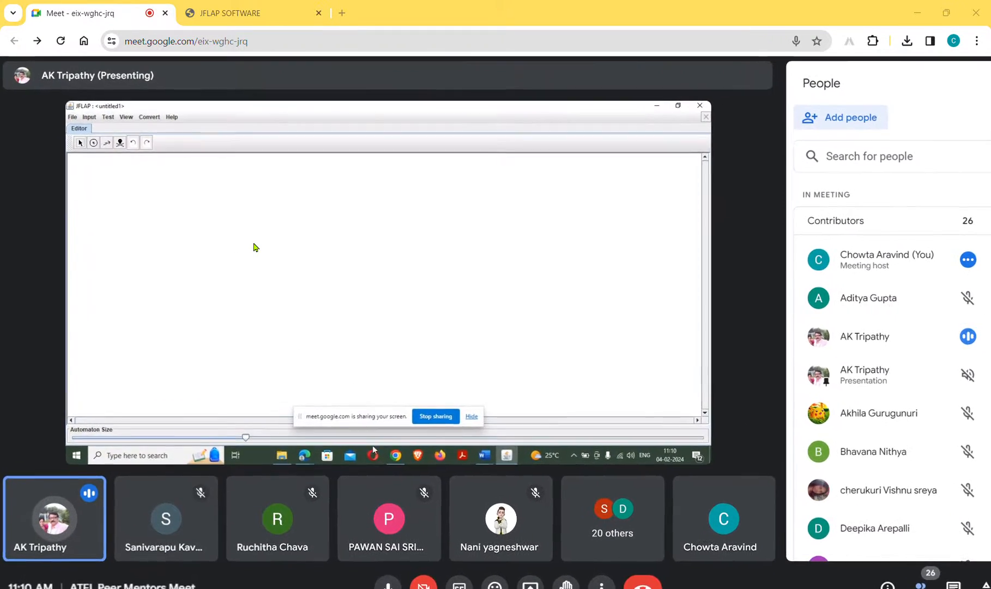
scroll(254, 244, up, 1)
scroll(253, 243, left, 1)
scroll(254, 243, right, 1)
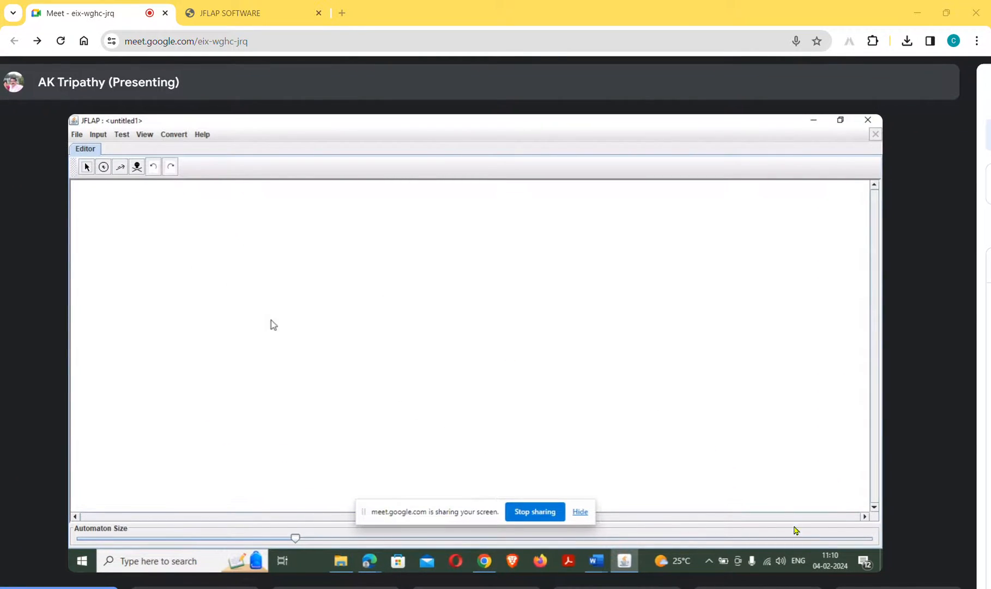
click(104, 167)
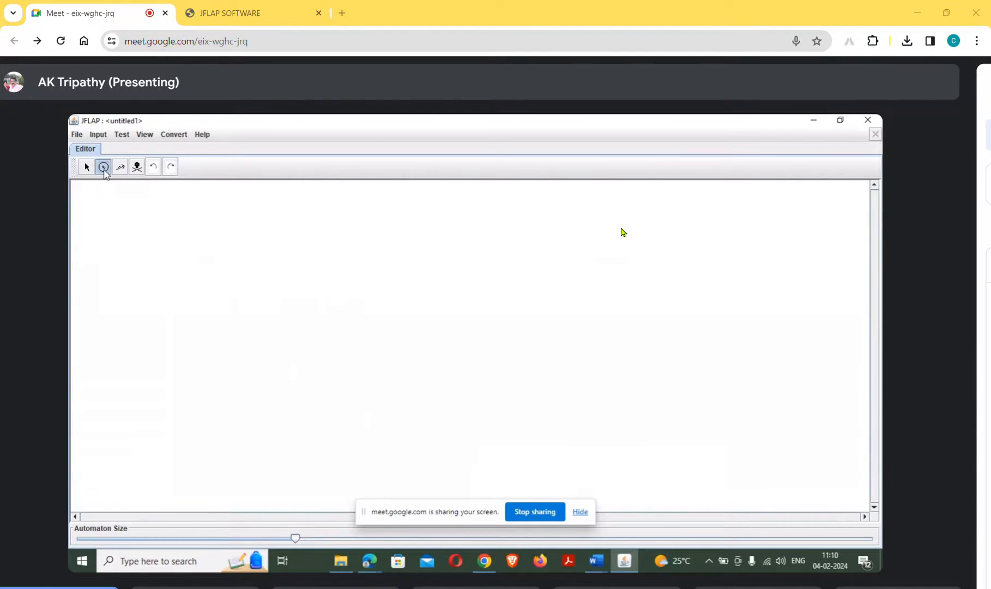
click(307, 263)
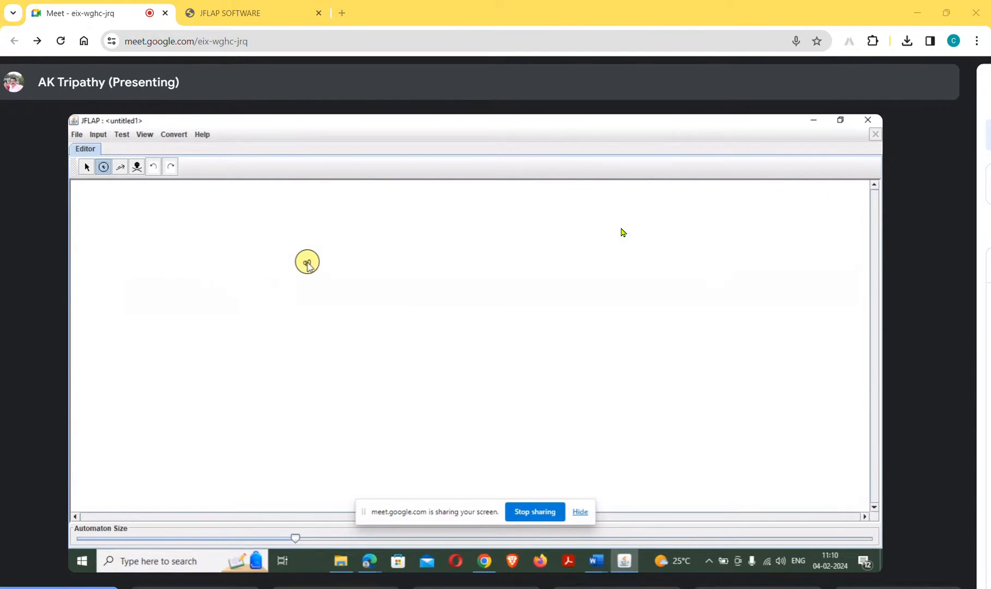
click(426, 260)
click(387, 323)
click(518, 347)
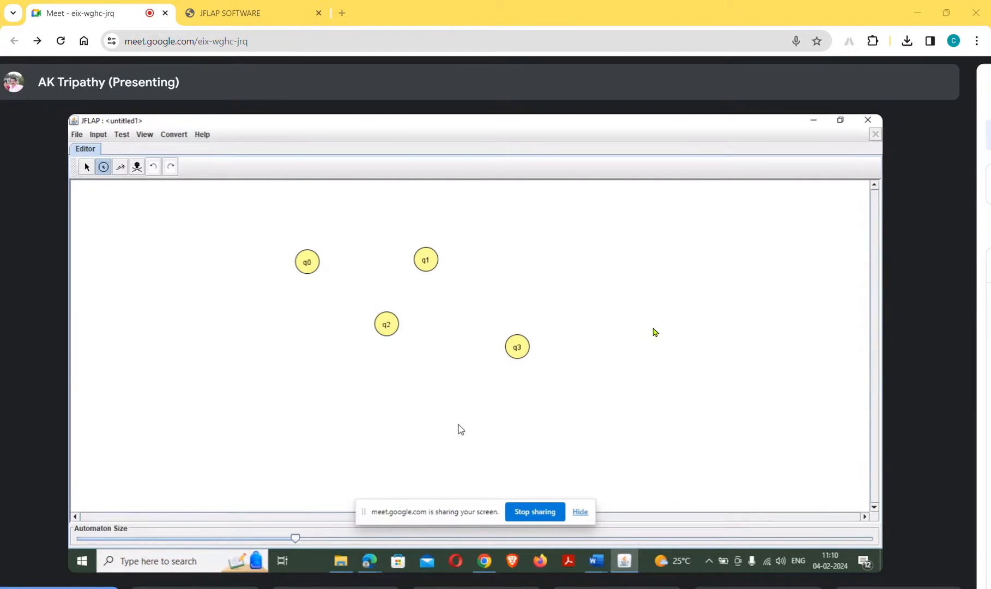
click(535, 271)
click(671, 292)
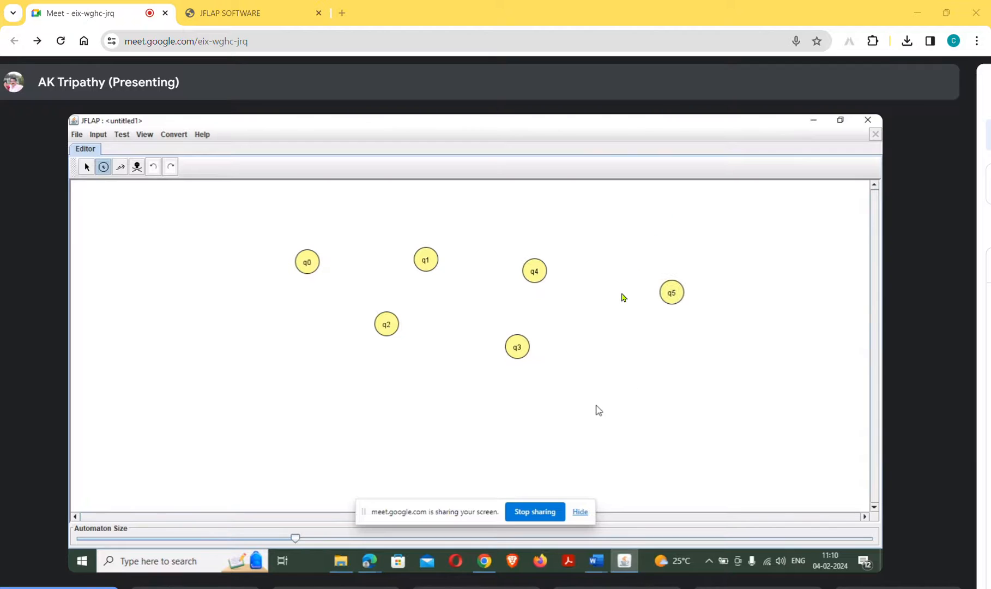
click(595, 409)
click(408, 435)
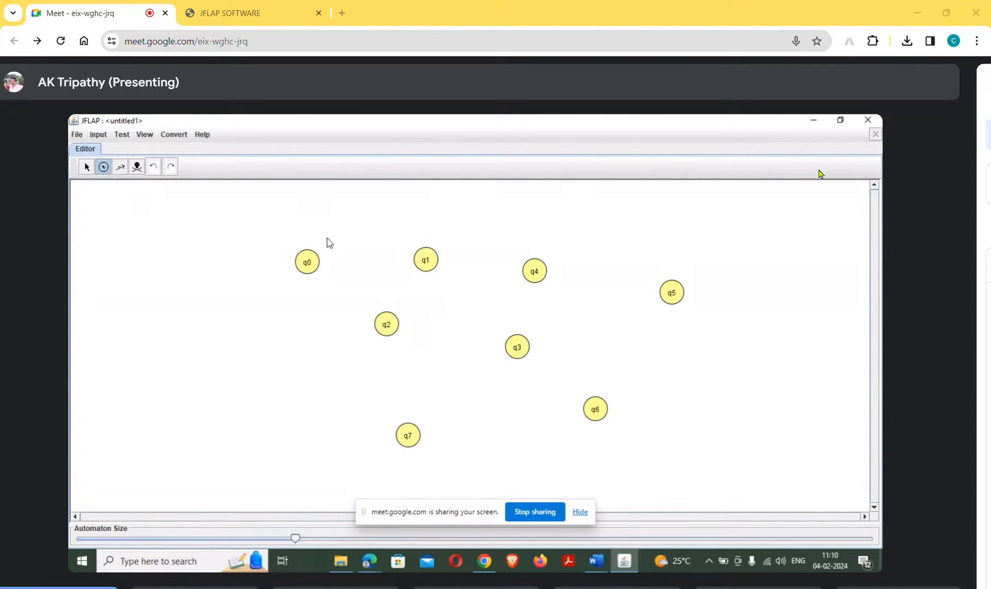
scroll(531, 216, right, 1)
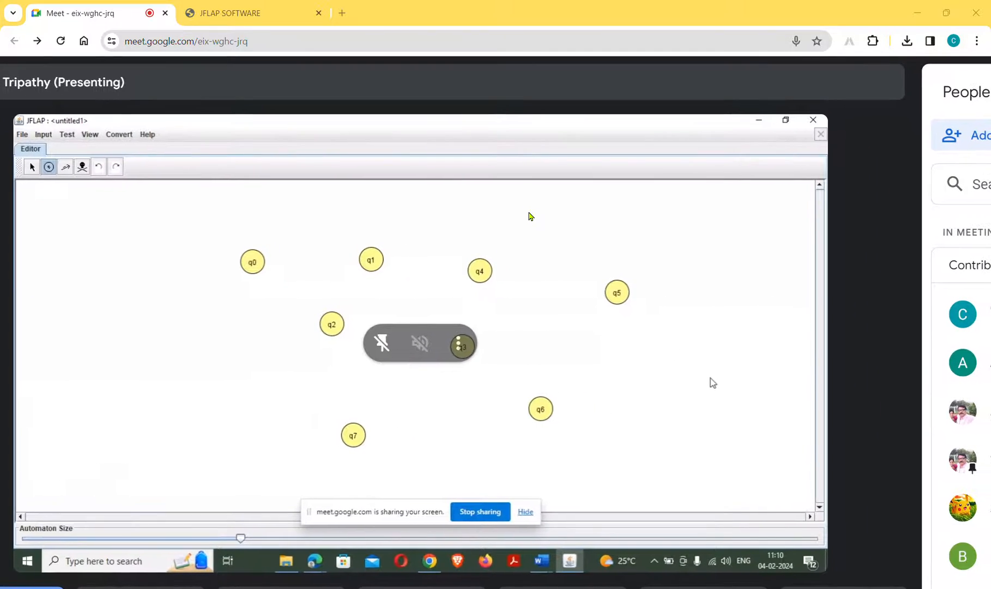
scroll(531, 216, right, 1)
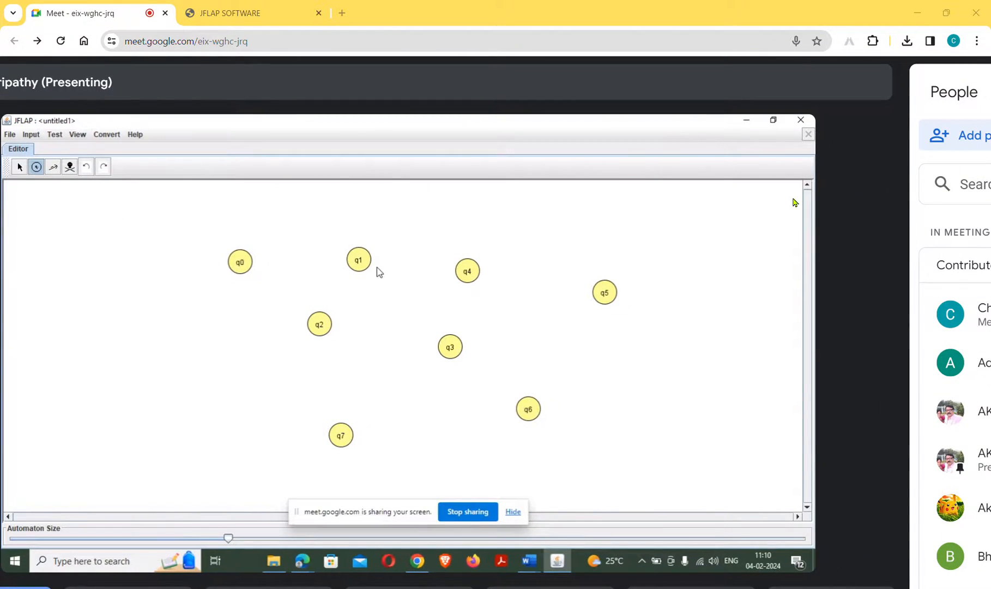
scroll(416, 382, left, 1)
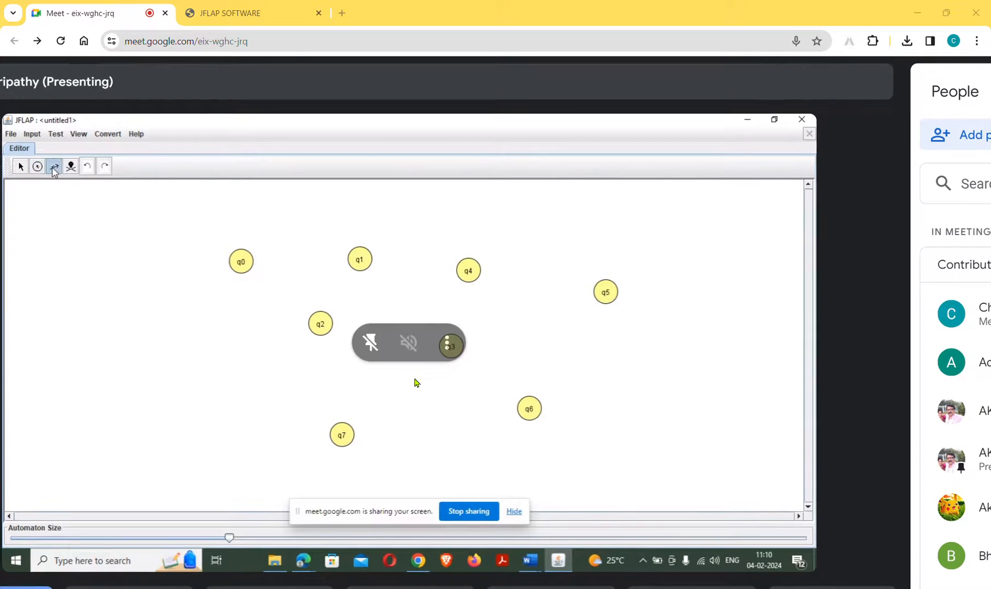
scroll(417, 382, left, 1)
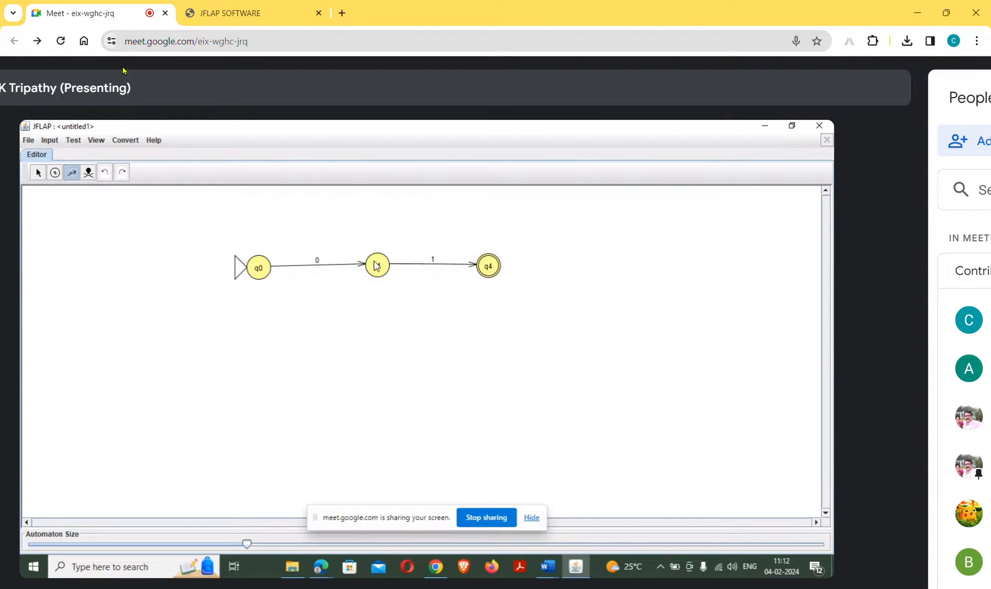
click(433, 388)
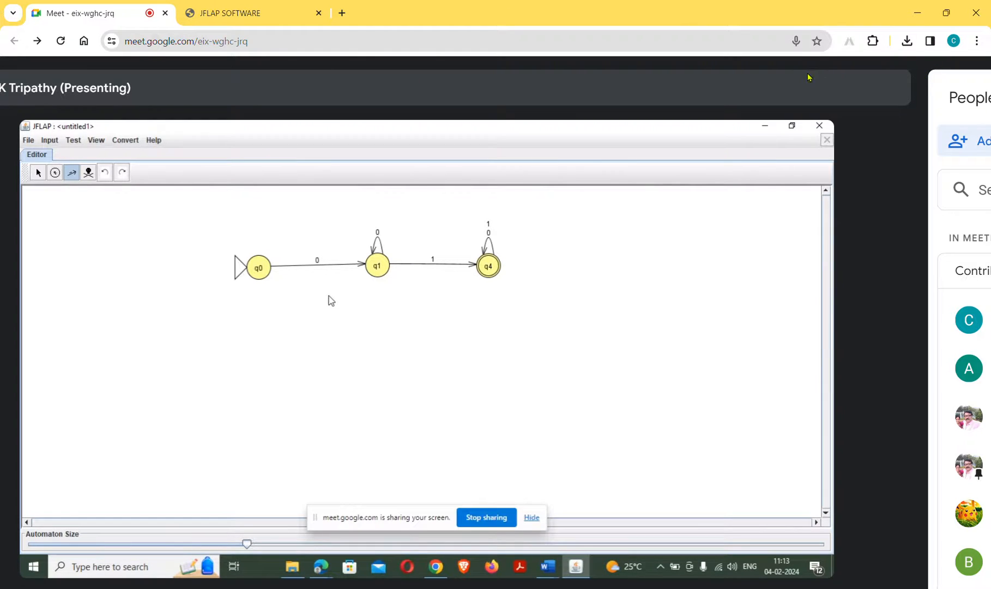
Add a state below q1 and connect q0 to it with a transition labelled 1
click(55, 173)
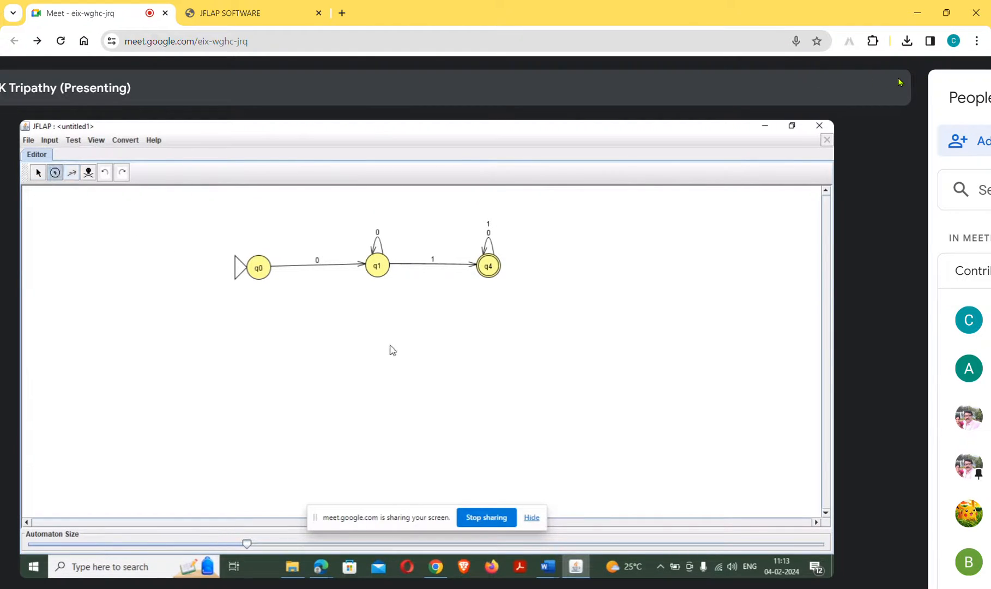
click(360, 348)
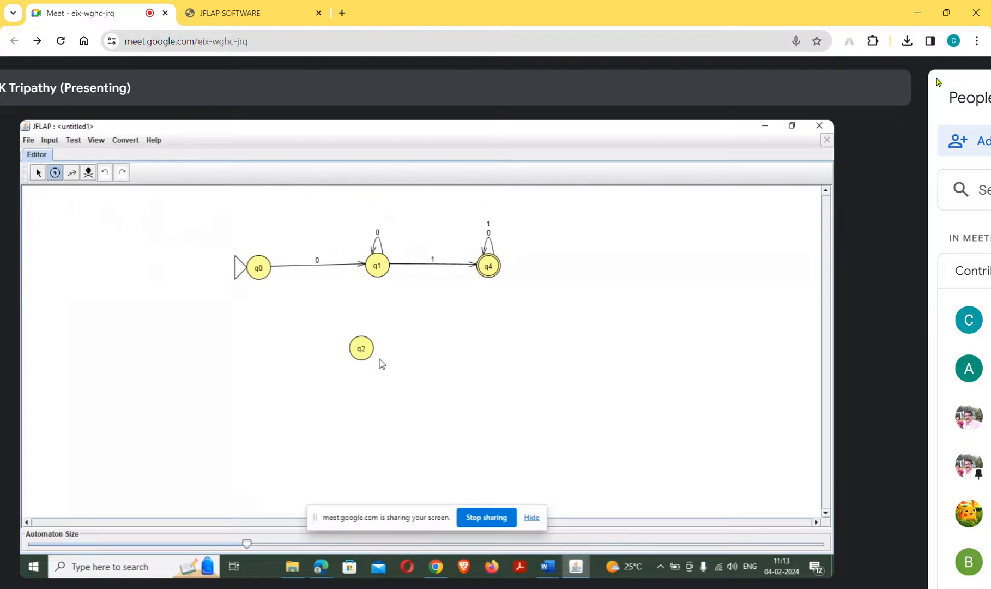
click(71, 172)
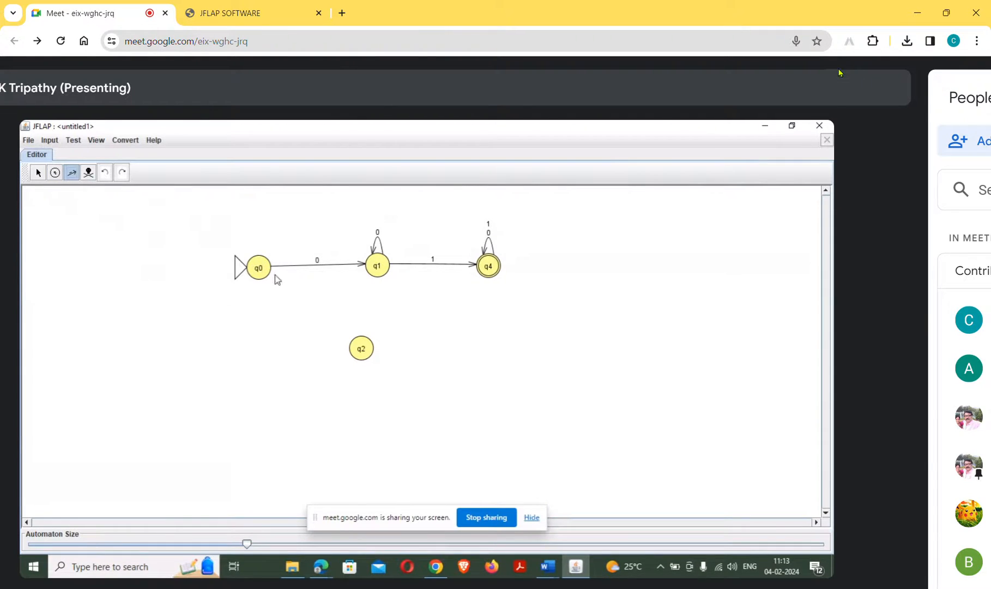
drag(264, 273, 366, 354)
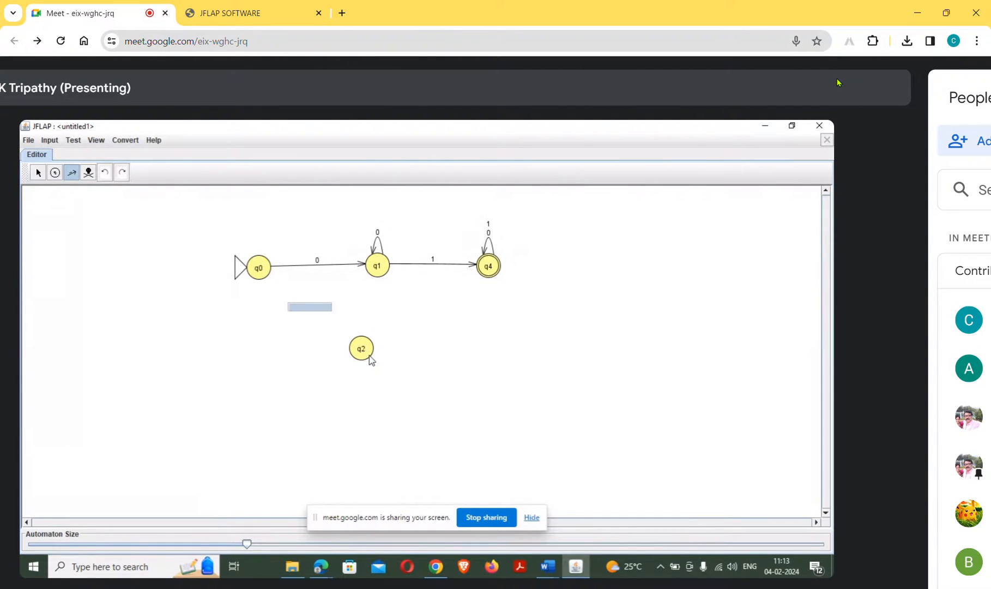
text(1)
key(Return)
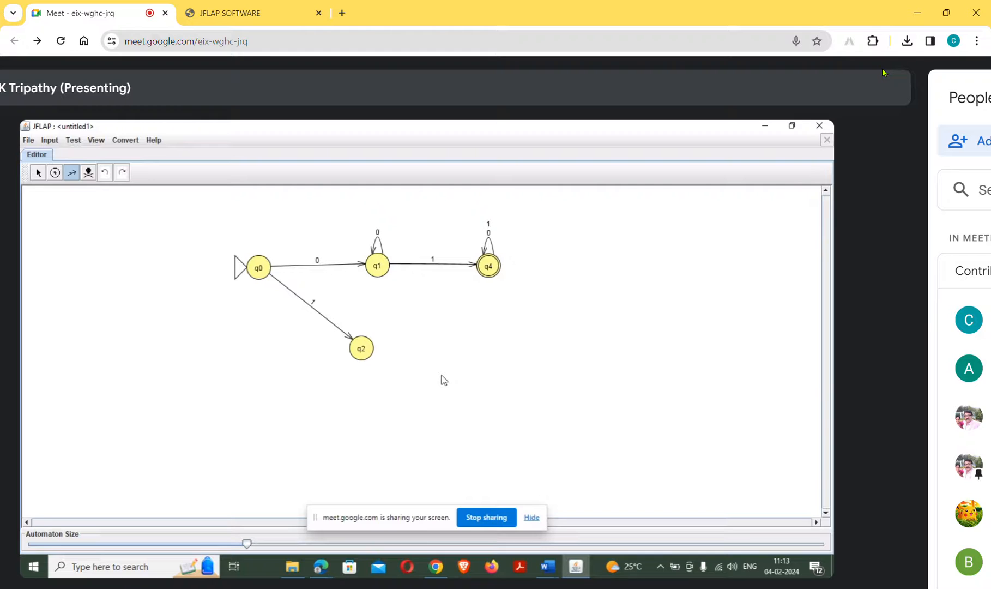
Open a Multiple Run for the automaton and enter 10 as the first input string
mouse_move(819, 199)
click(51, 141)
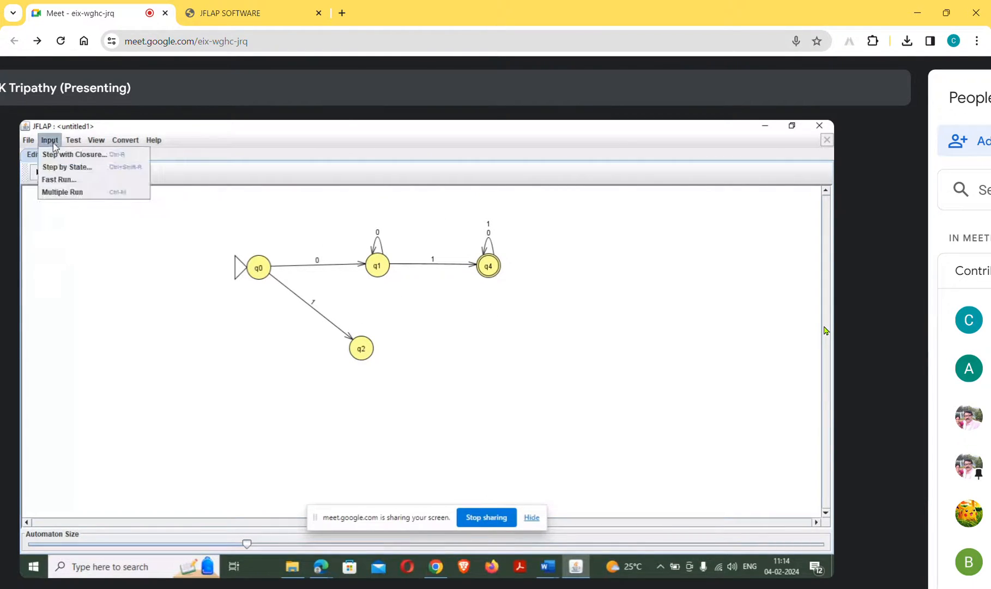
click(63, 192)
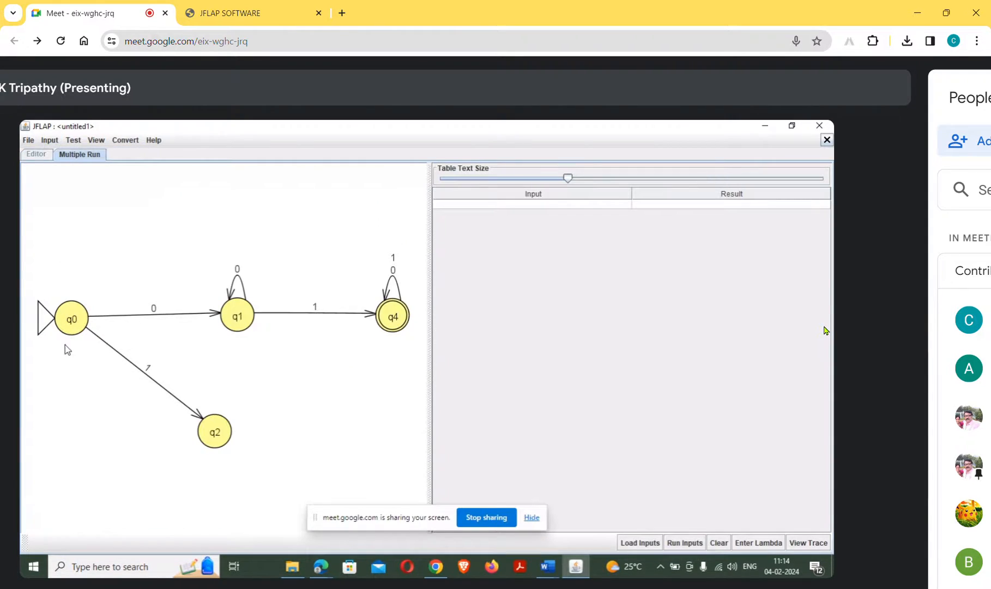
click(493, 205)
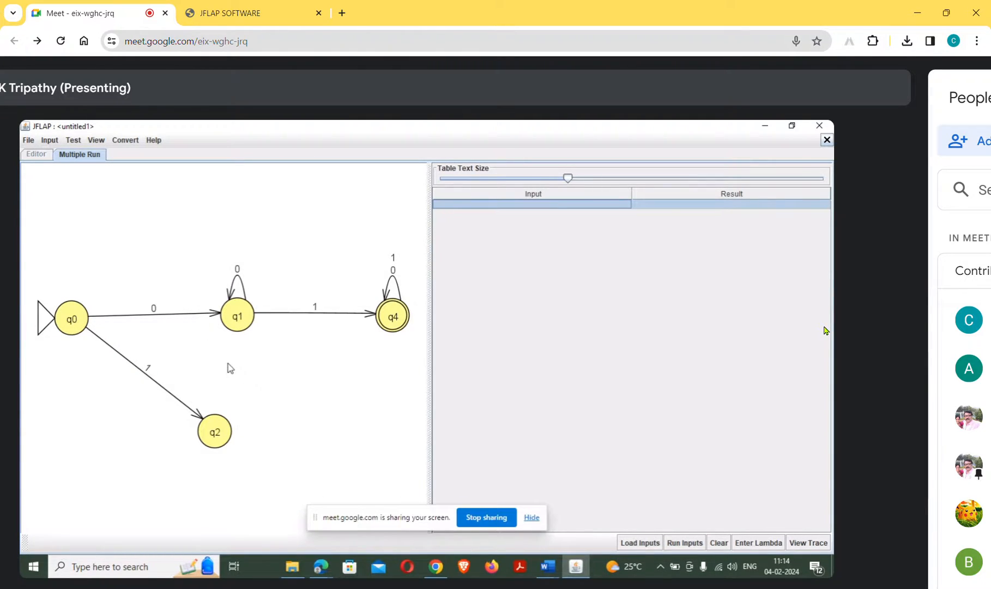
double_click(480, 205)
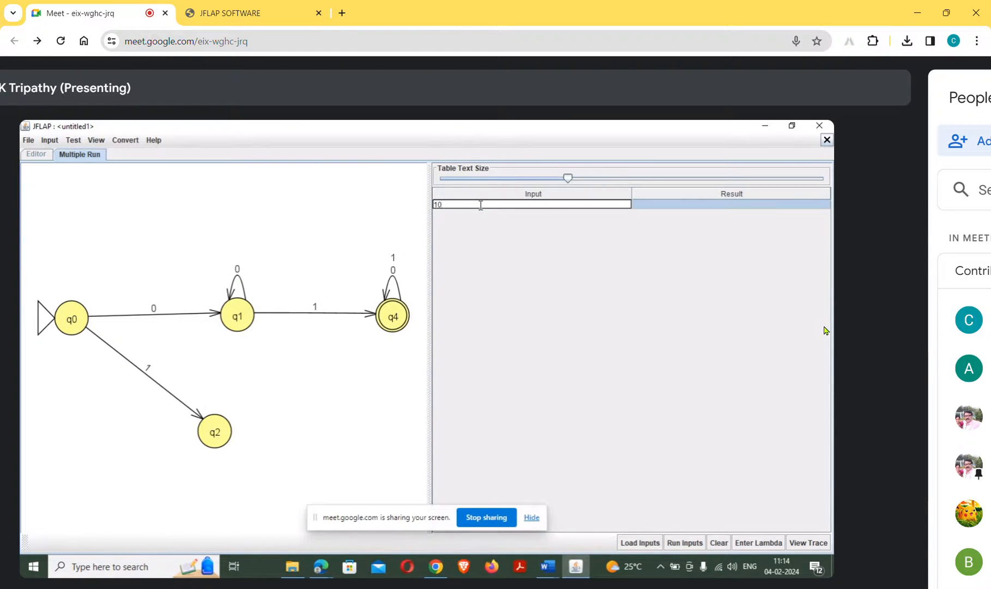
key(Return)
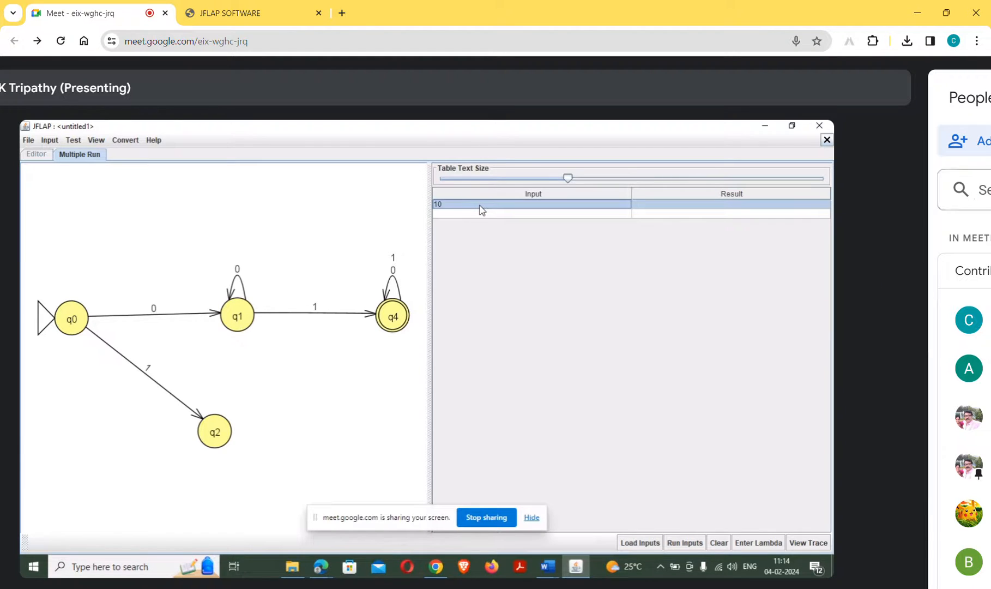
Add 01 as the second input string and run the inputs through the automaton
click(473, 215)
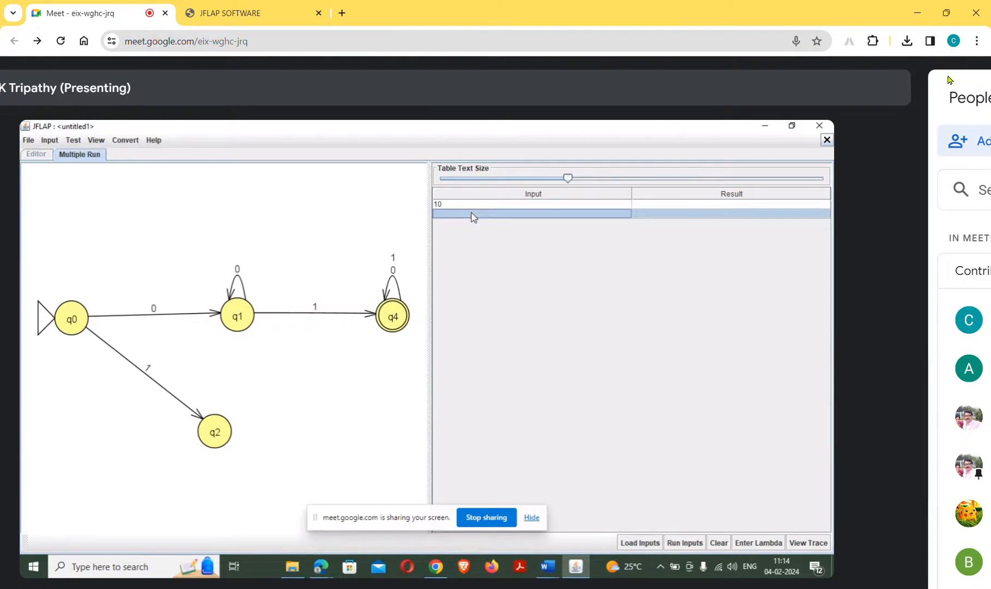
text(0)
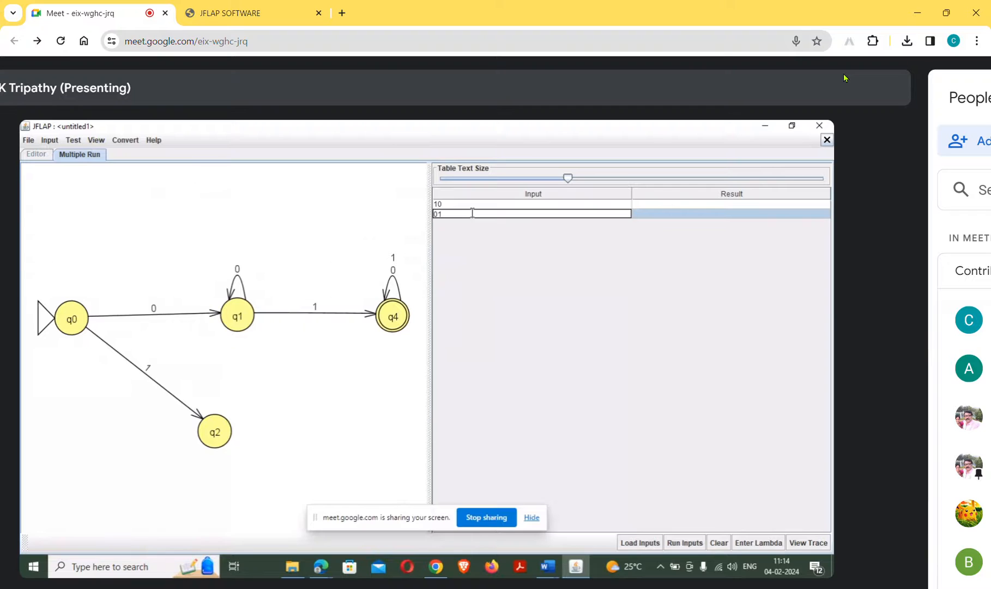
text(1)
key(Return)
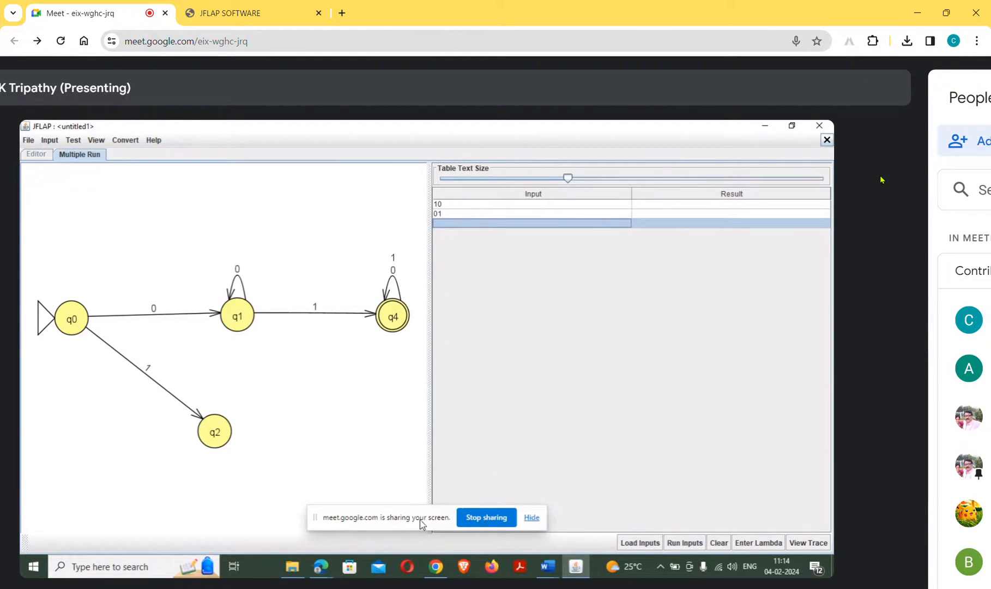
drag(420, 522, 282, 540)
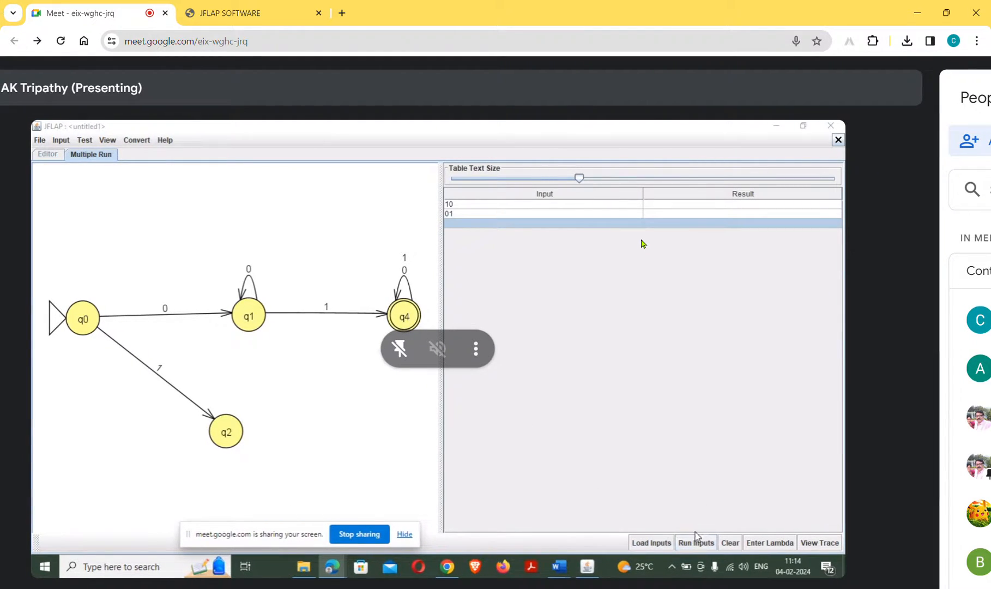
click(698, 544)
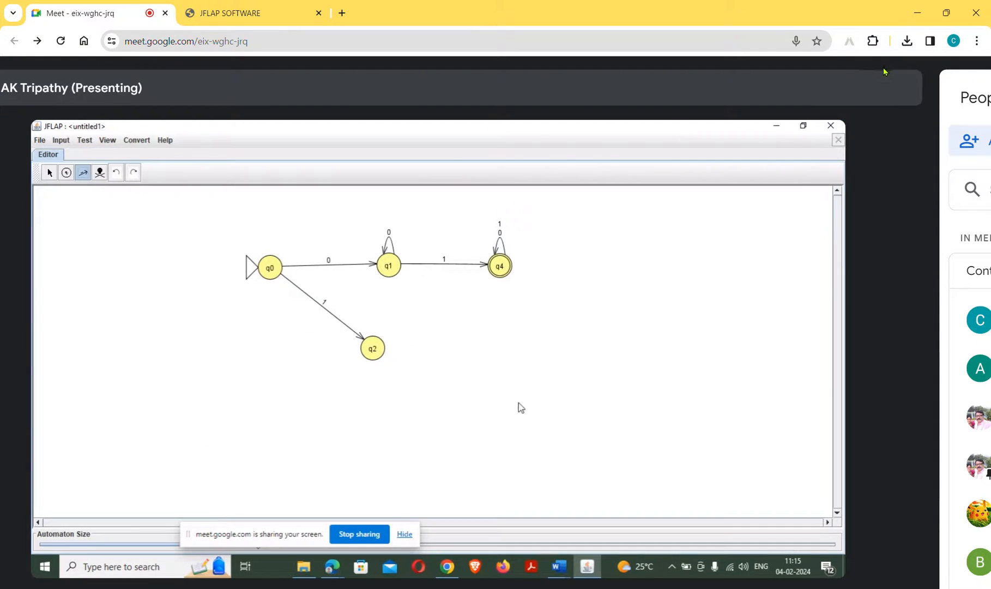
mouse_move(776, 292)
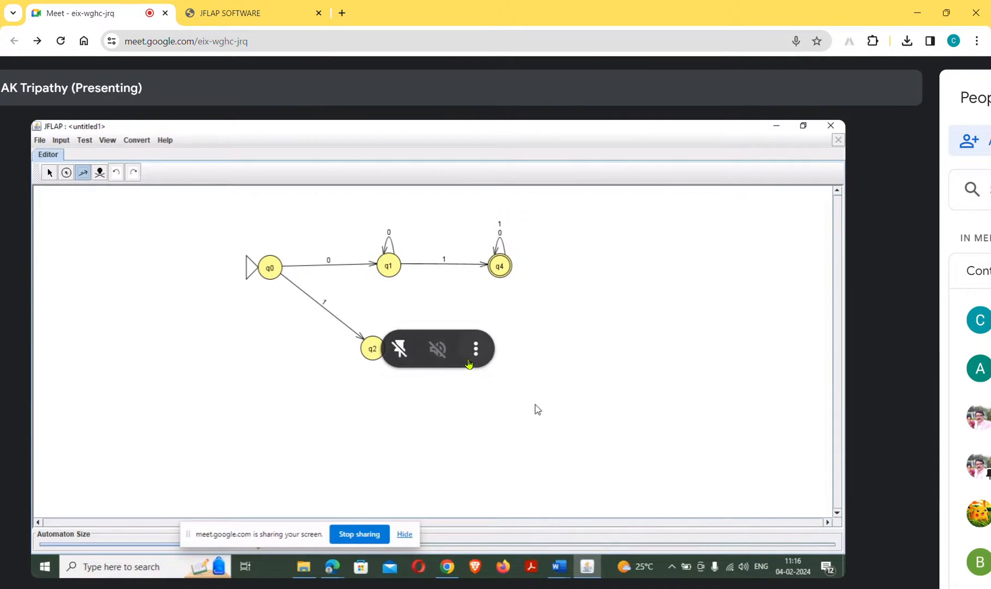
click(473, 360)
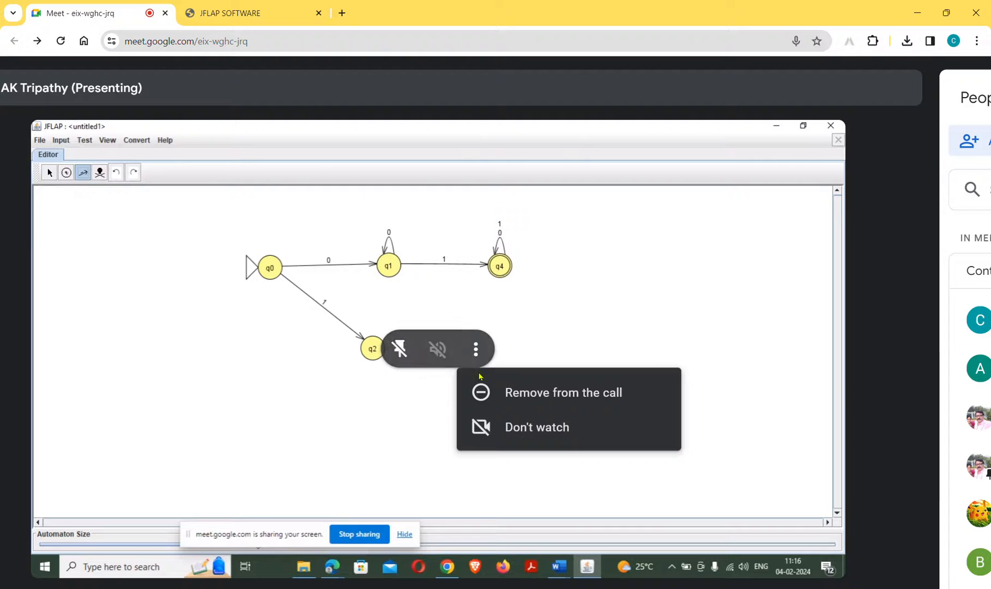
click(558, 313)
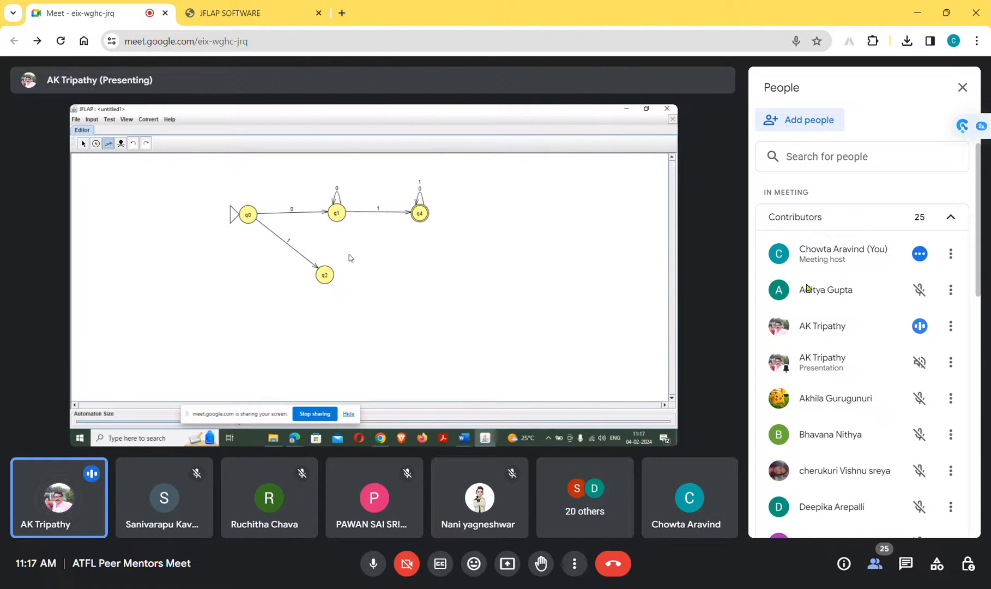
scroll(807, 285, up, 2)
scroll(742, 253, left, 1)
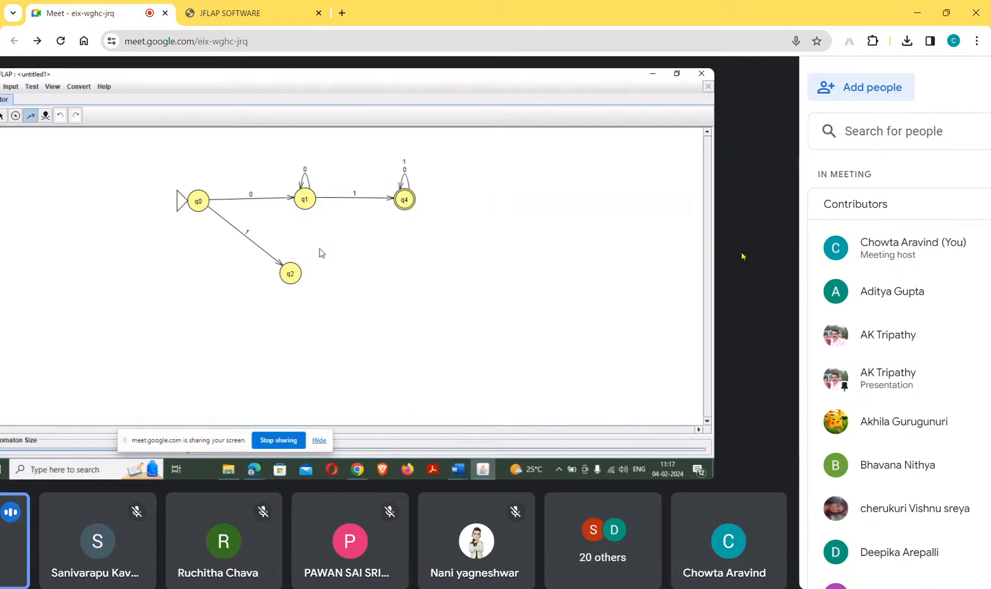
scroll(741, 256, left, 2)
scroll(716, 384, up, 1)
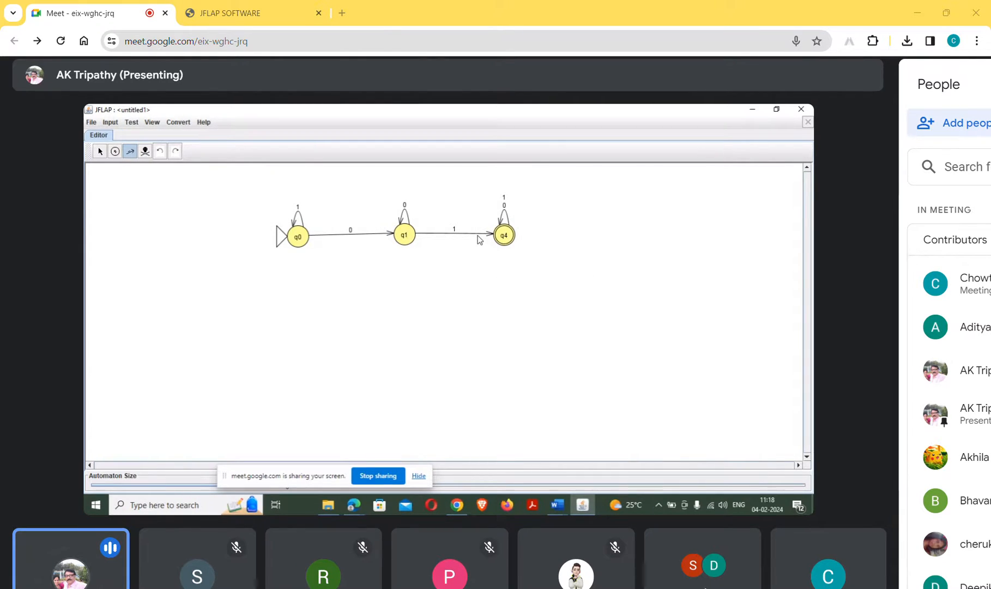
Switch to the Document7 Word window and add the string 1001 on a new line below the language definition
mouse_move(557, 504)
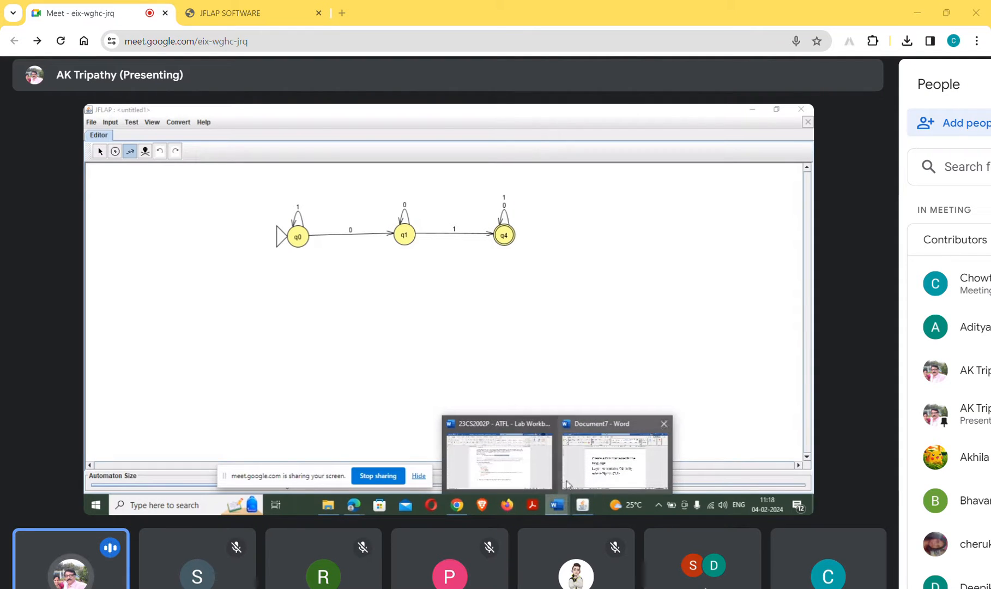
click(588, 468)
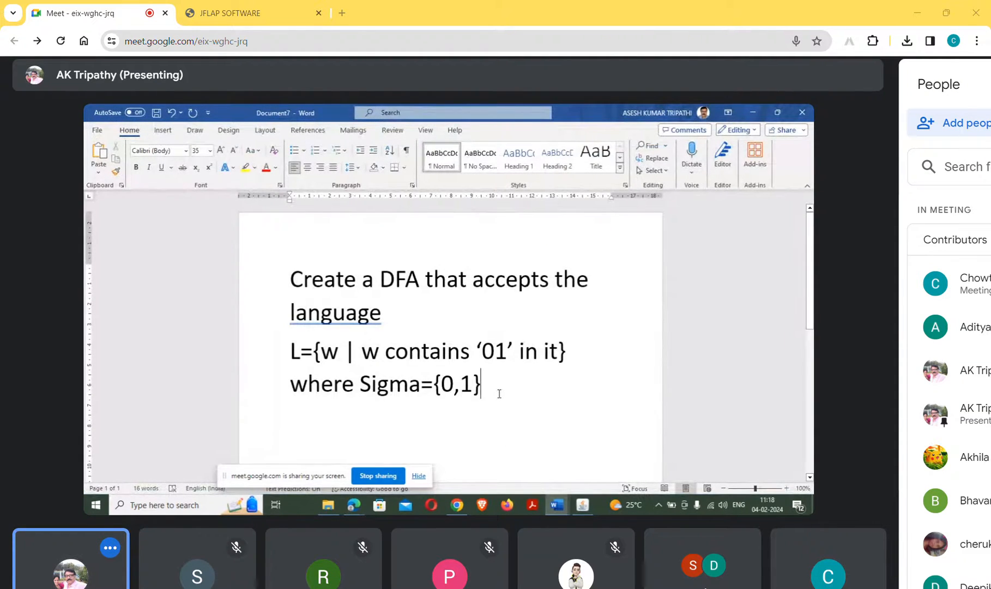
text(1001)
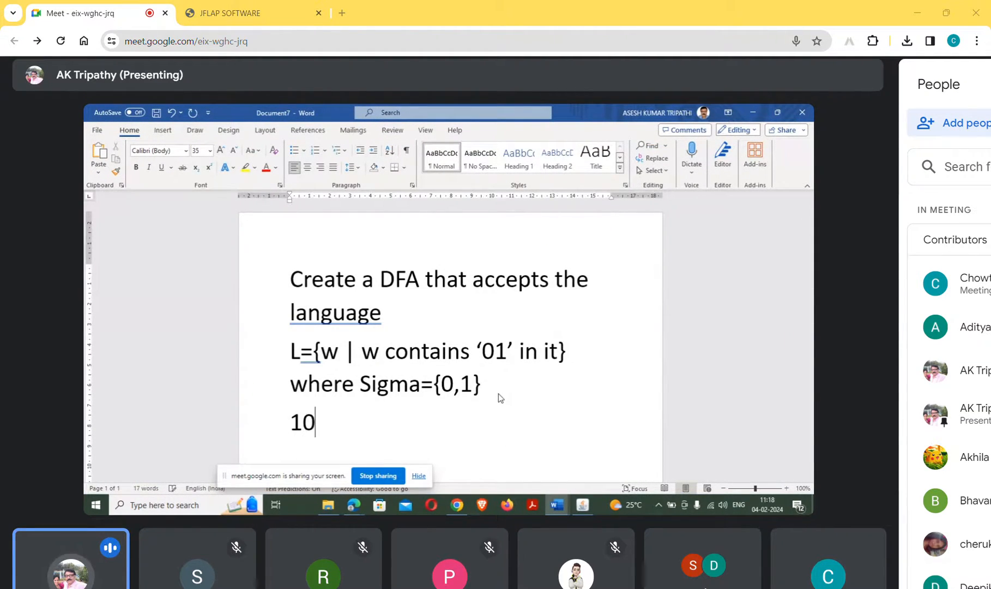
Colour the final 01 of the string 1001 red
key(Left)
key(Left)
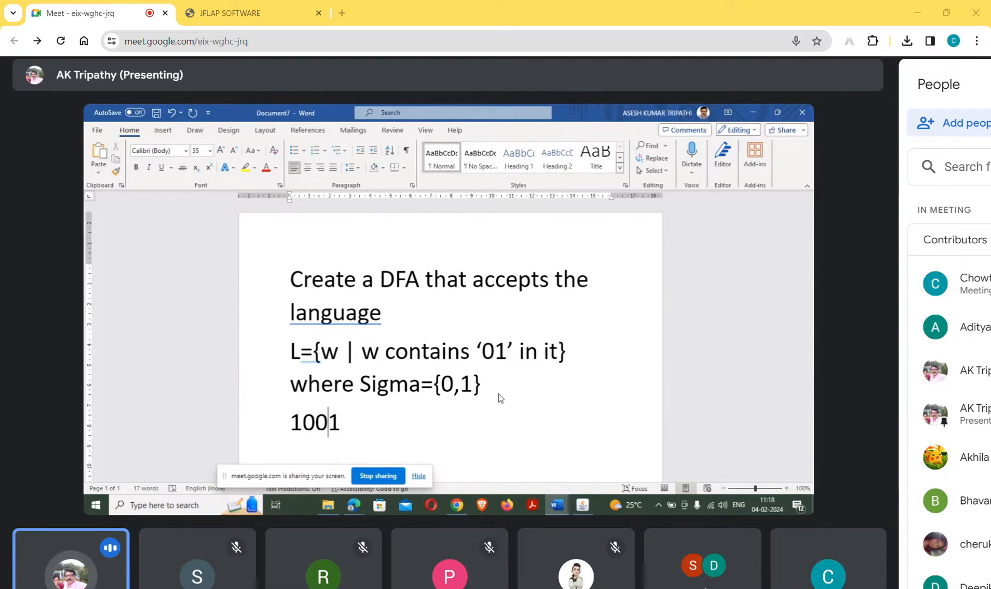
key(shift+Right)
key(shift+Right)
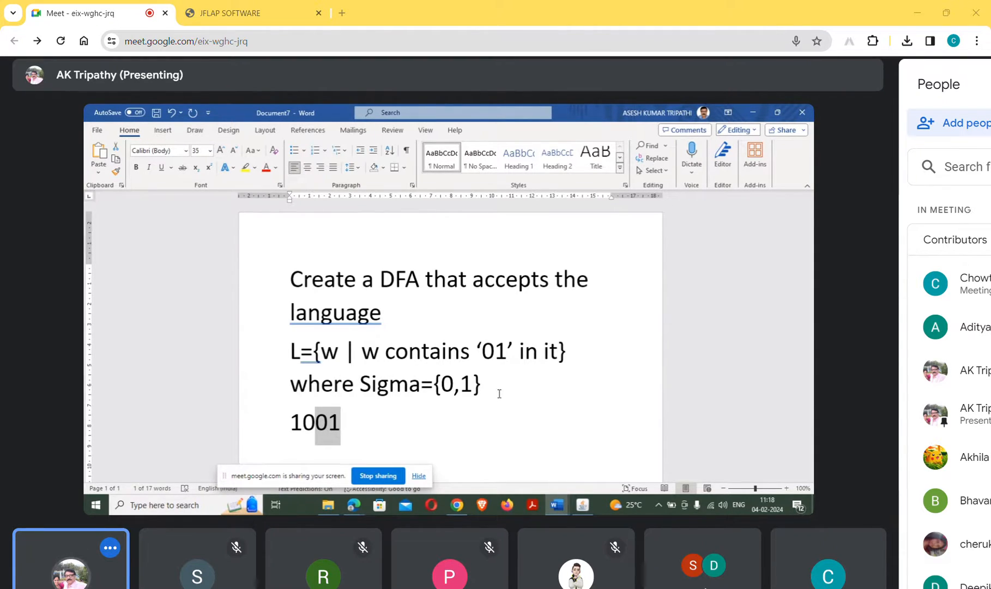
click(266, 172)
click(354, 420)
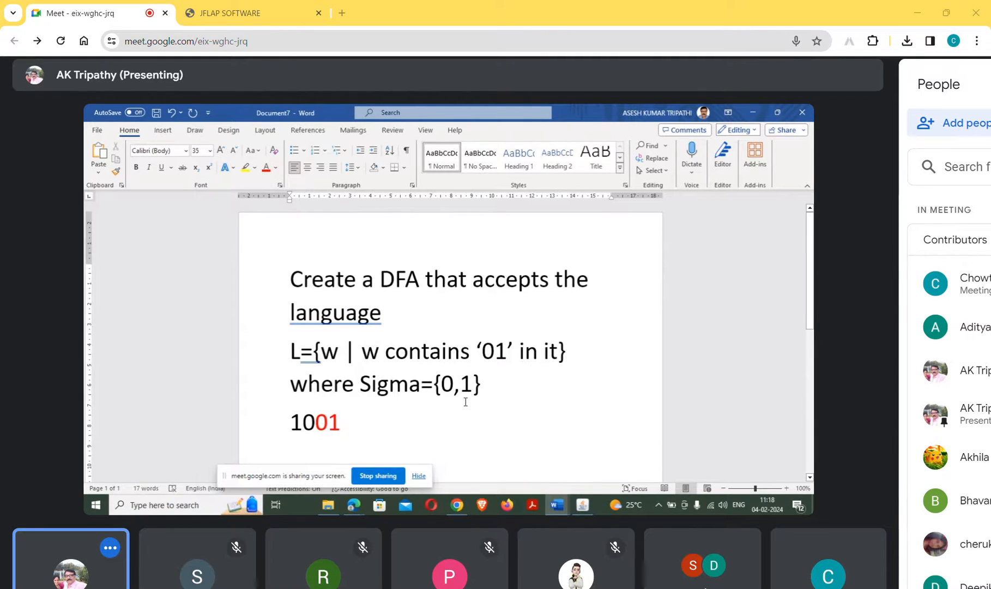
Add the string 0100 on a new line below 1001 and set its final 00 to the automatic font colour
key(Return)
text(0100)
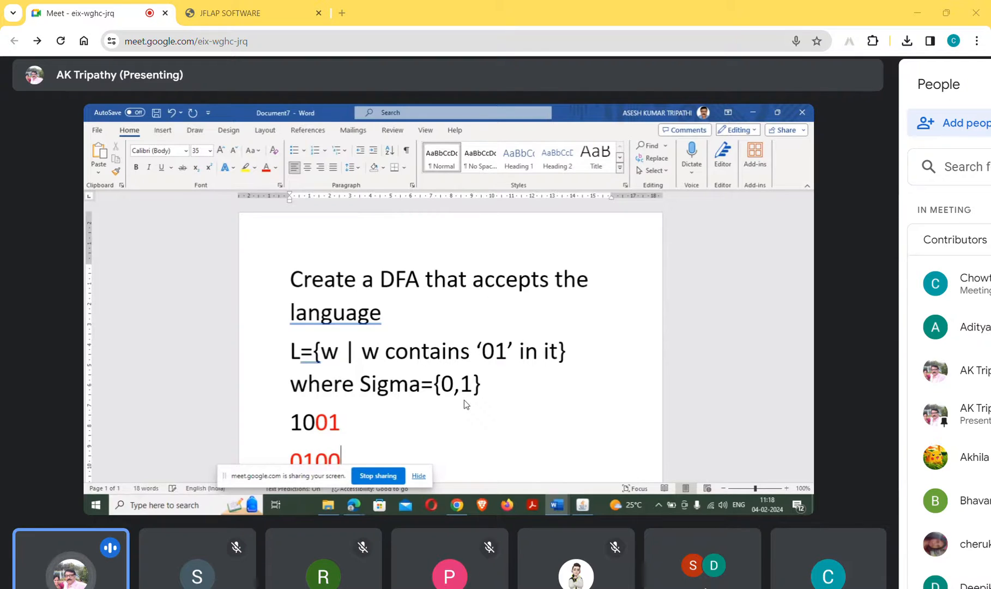
scroll(464, 399, down, 1)
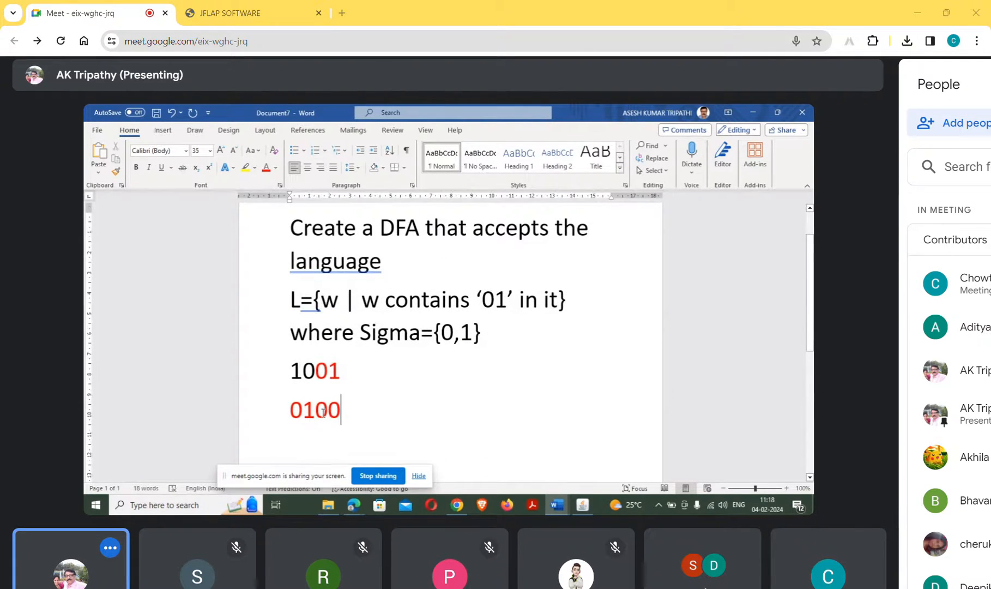
click(329, 412)
drag(330, 412, 343, 411)
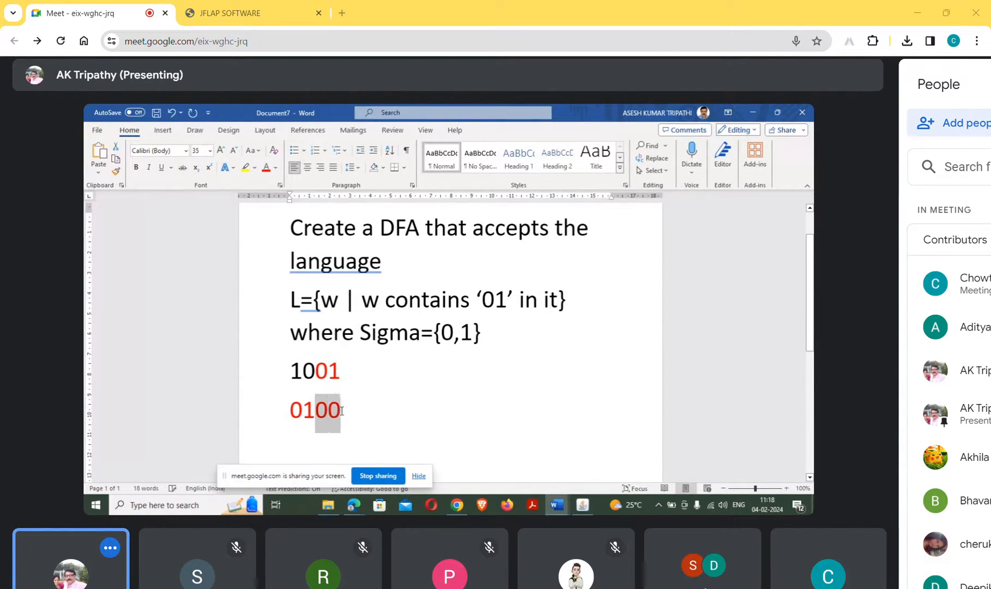
click(276, 167)
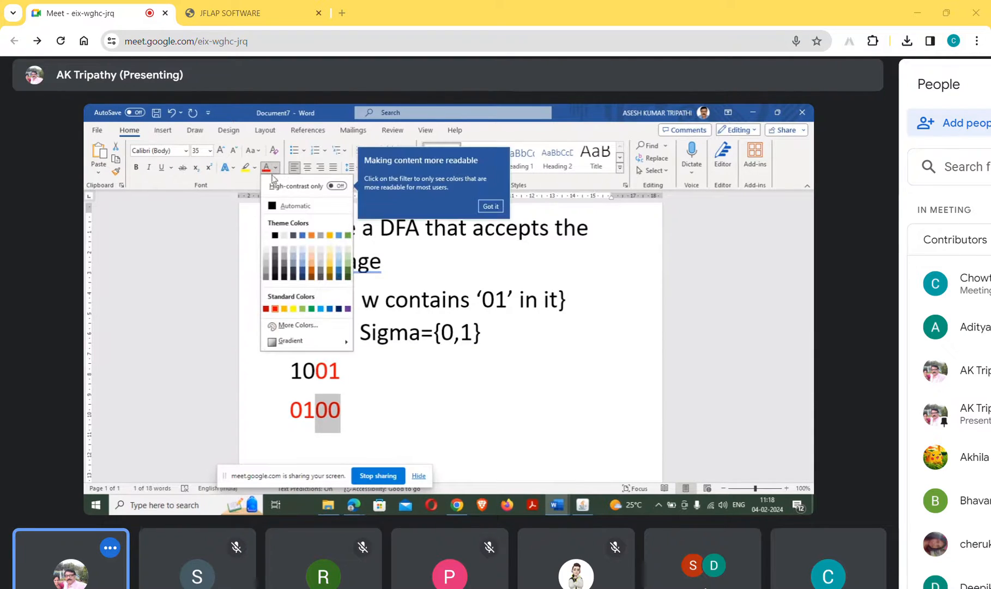
click(276, 206)
click(427, 420)
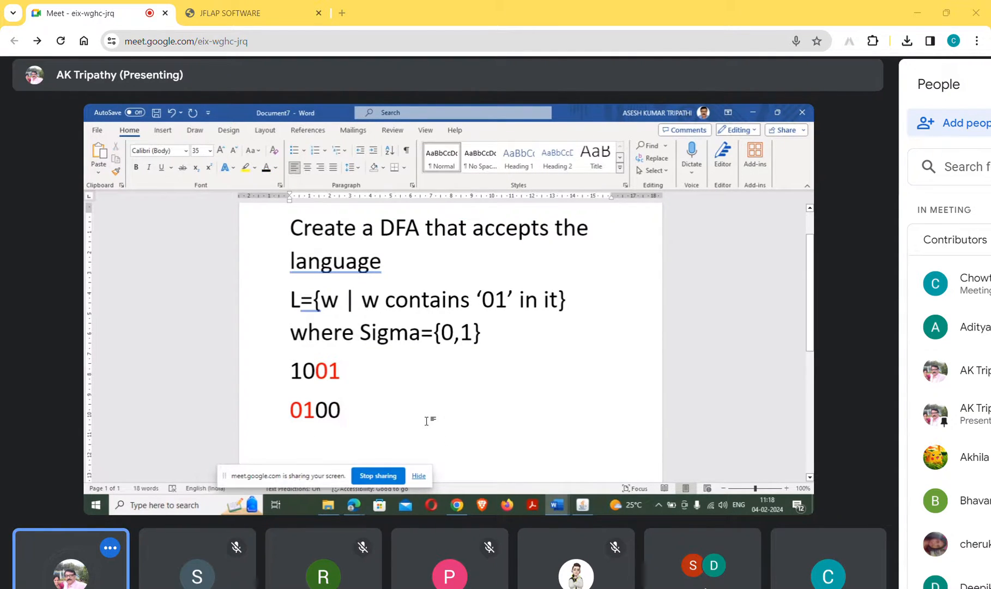
Add the string 101001 on a new line below 0100 and colour its first 01 red
key(Return)
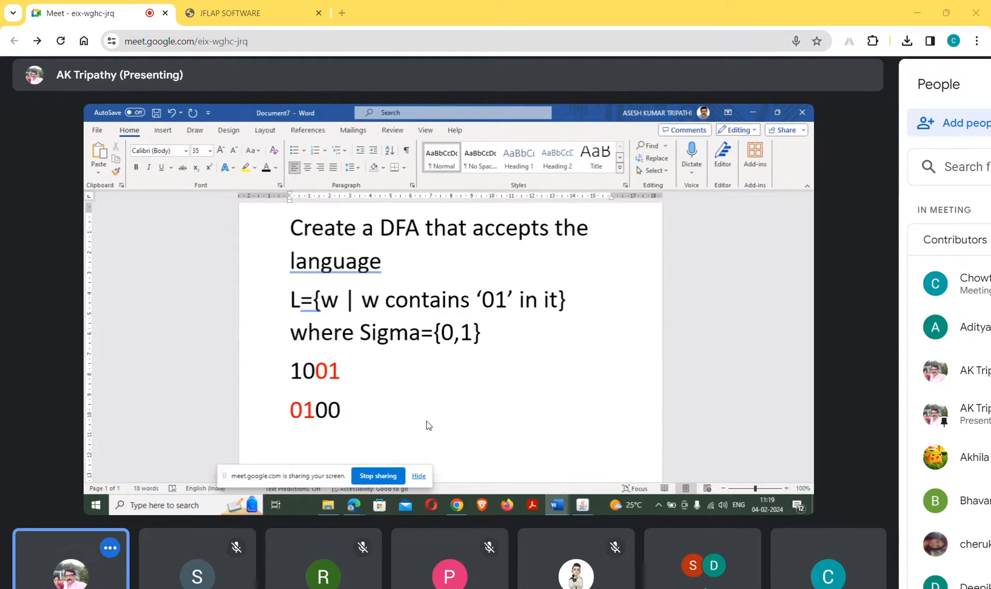
text(101001)
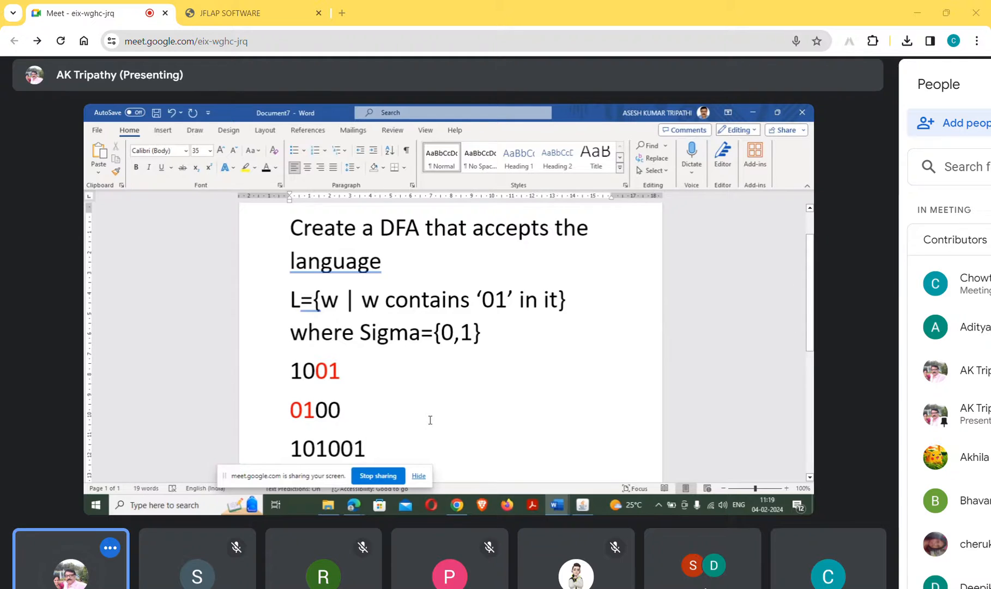
scroll(421, 407, down, 2)
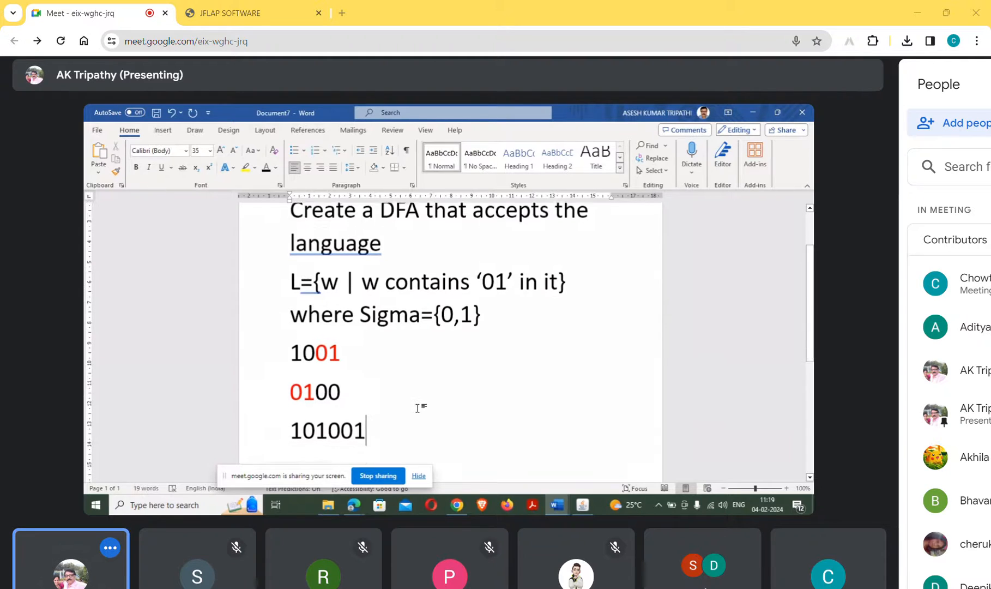
drag(303, 396, 324, 396)
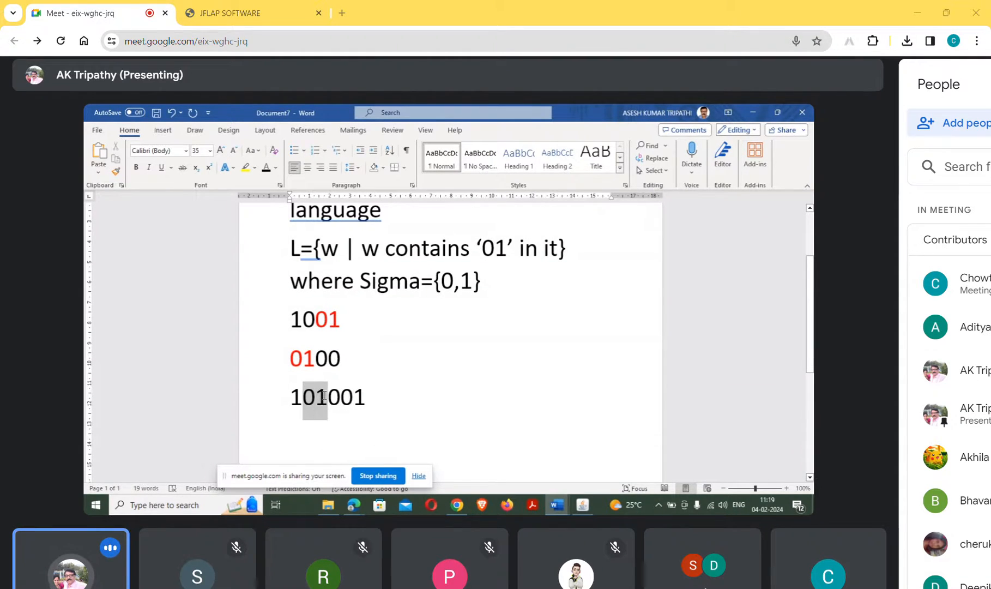
click(276, 167)
click(275, 309)
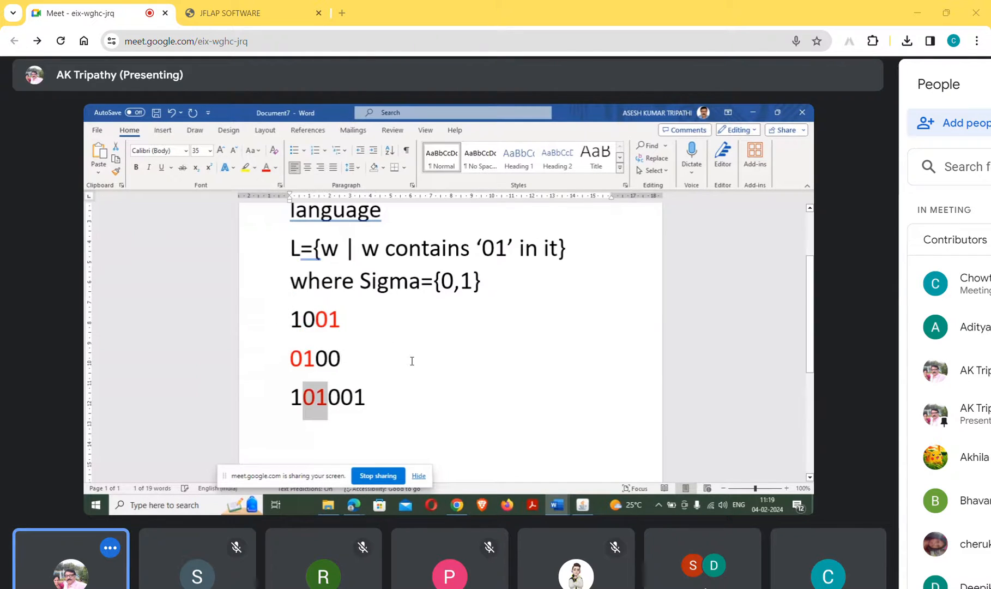
click(412, 360)
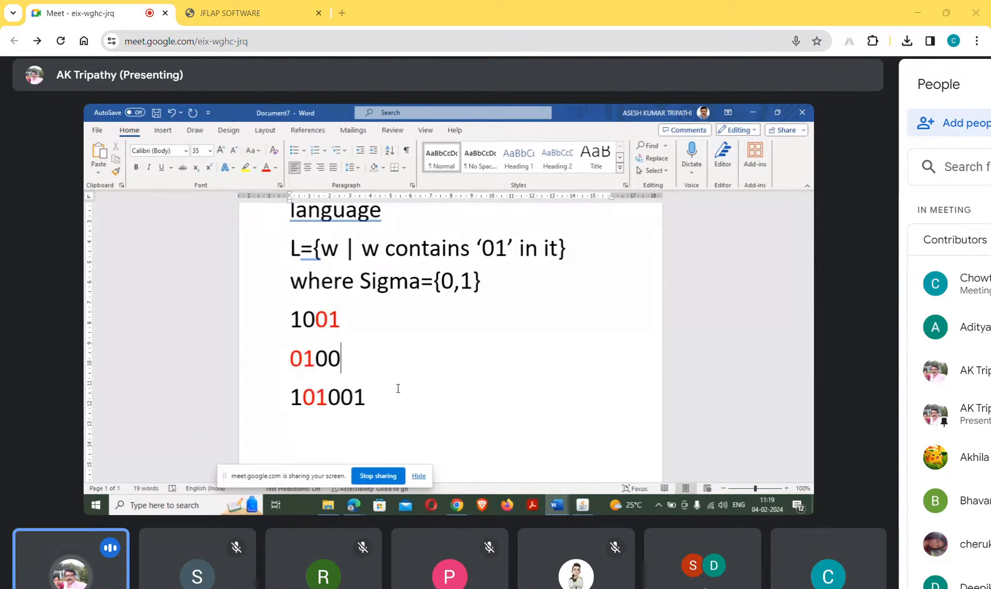
Switch to JFLAP and enter 0100 as the second input string of the Multiple Run
key(alt+Tab)
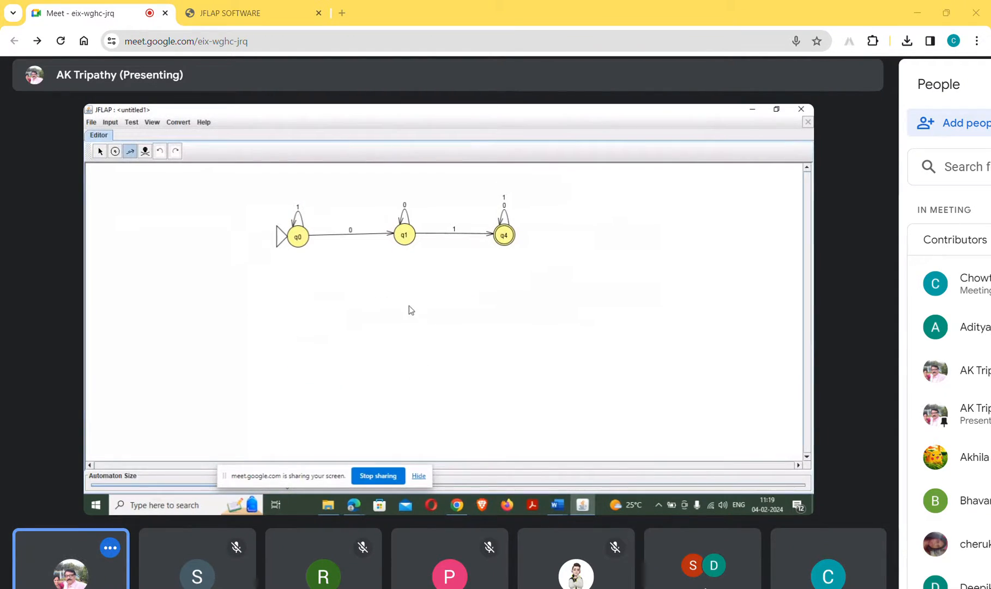
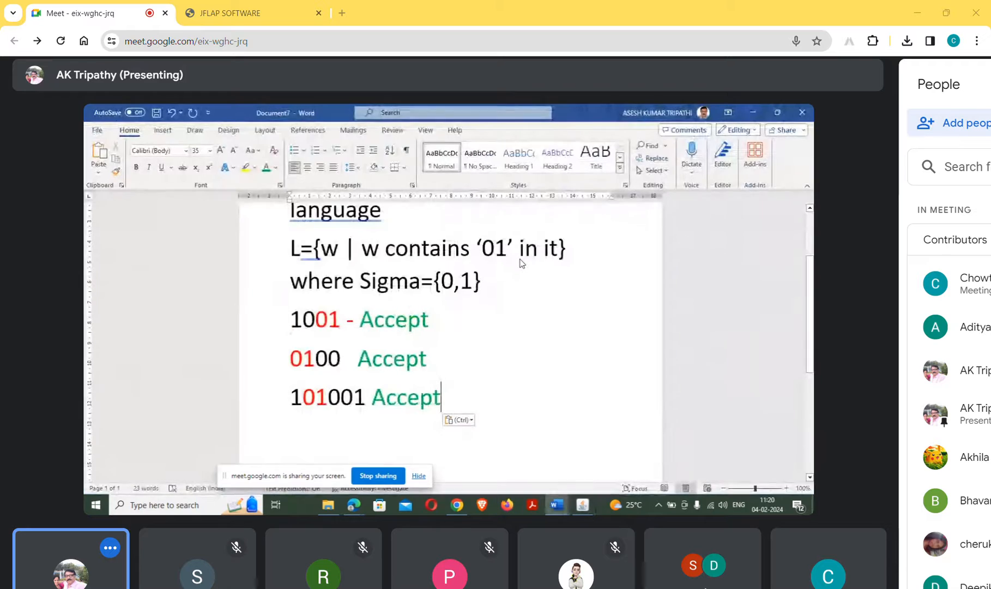
key(alt+Tab)
text(0100)
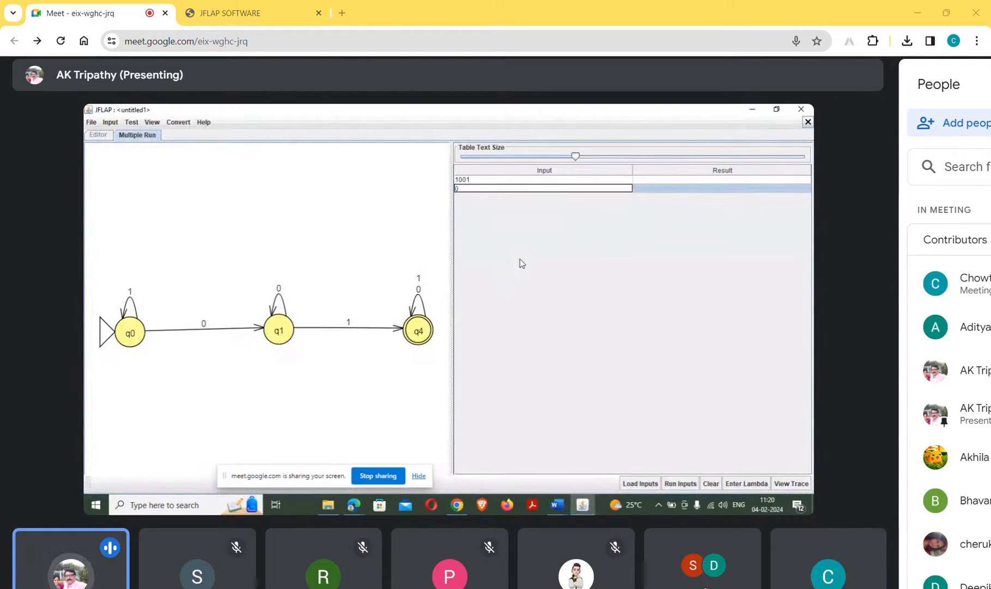
key(Return)
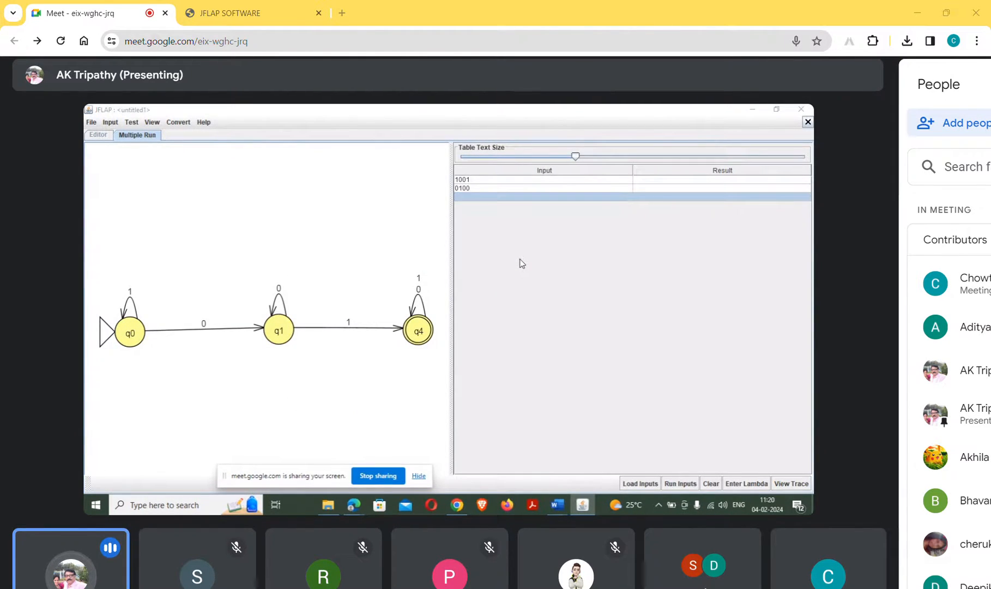
Run all the input strings with 101001 as the third one, and close the Multiple Run
key(alt+Tab)
key(alt+Tab)
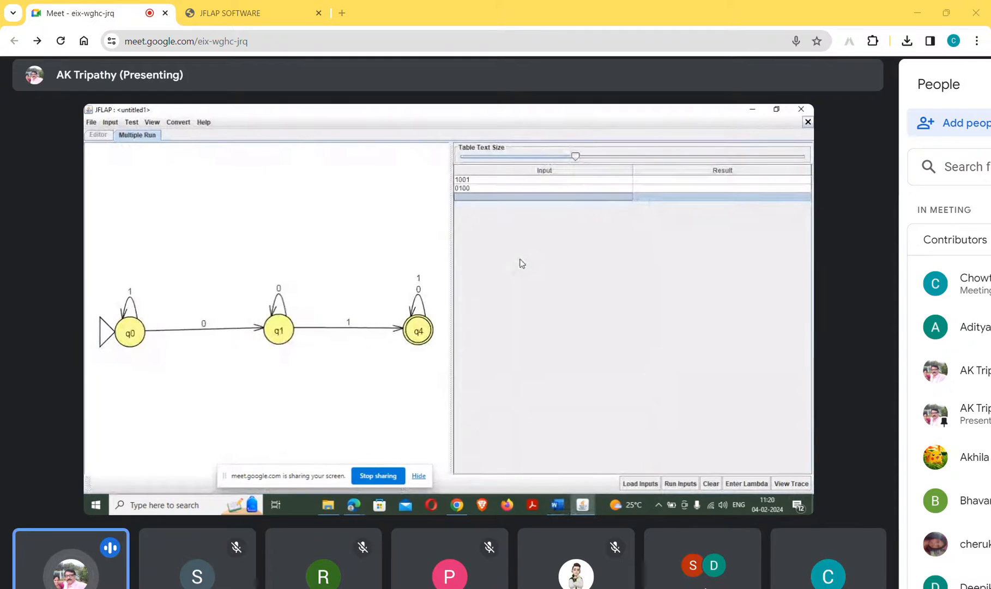
text(101001)
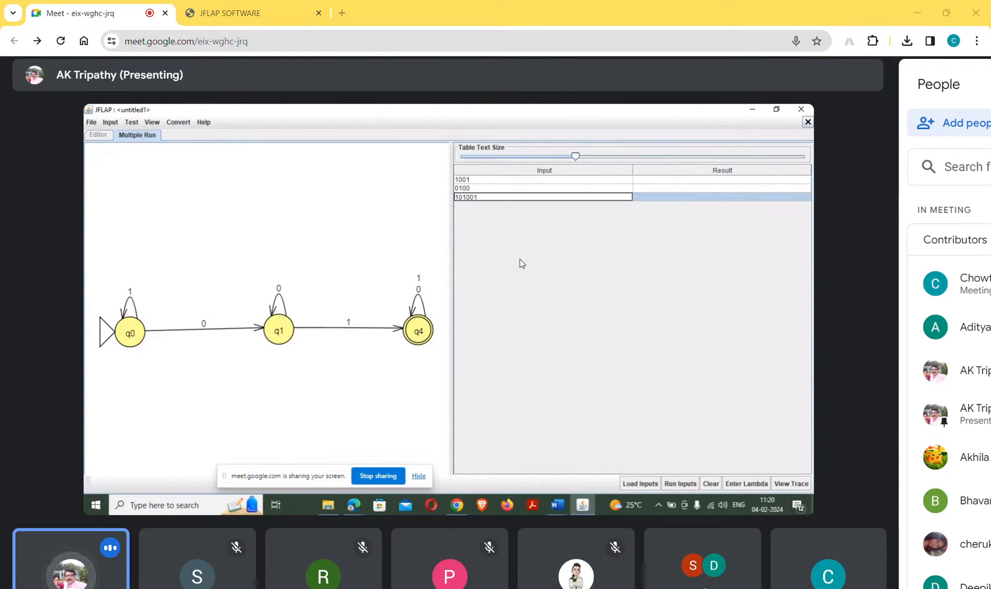
click(681, 482)
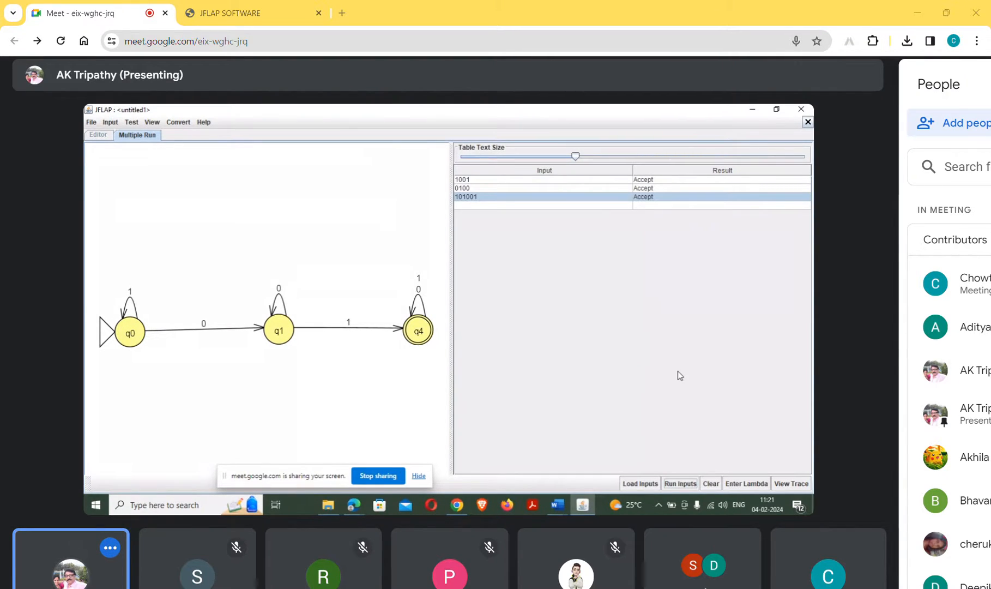
click(808, 122)
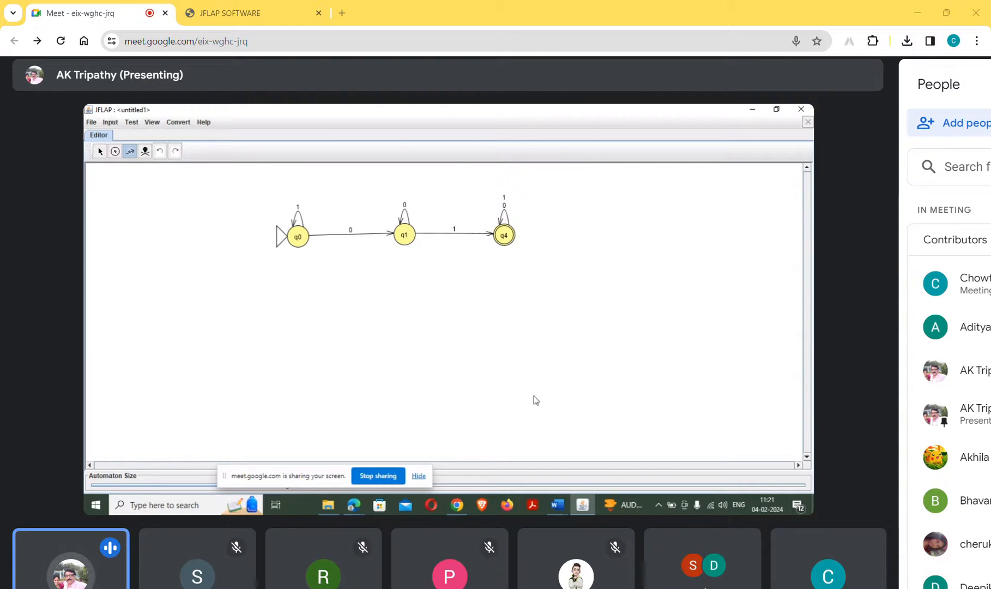
Switch to the Document7 Word window and add two new lines below the string 101001
mouse_move(565, 503)
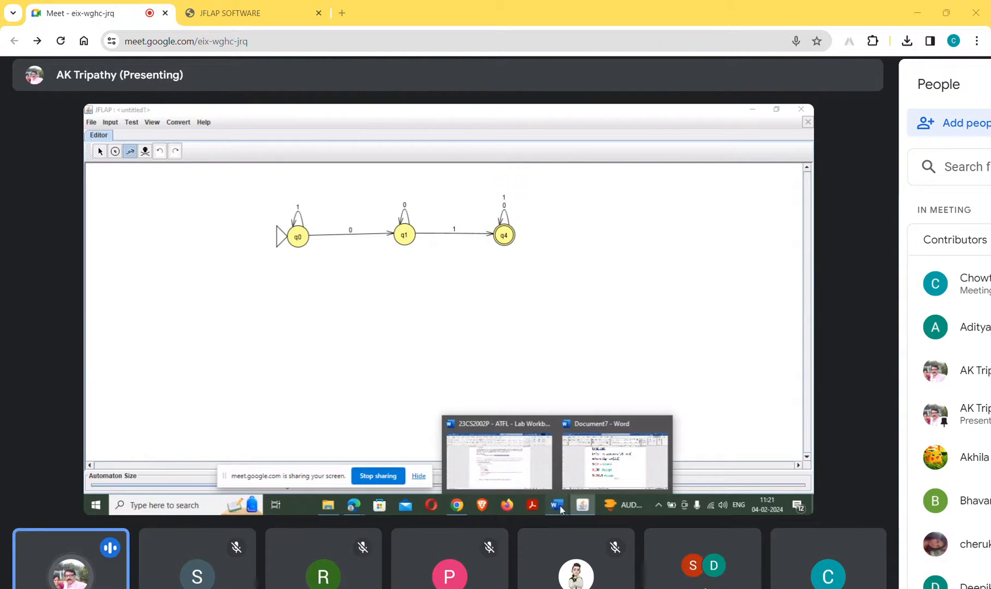
click(595, 469)
scroll(491, 401, down, 2)
scroll(533, 387, up, 2)
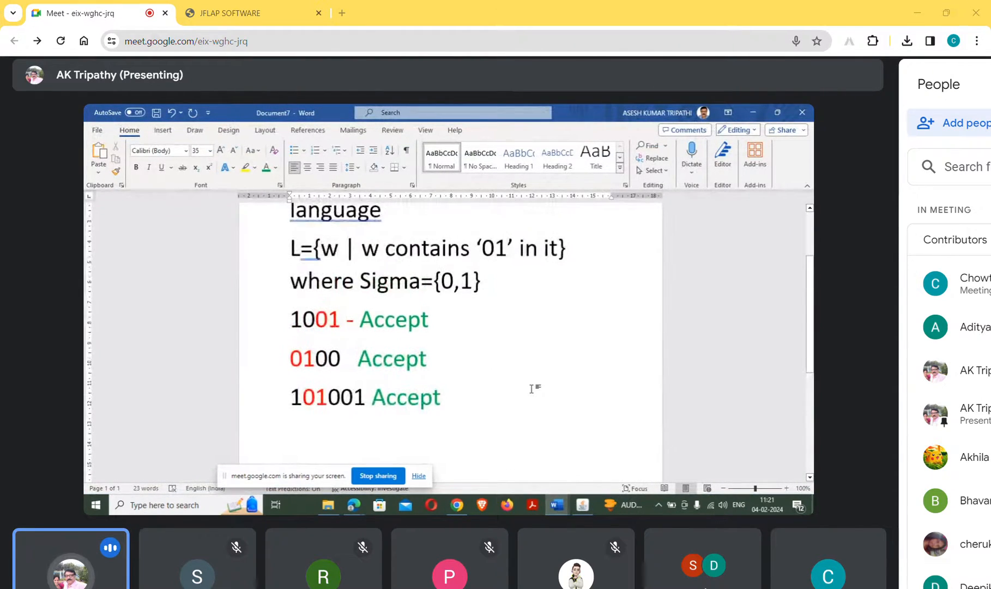
scroll(531, 388, down, 1)
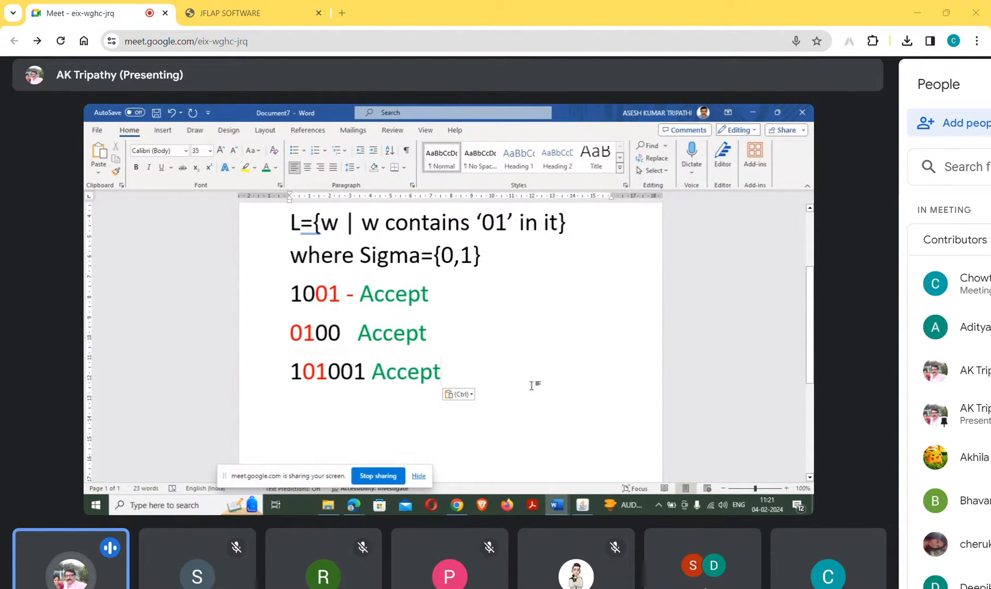
key(Return)
key(Return)
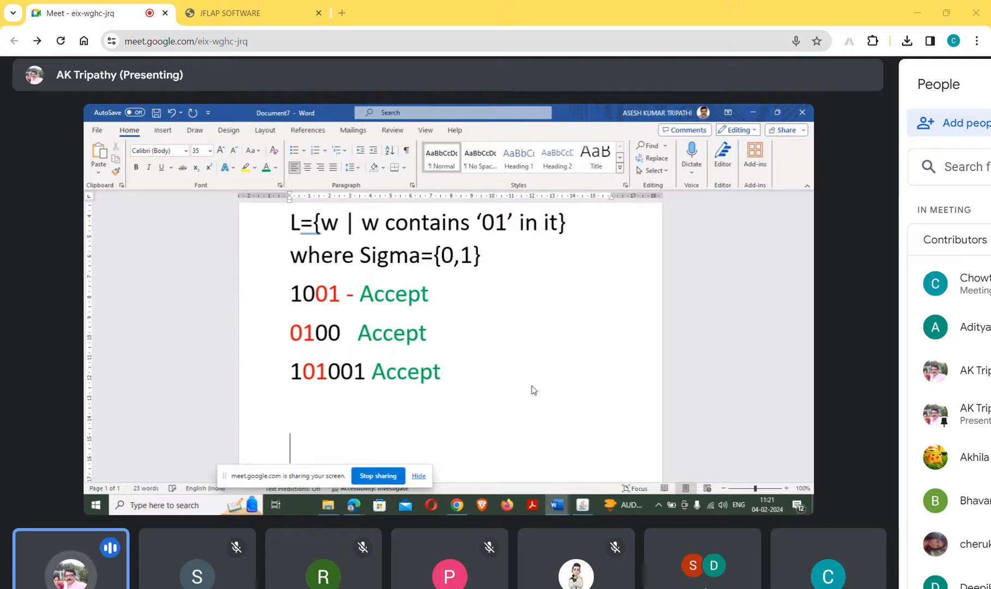
Set the font colour to black on the empty line below the string 101001
text(L)
key(BackSpace)
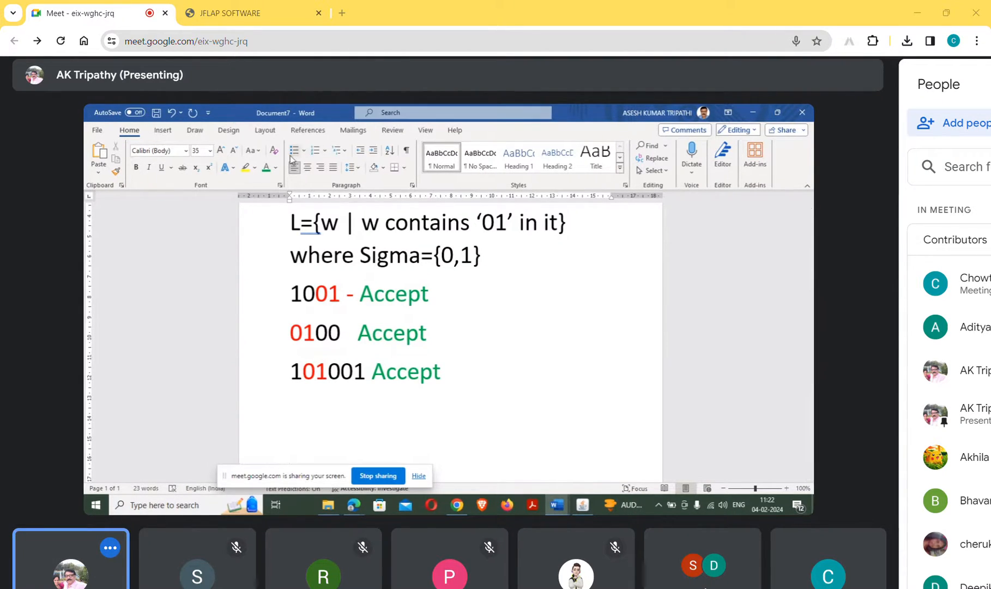
click(276, 168)
scroll(393, 230, down, 3)
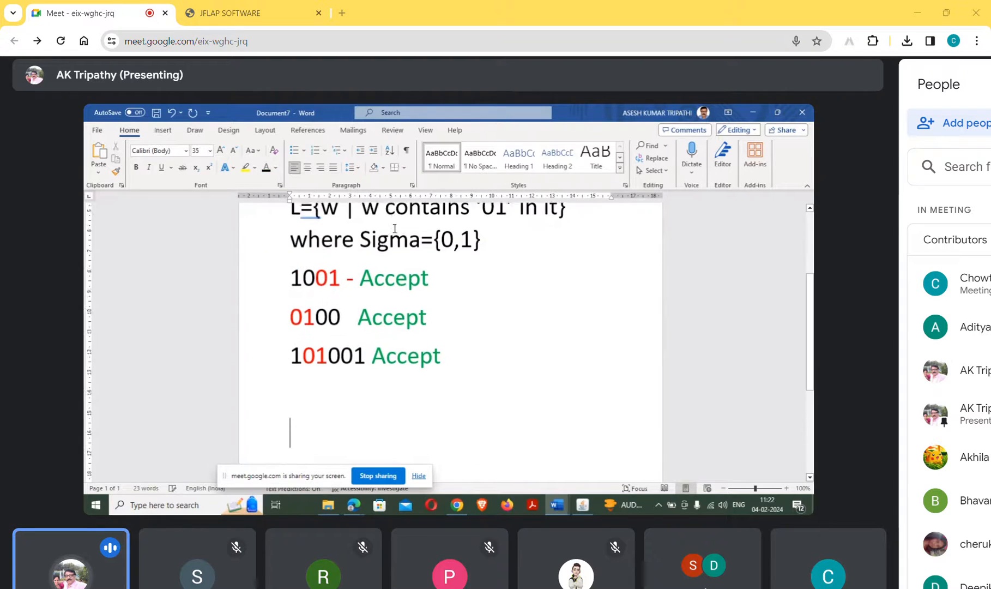
Write the language definition "L={w | w has an even number of 1's}" below the sample strings
text(L={)
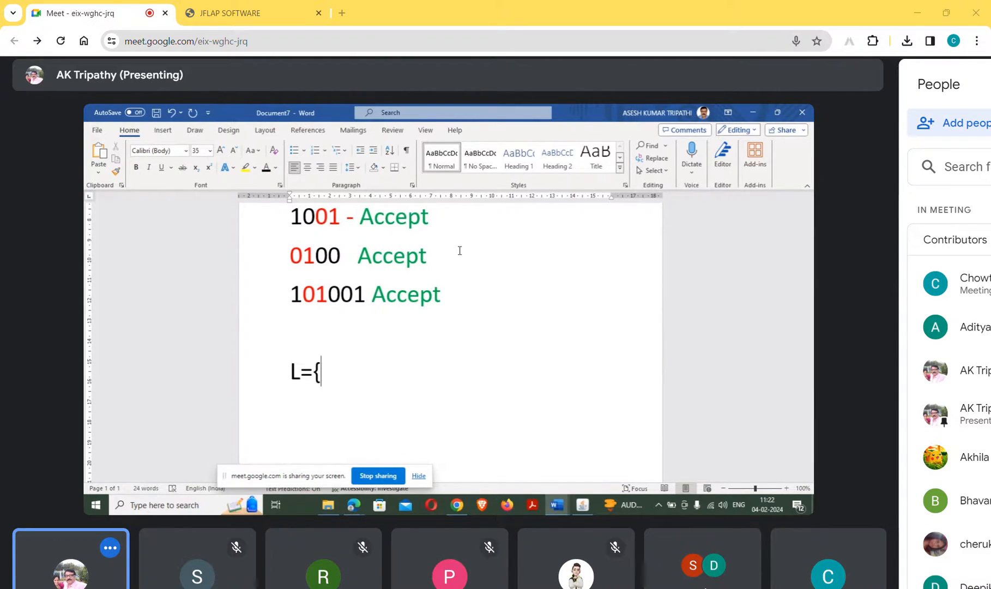
text(w )
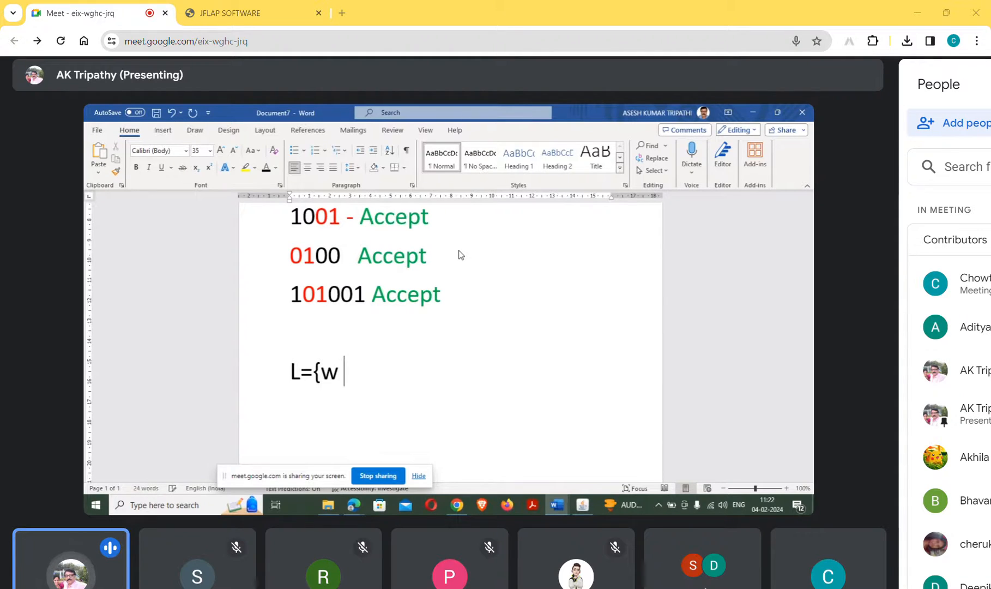
text(| w )
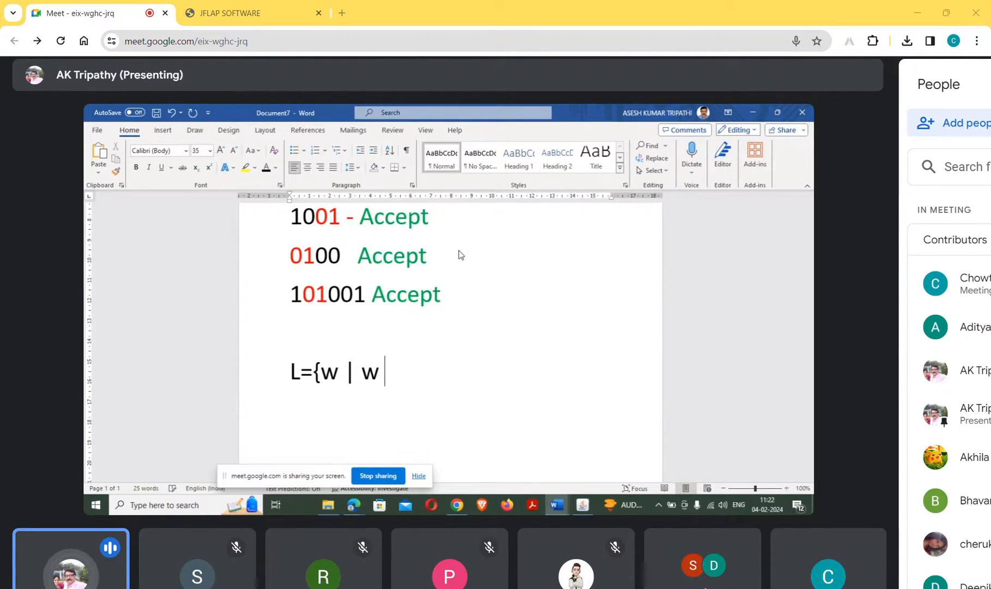
text(has an eb)
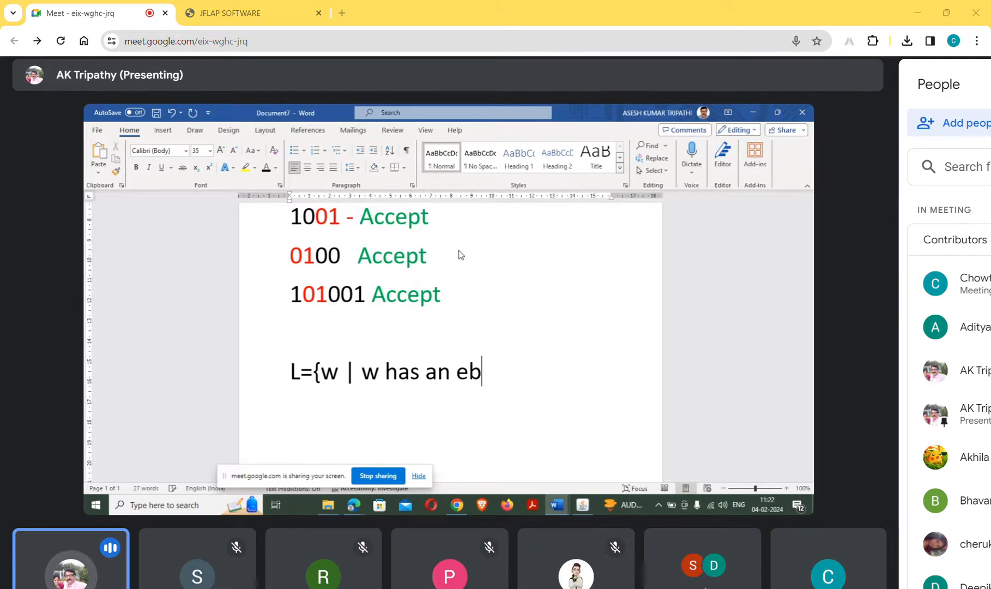
key(BackSpace)
text(ven )
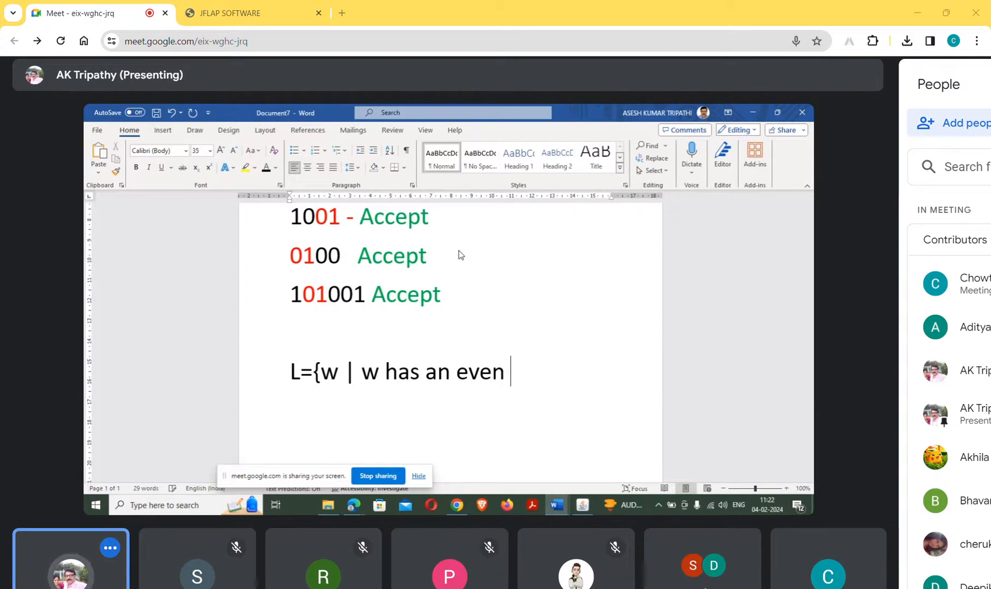
text(number )
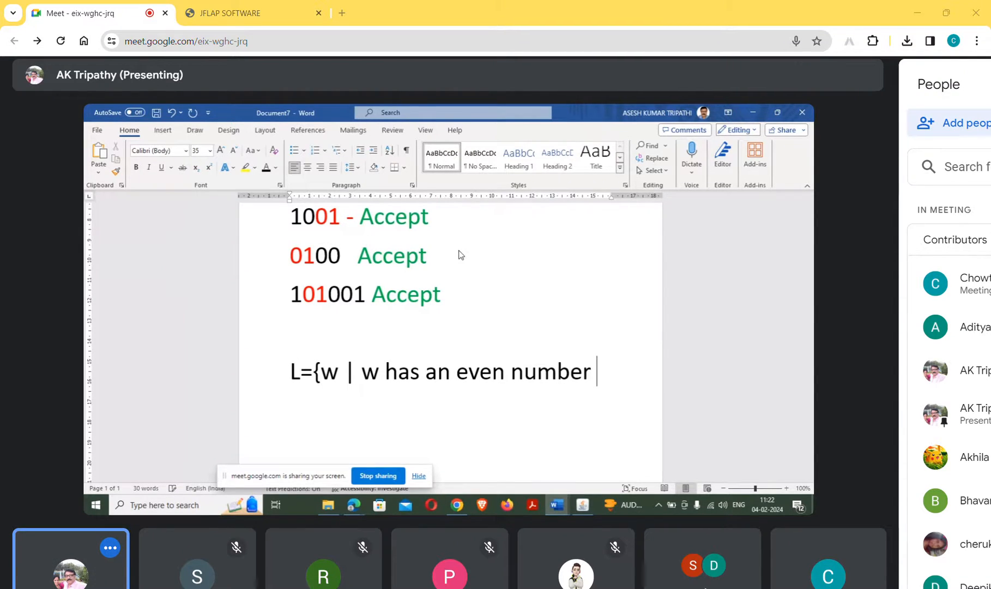
text(of 1's})
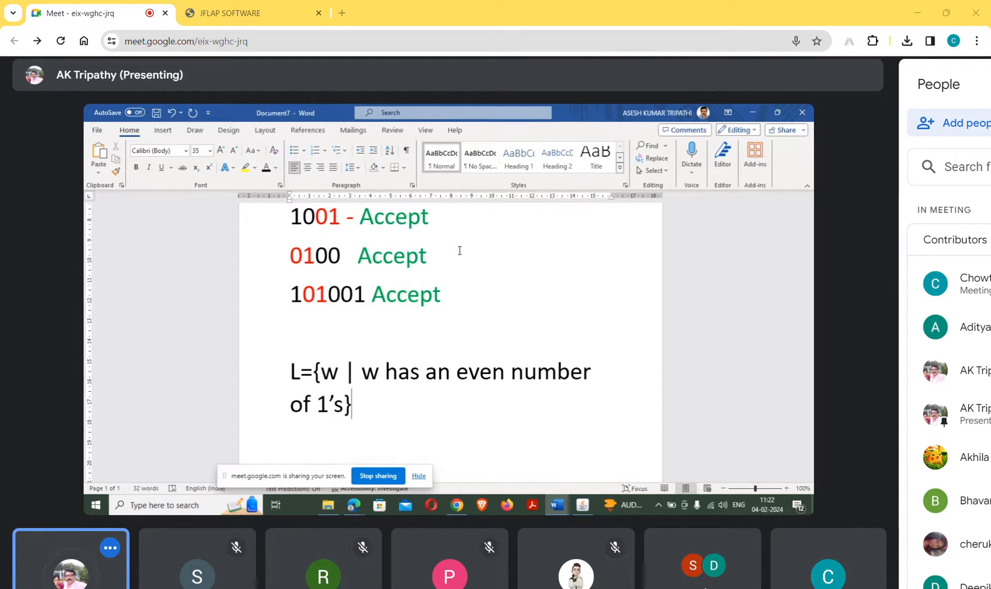
Add the sample strings 1001 and 1101 on separate lines below the even-number-of-1's definition
scroll(470, 206, down, 3)
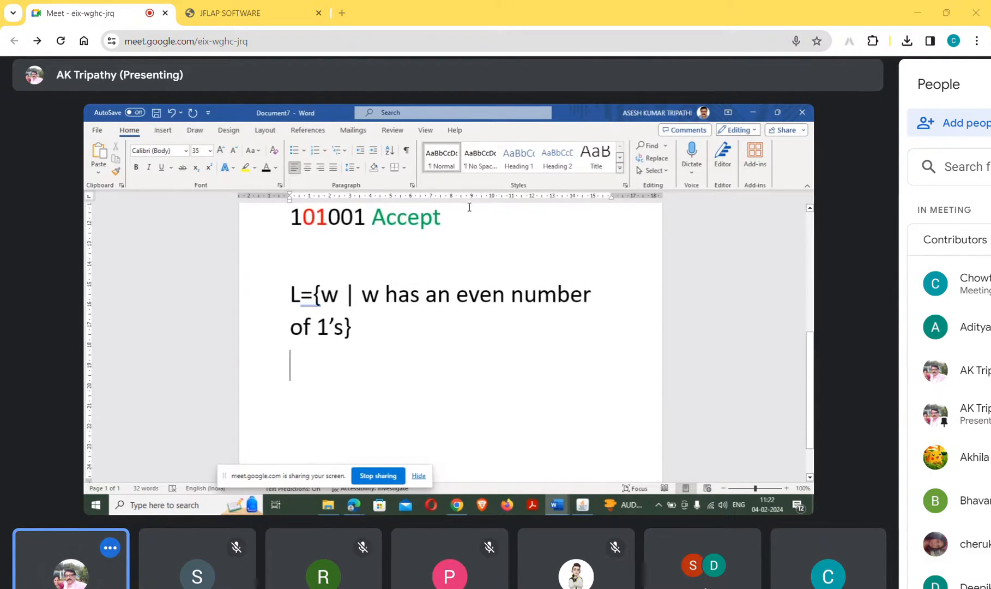
text(1001)
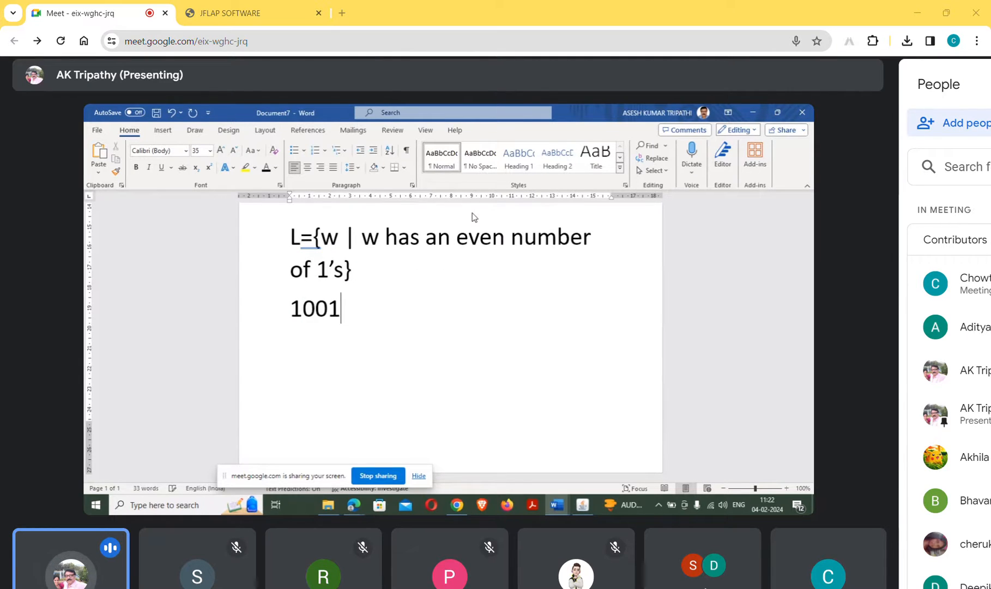
key(Return)
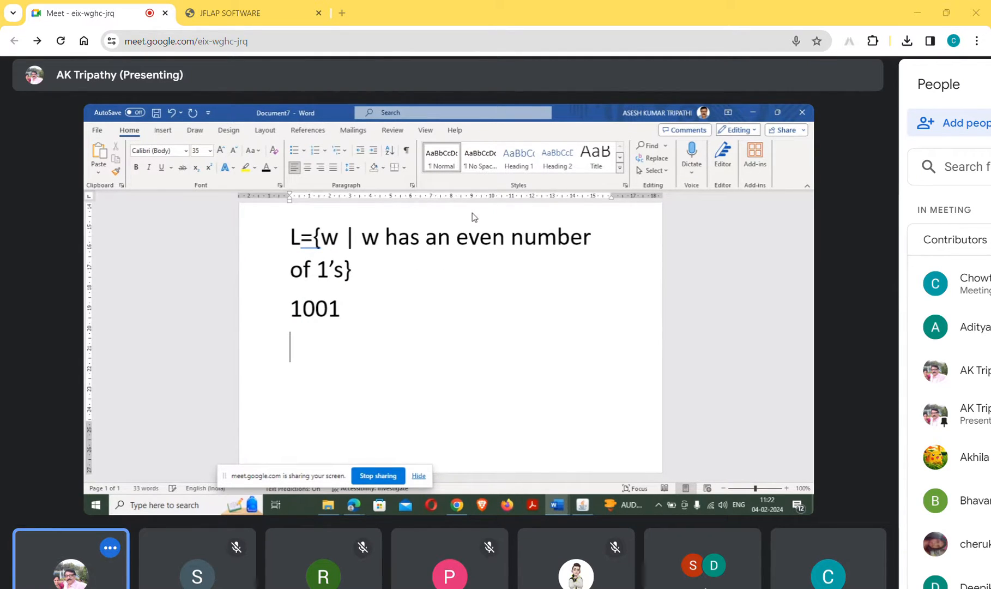
text(1101)
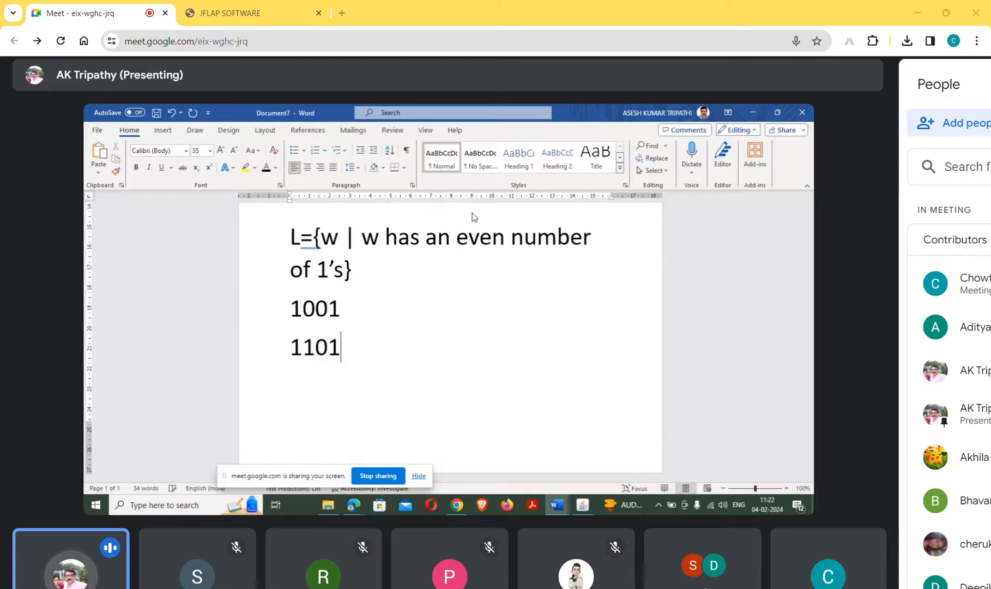
key(Return)
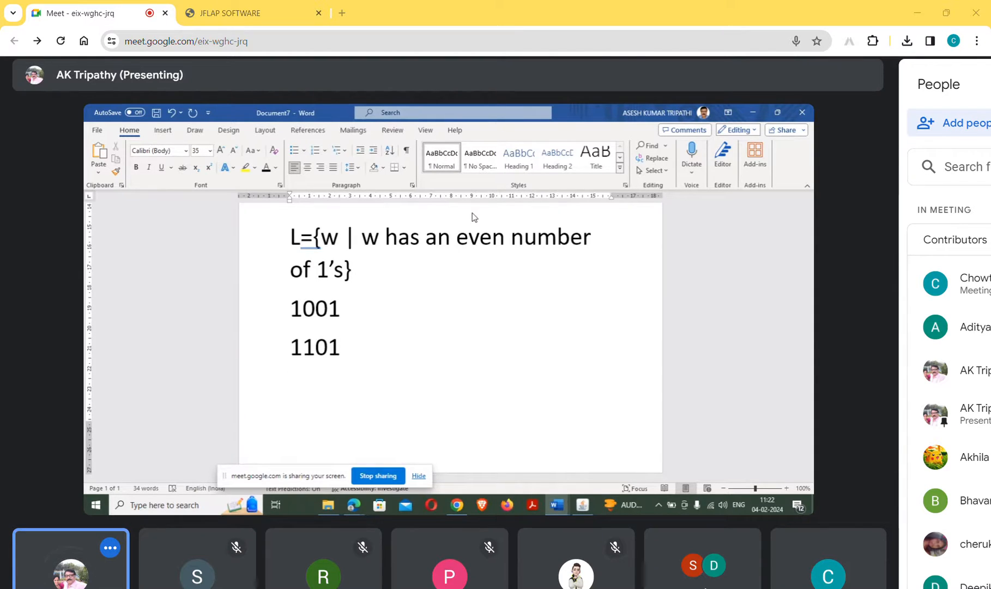
Annotate the string 1001 with "two 1's" and the string 1101 with "three 1's", each after a dash
click(415, 299)
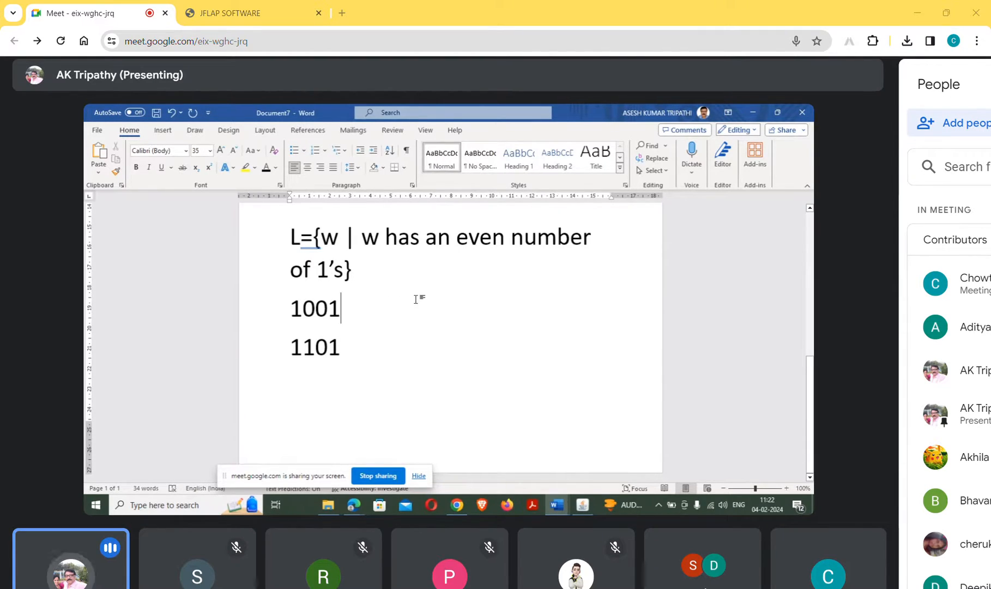
text(- )
text(2)
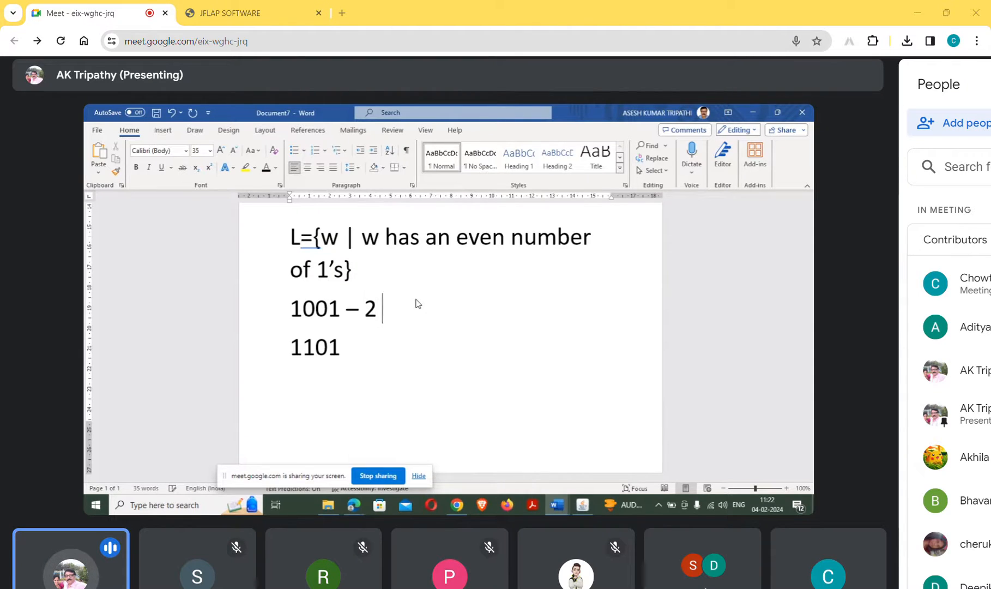
key(BackSpace)
key(BackSpace)
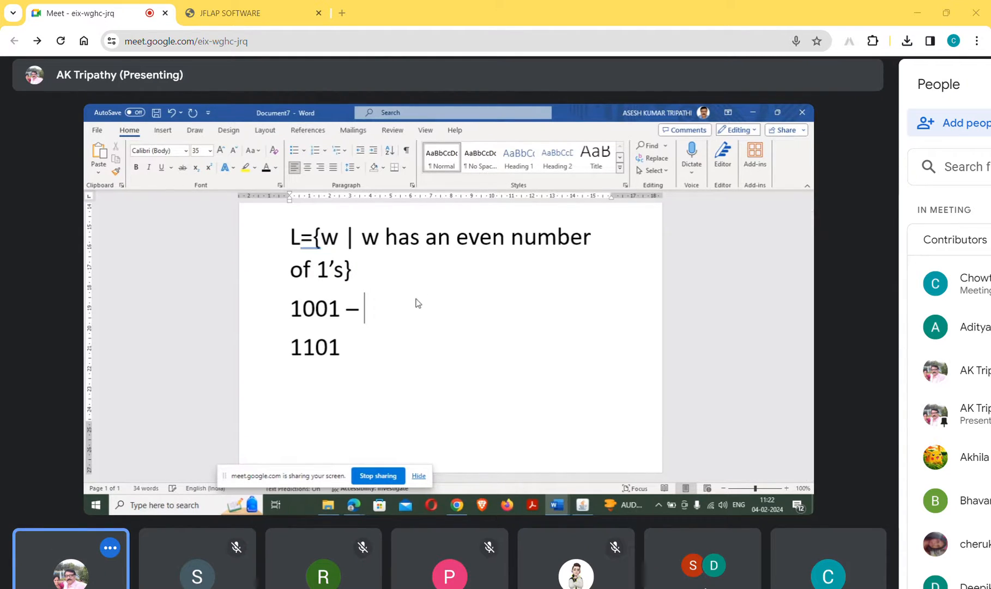
text(two 1)
text('s)
text(- )
text(3)
key(BackSpace)
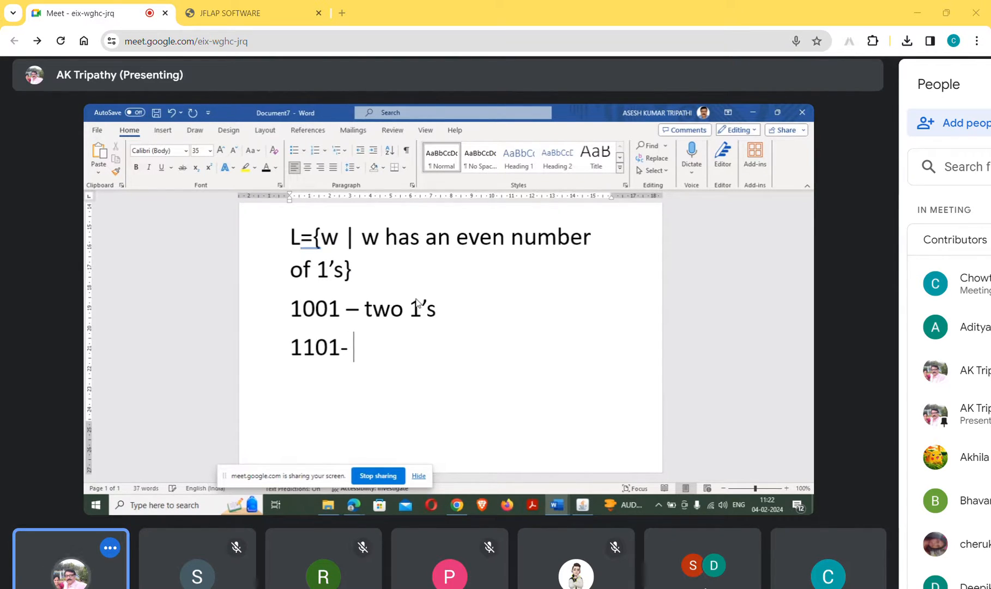
text(three 1's)
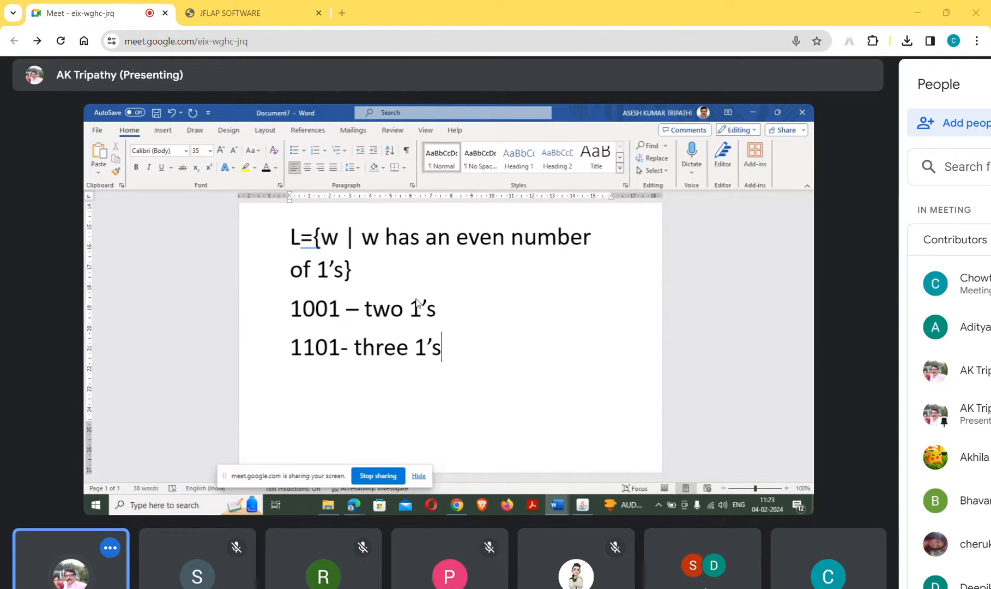
double_click(375, 309)
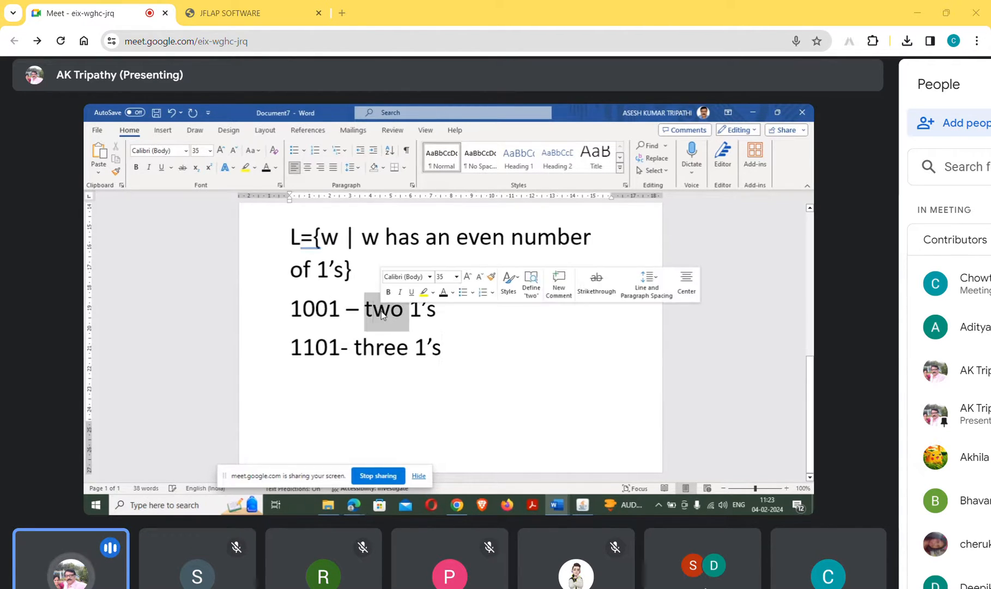
double_click(381, 344)
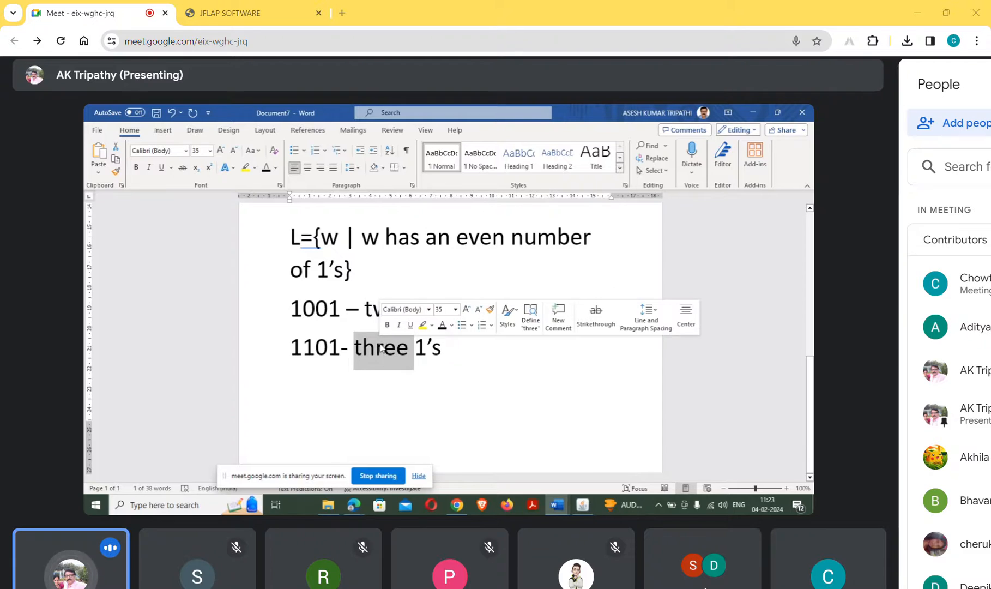
click(461, 351)
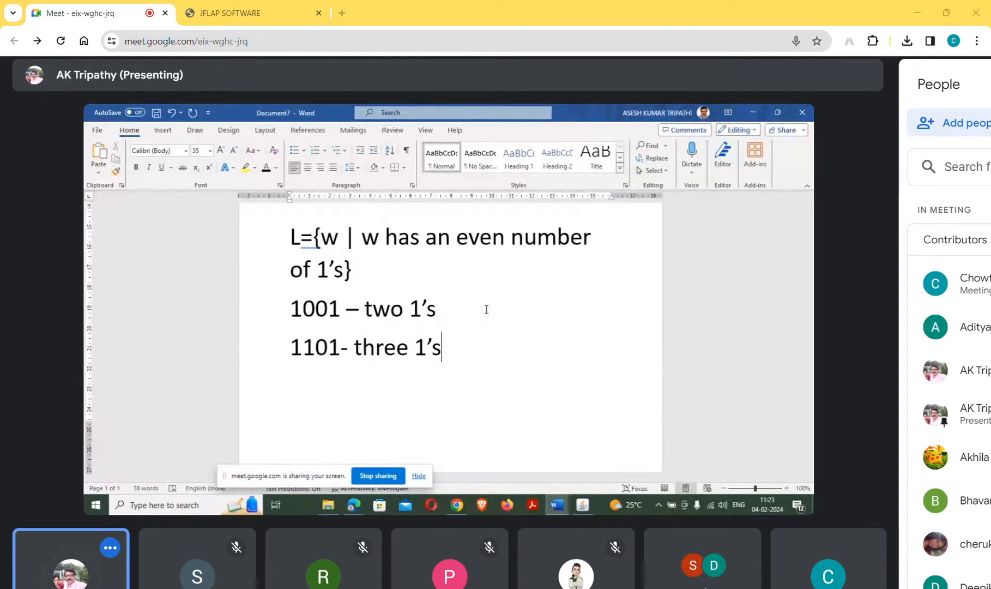
scroll(448, 309, down, 2)
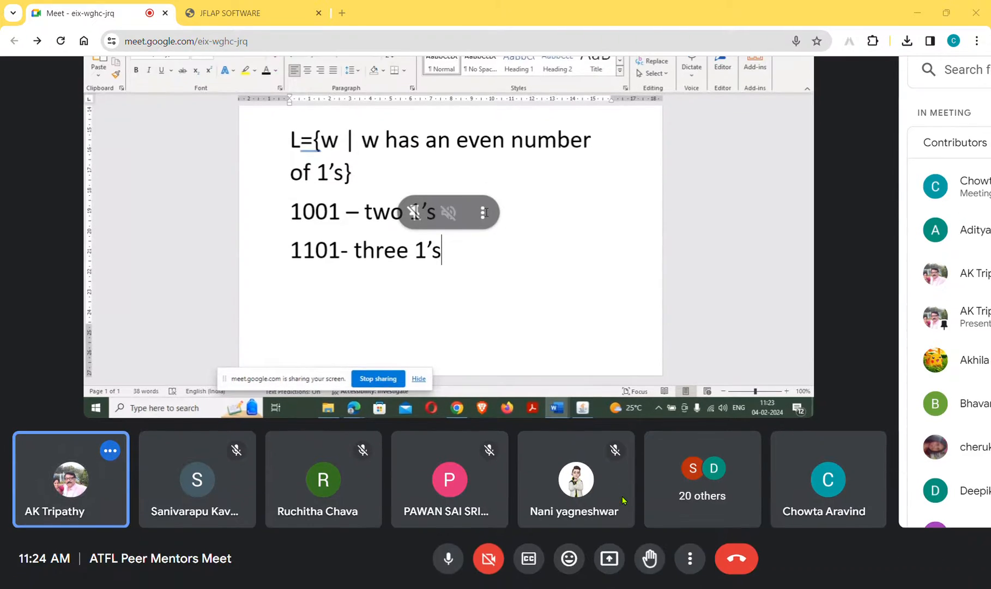
scroll(557, 368, up, 2)
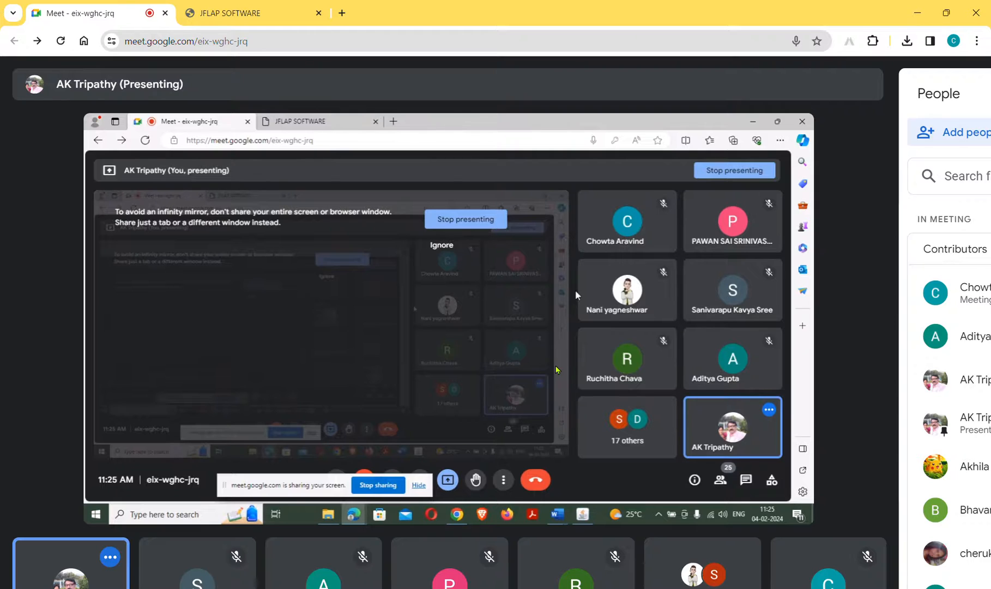
key(ctrl+d)
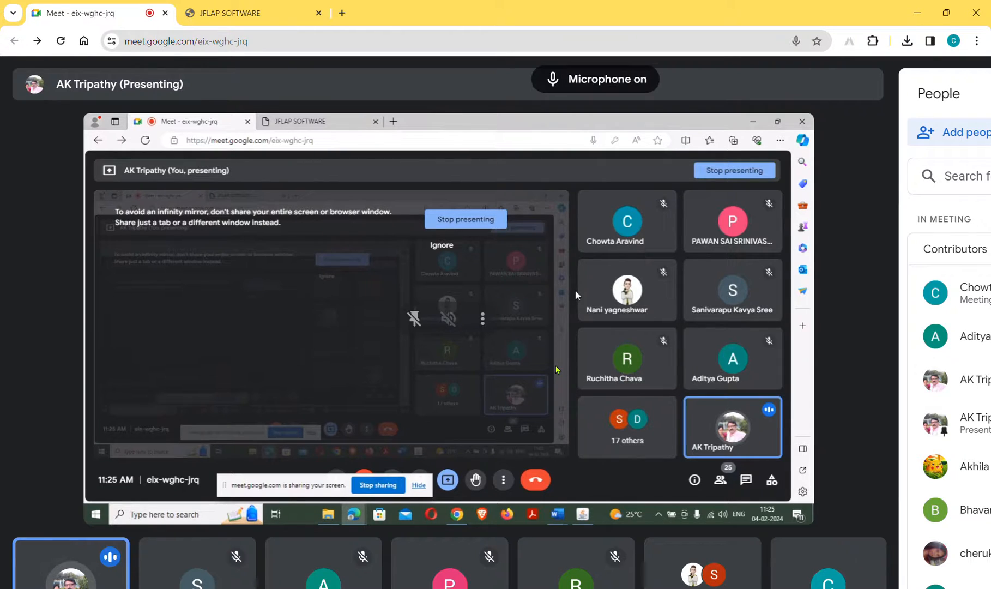
key(ctrl+d)
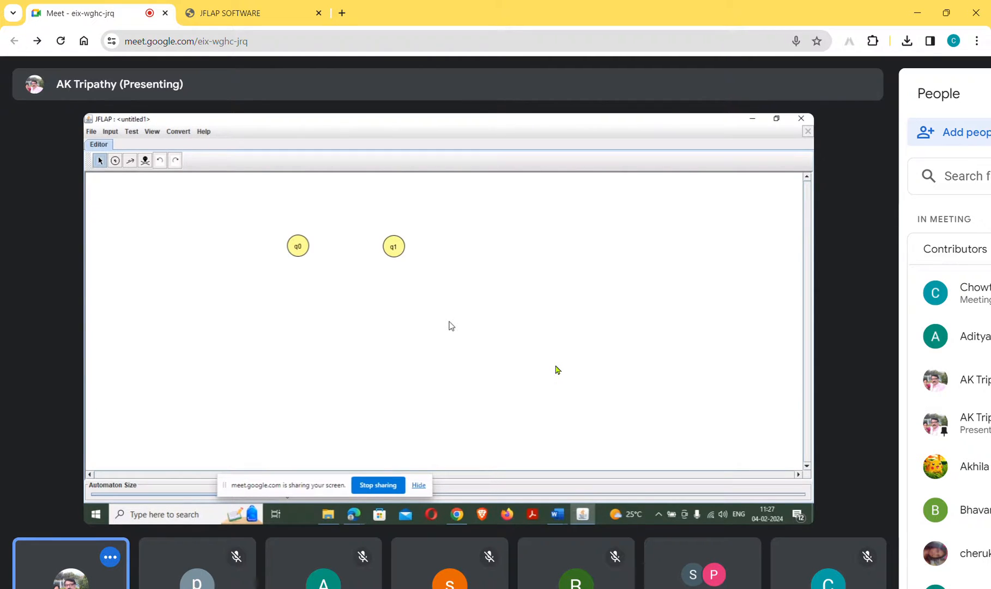
mouse_move(450, 326)
key(ctrl+d)
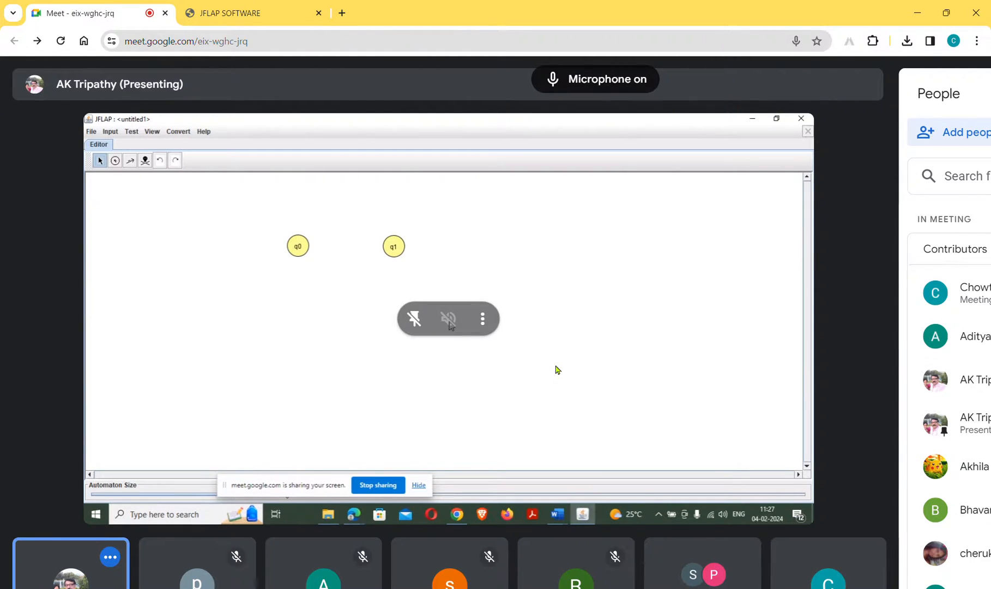
key(ctrl+d)
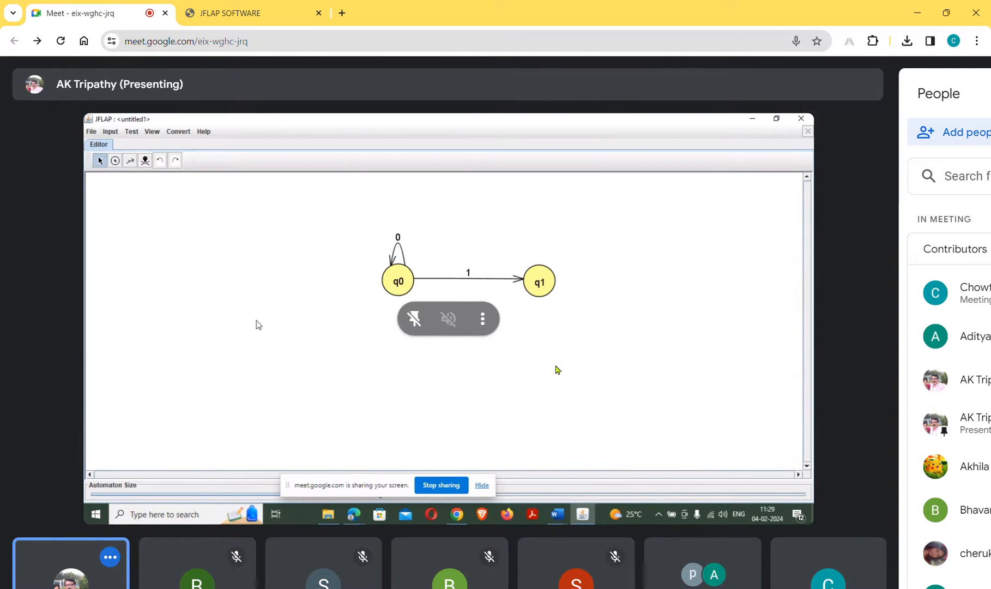
key(ctrl+d)
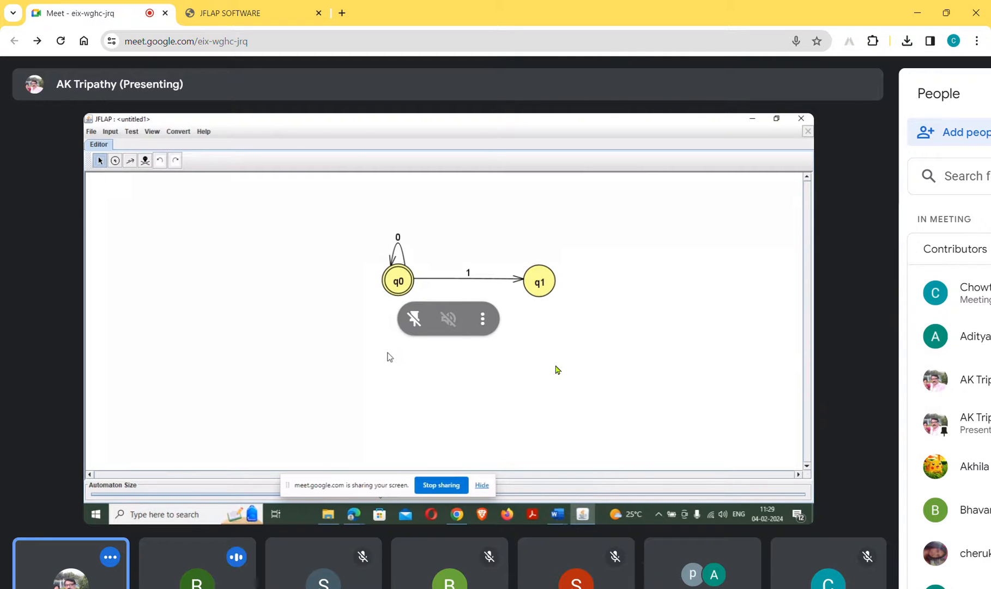
key(ctrl+d)
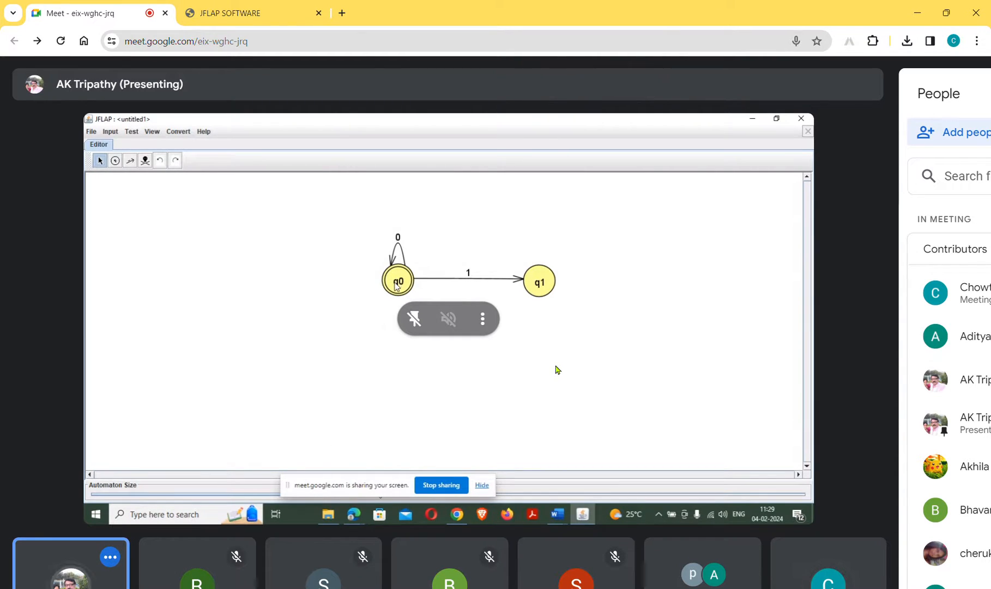
key(ctrl+d)
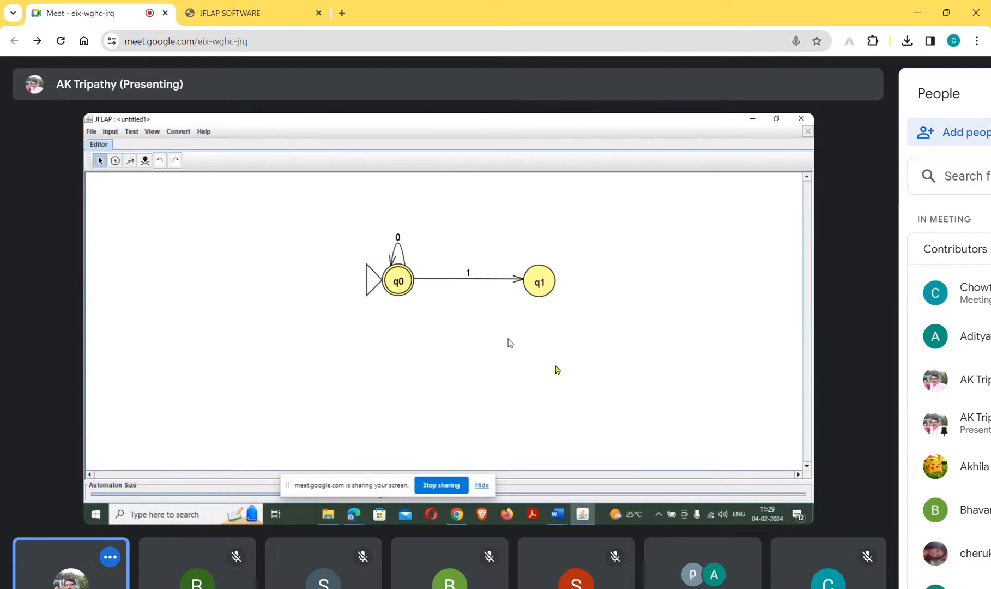
key(ctrl+d)
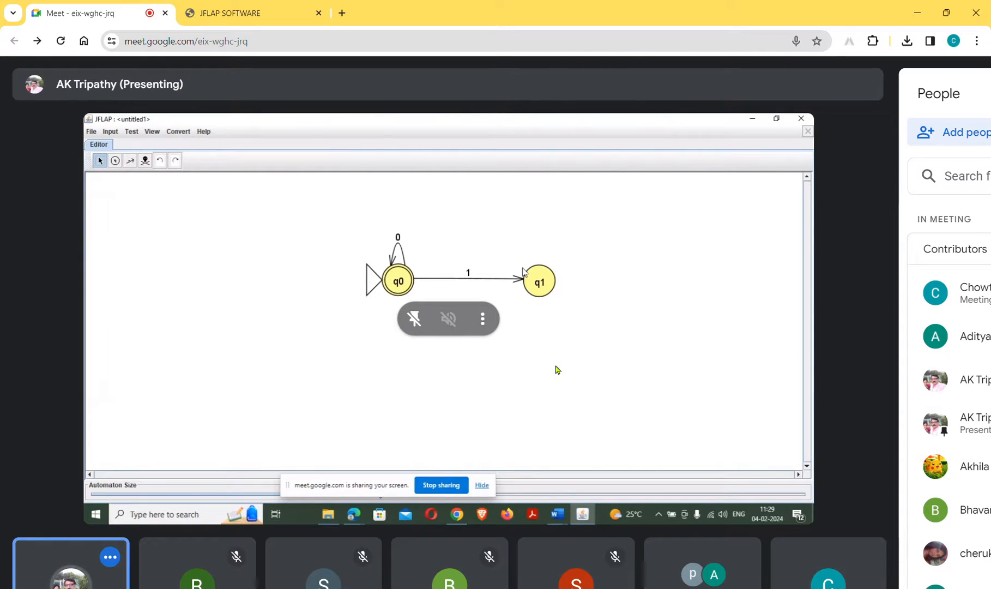
key(ctrl+d)
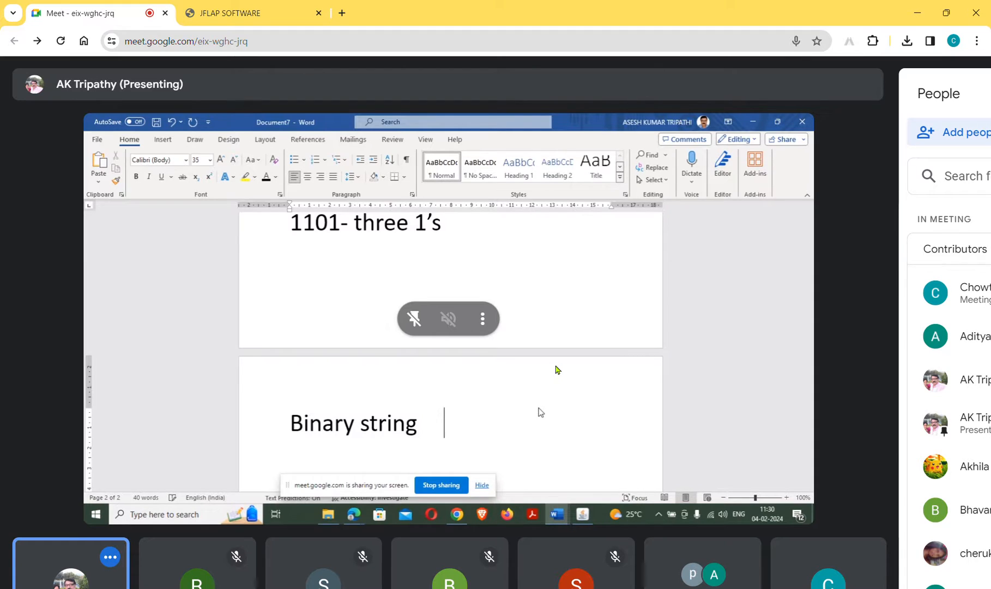
key(ctrl+d)
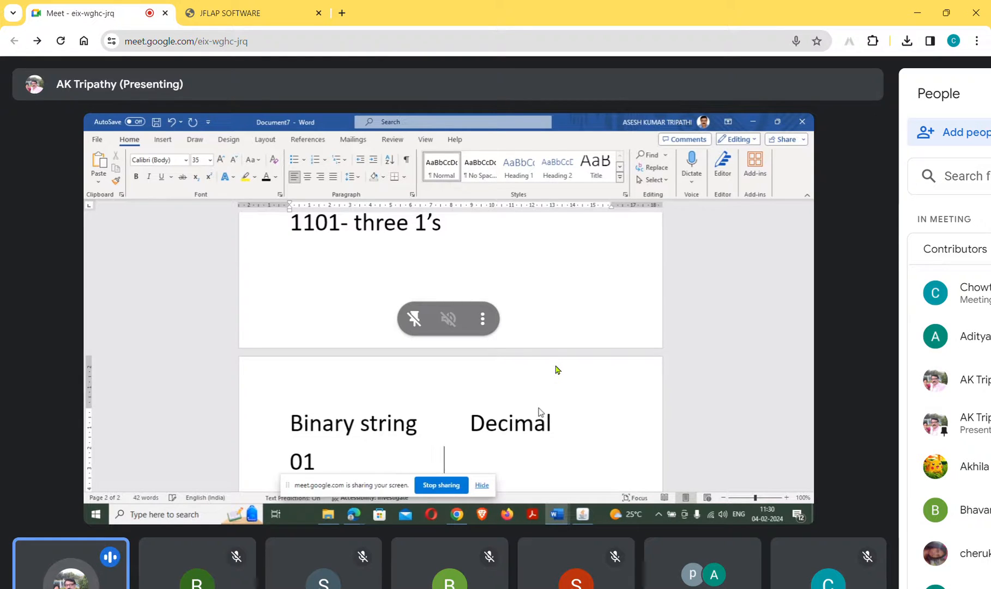
key(ctrl+d)
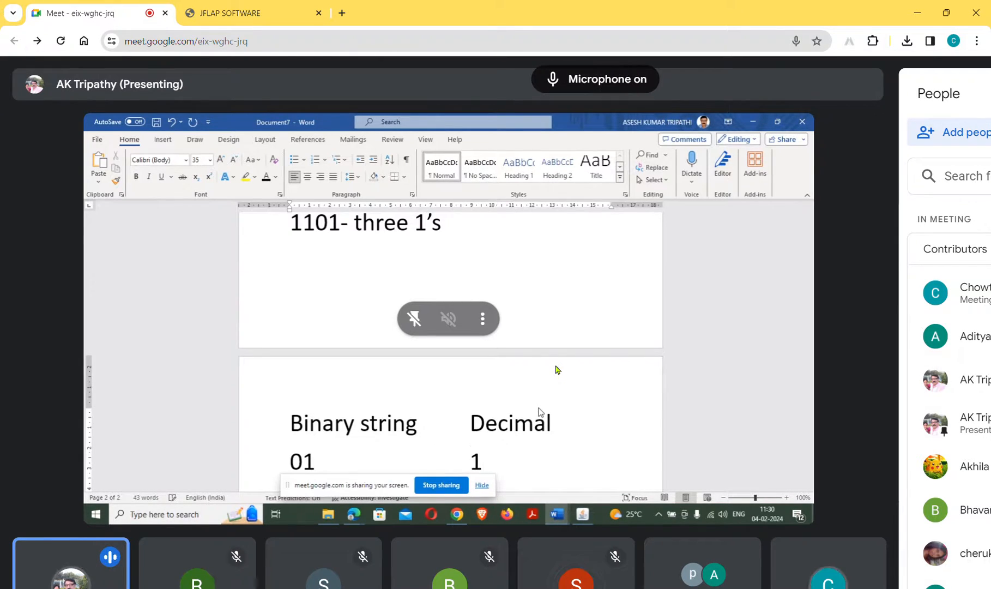
Add a row with binary string 11 and decimal 3 below the 01 row, aligned under the Decimal heading
key(ctrl+d)
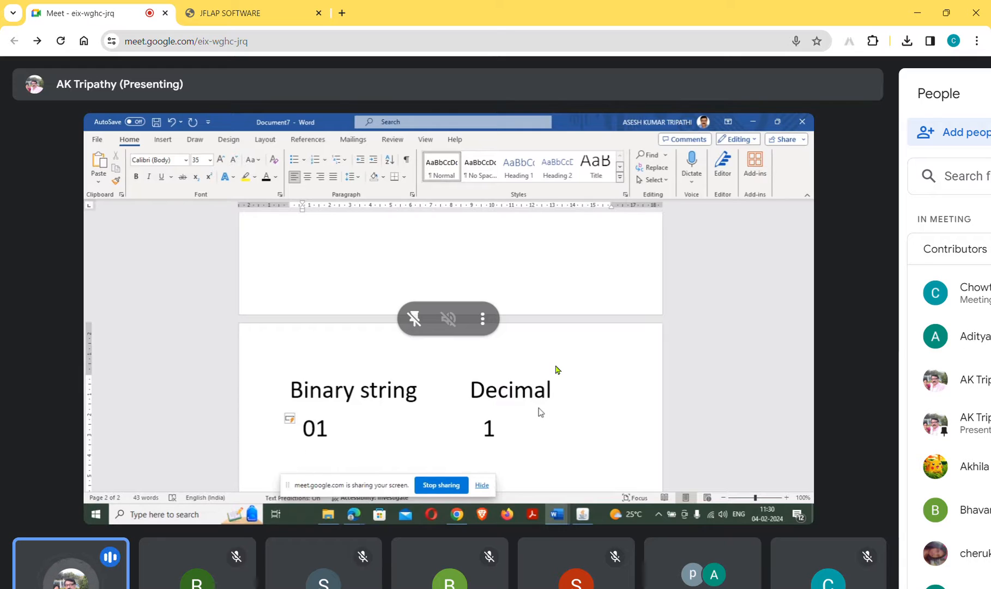
key(Tab)
key(Tab)
key(Tab)
key(Tab)
key(Tab)
key(Tab)
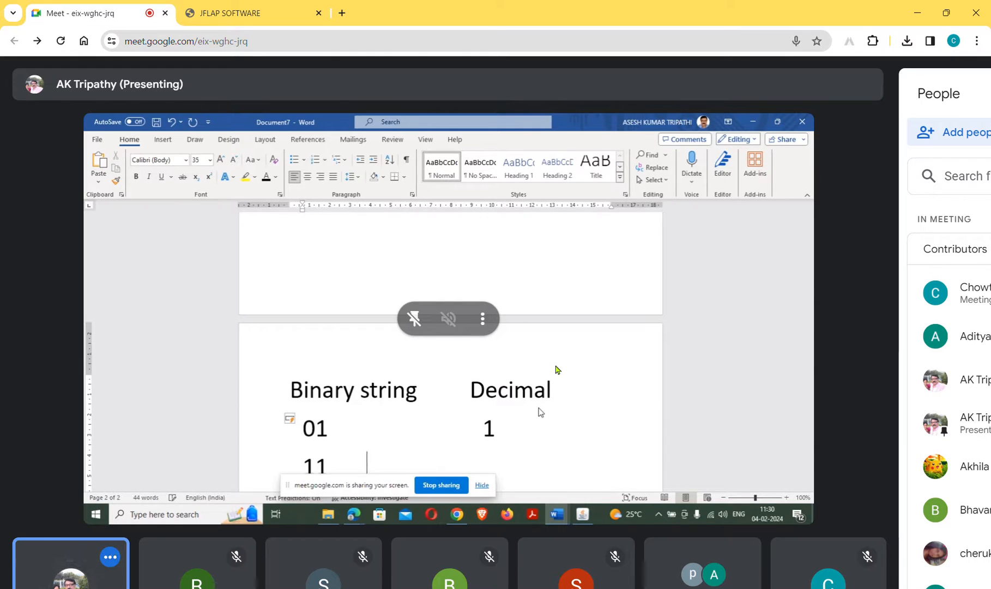
key(ctrl+d)
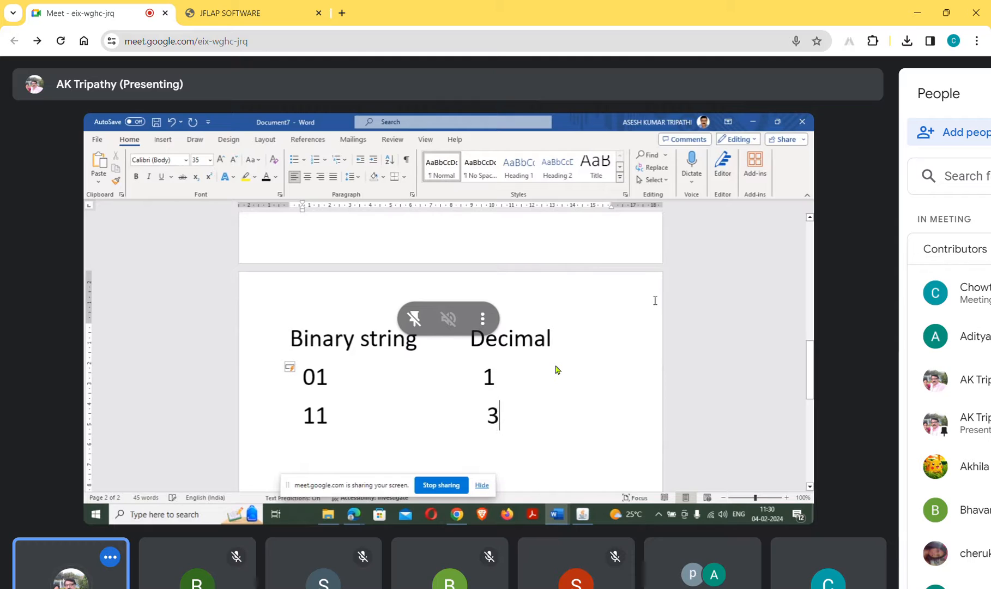
key(ctrl+d)
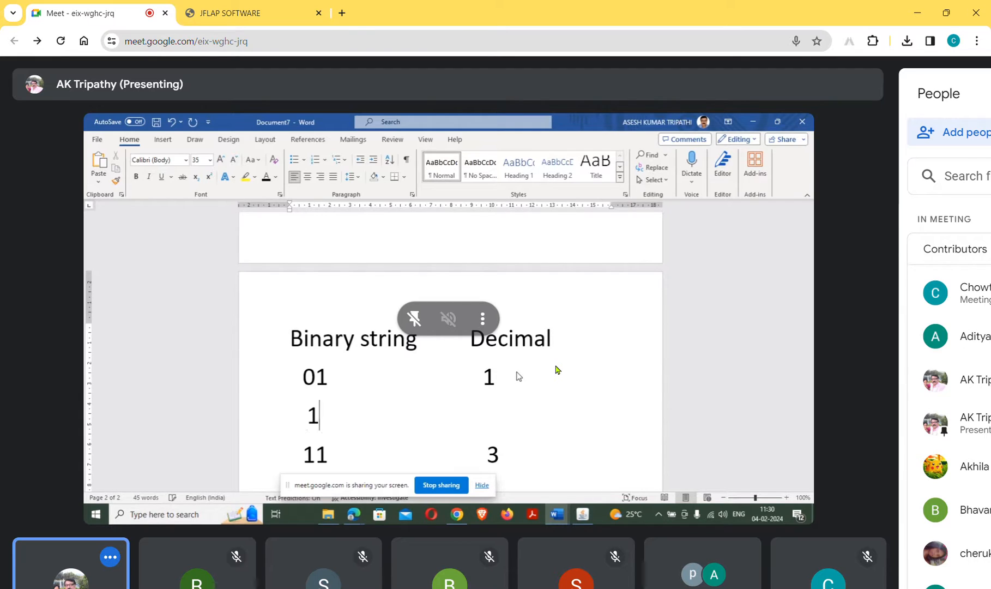
key(ctrl+d)
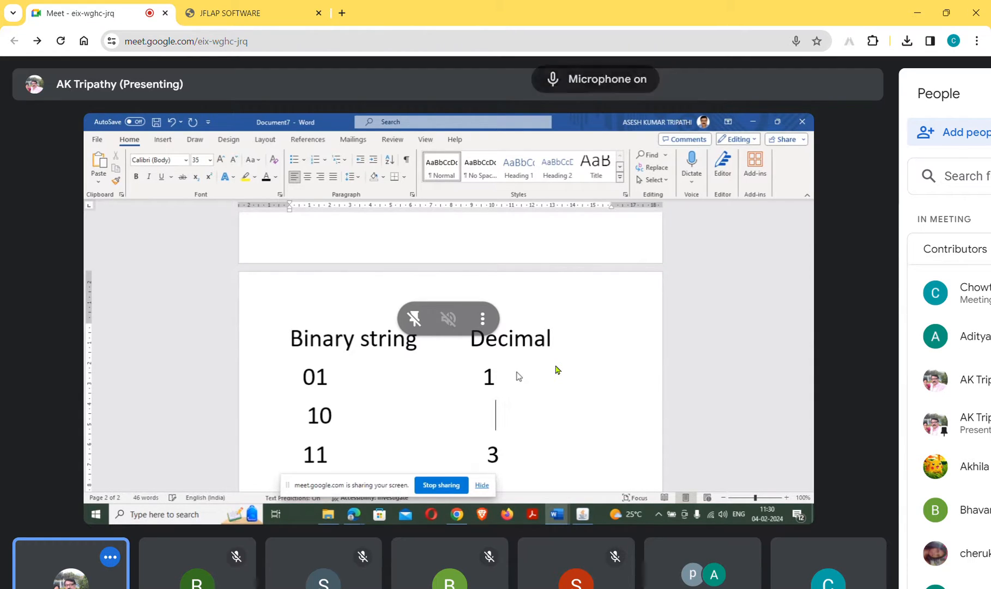
key(ctrl+d)
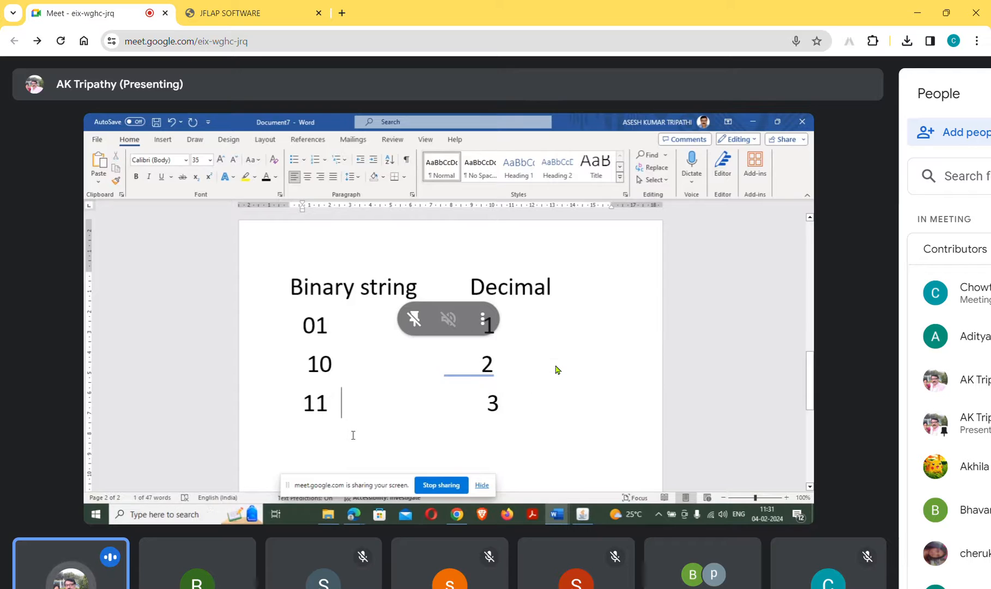
key(ctrl+d)
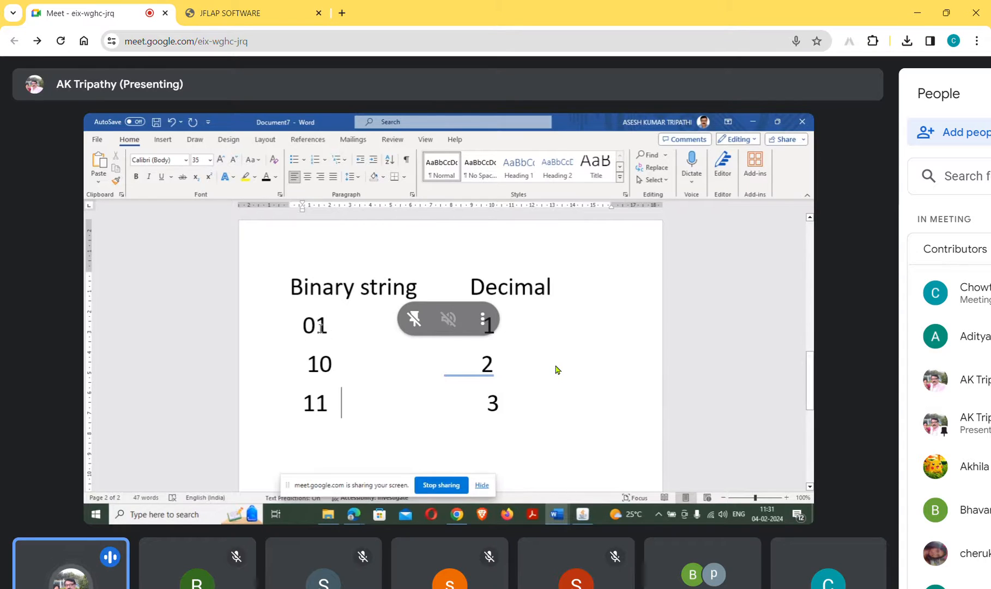
key(ctrl+d)
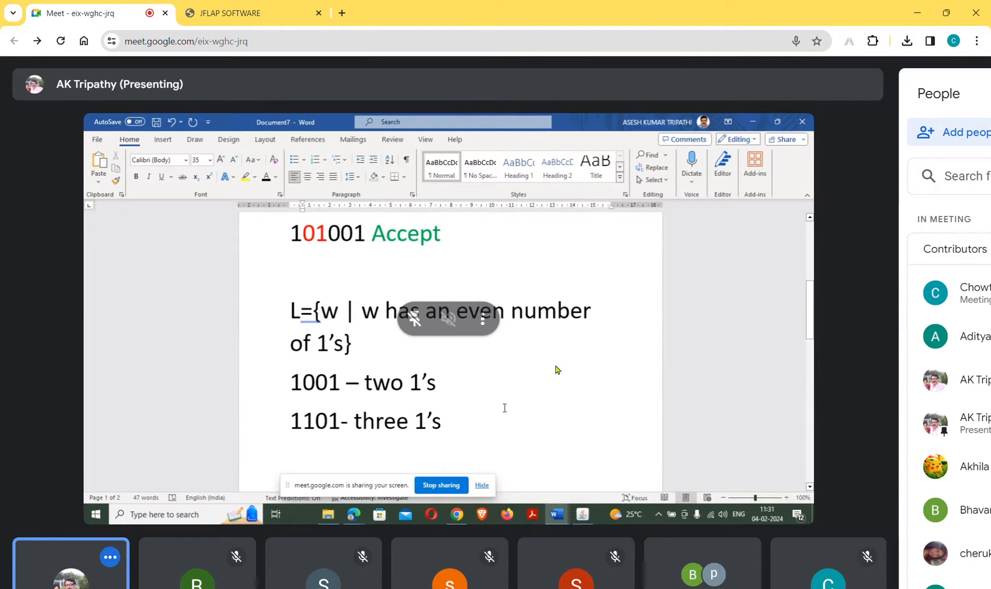
key(ctrl+d)
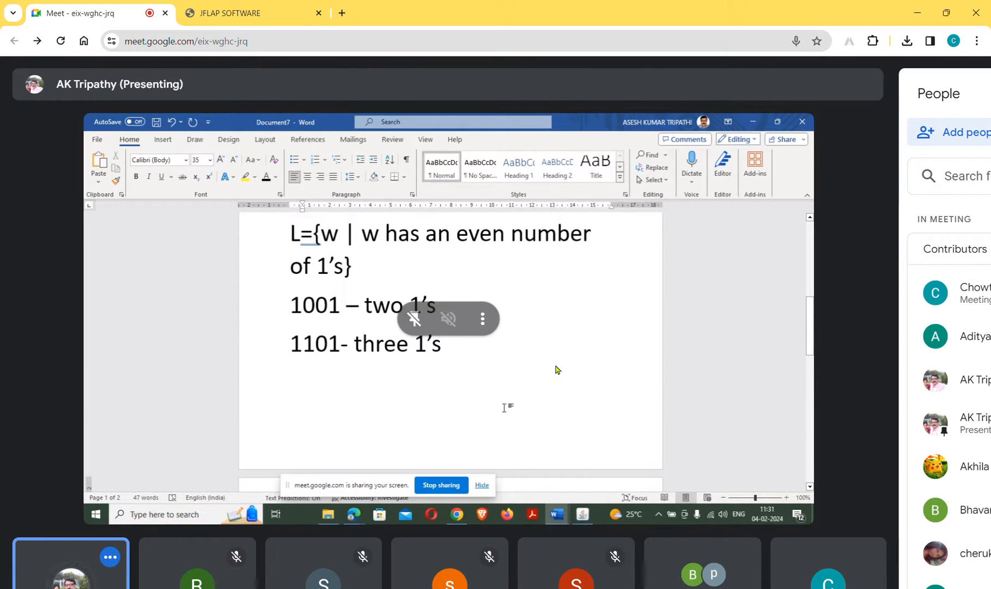
key(ctrl+d)
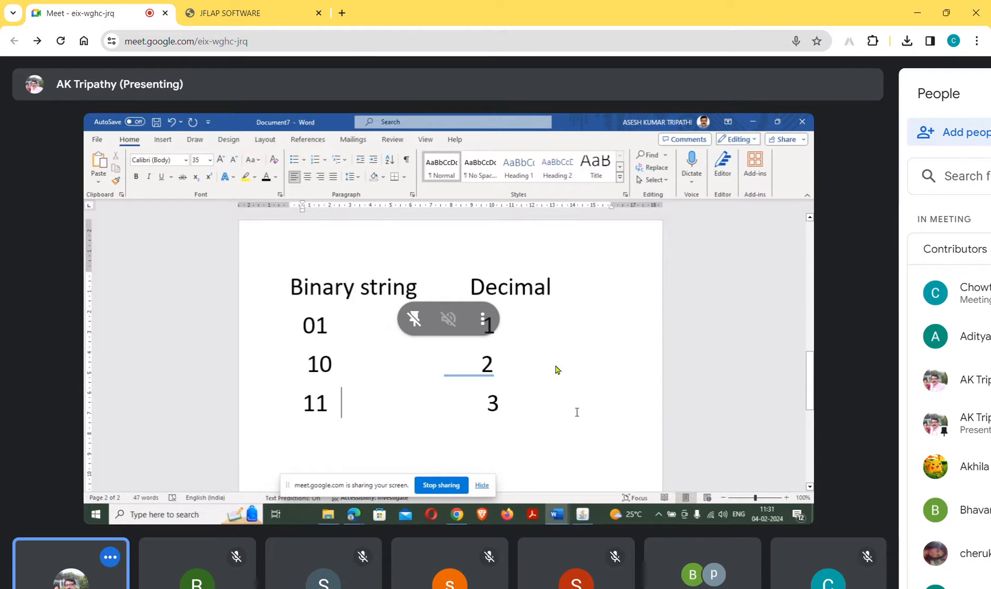
key(ctrl+d)
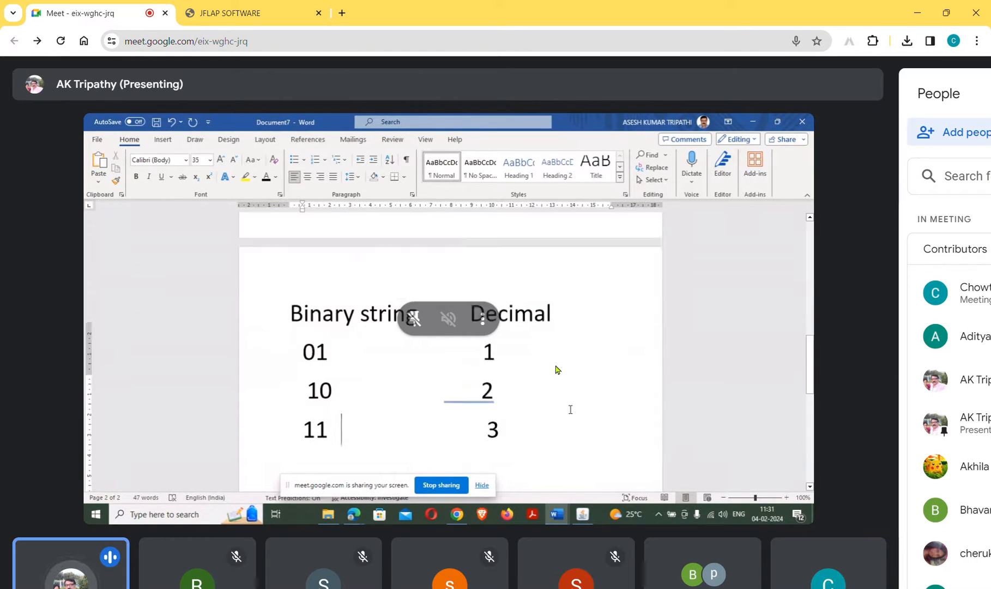
key(ctrl+d)
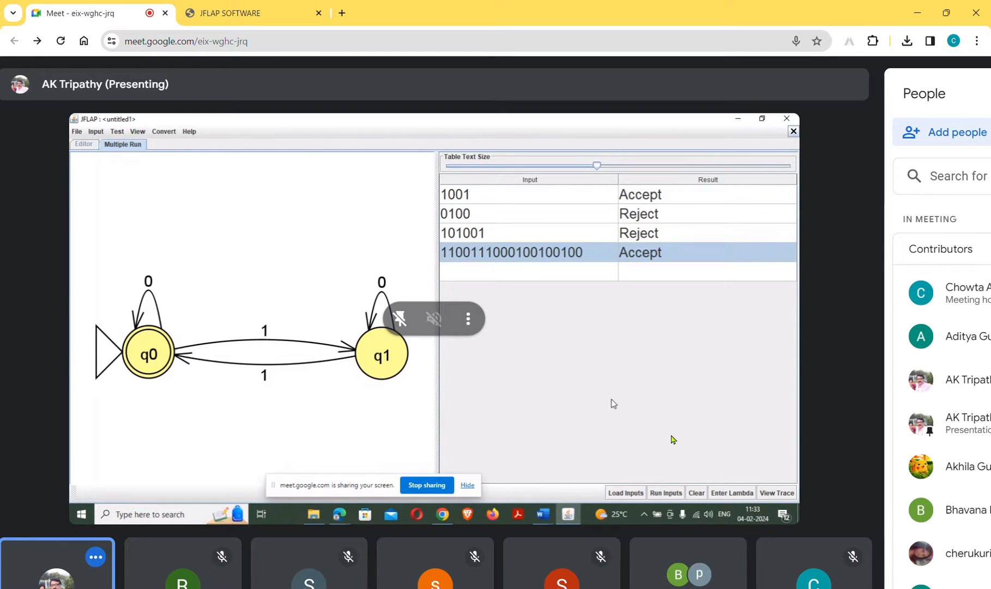
key(ctrl+d)
key(ctrl+d)
key(ctrl+d)
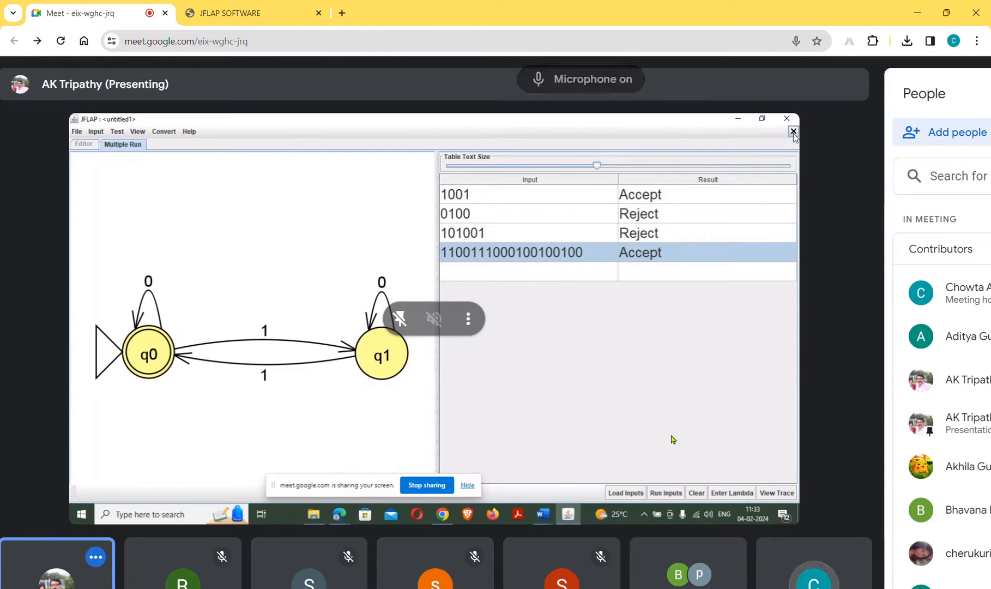
key(ctrl+d)
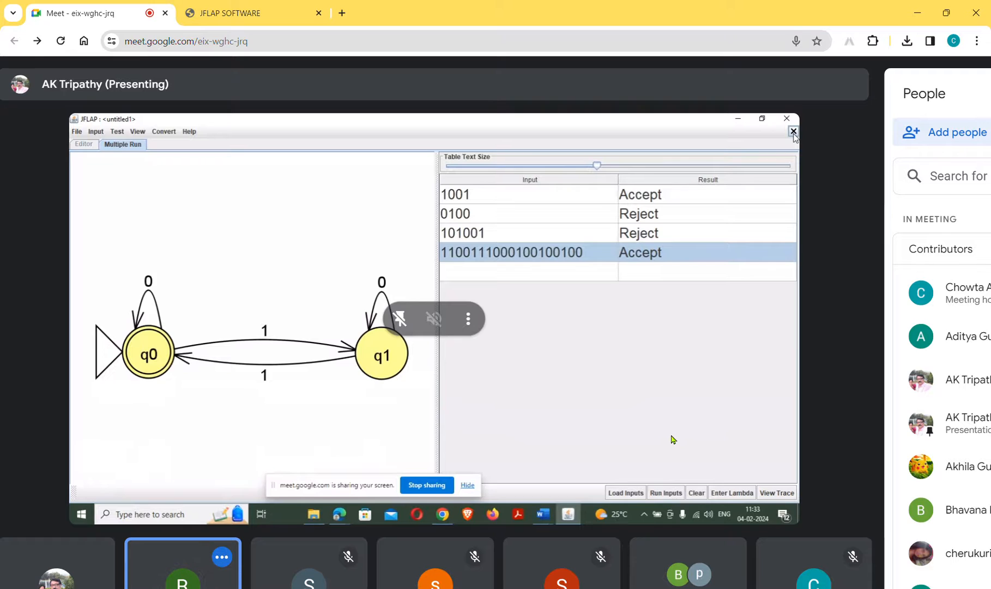
scroll(451, 492, down, 2)
scroll(451, 493, up, 2)
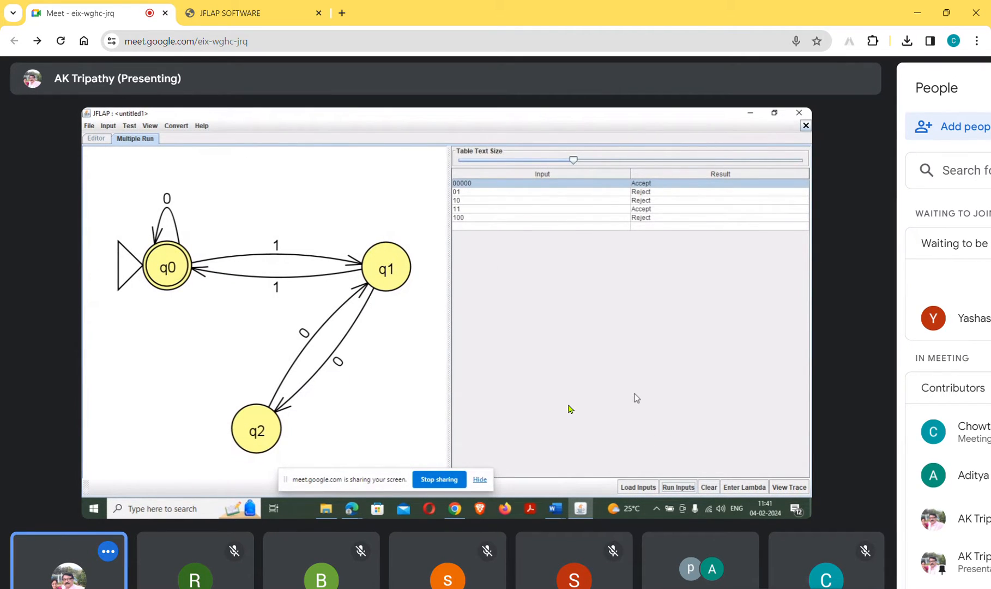
key(ctrl+d)
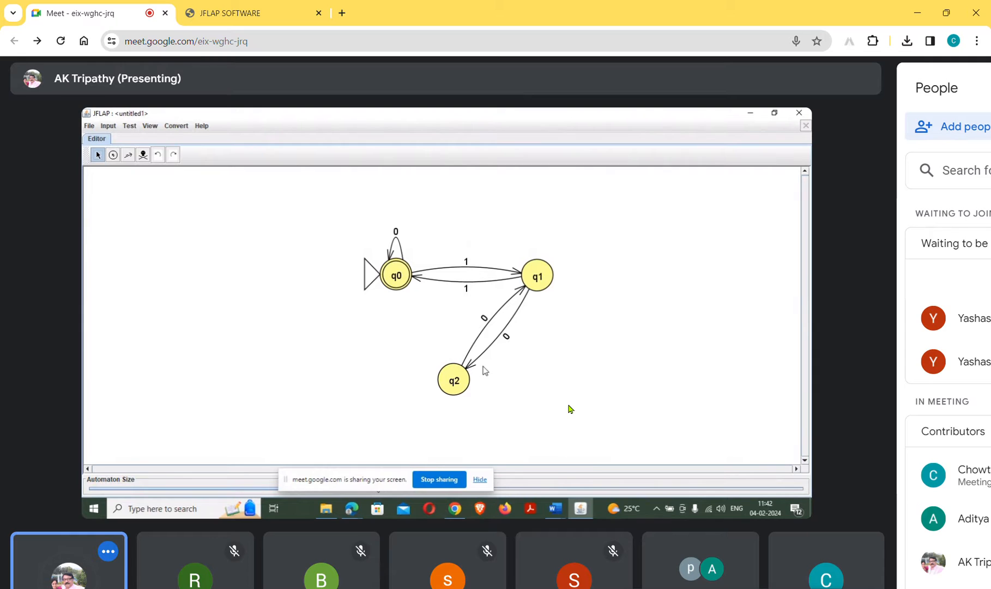
key(ctrl+d)
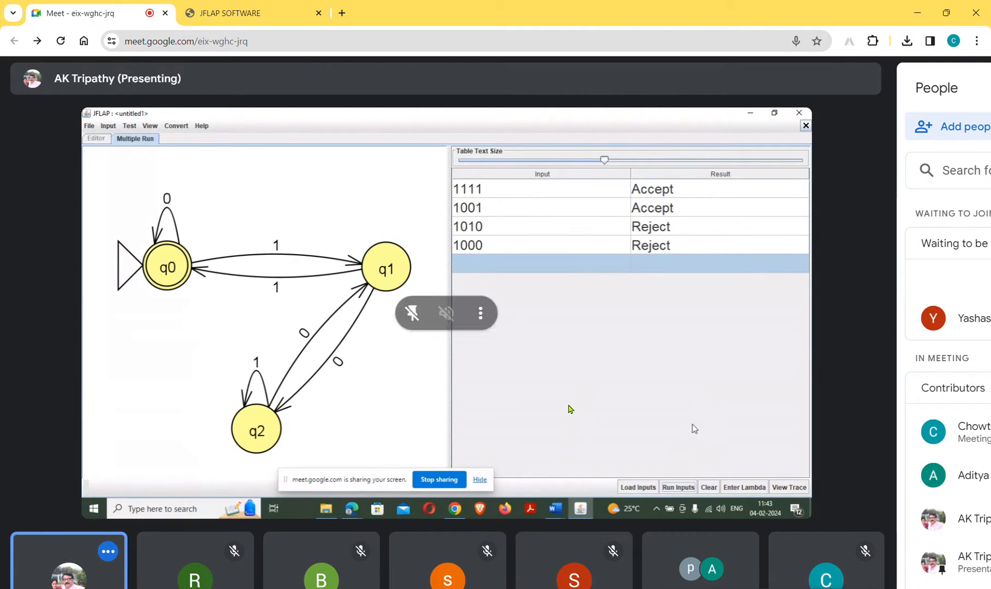
key(ctrl+d)
key(ctrl+d)
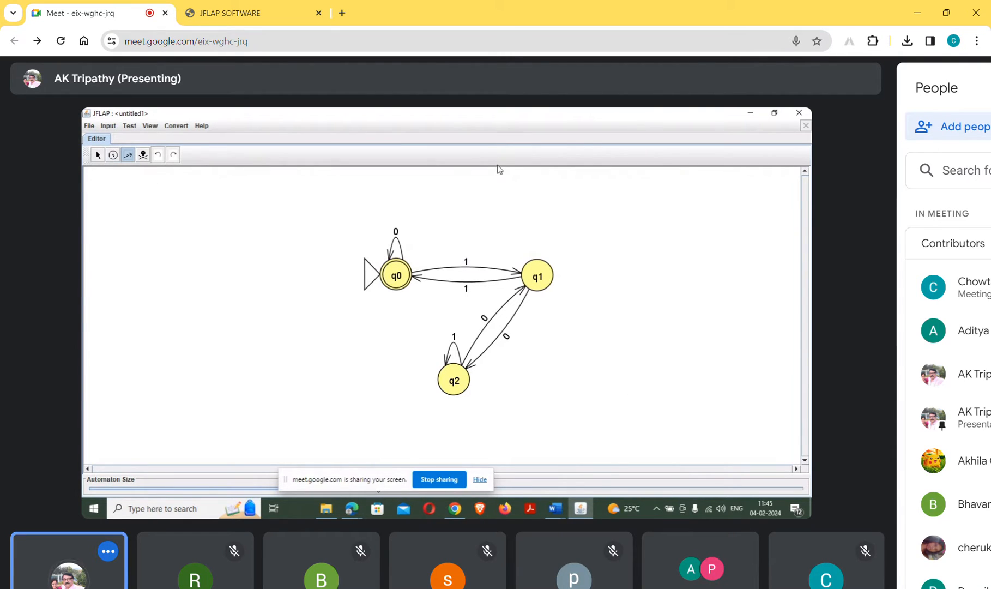
Close the current automaton in JFLAP and open a new finite automaton in a maximized editor window
click(799, 113)
click(445, 319)
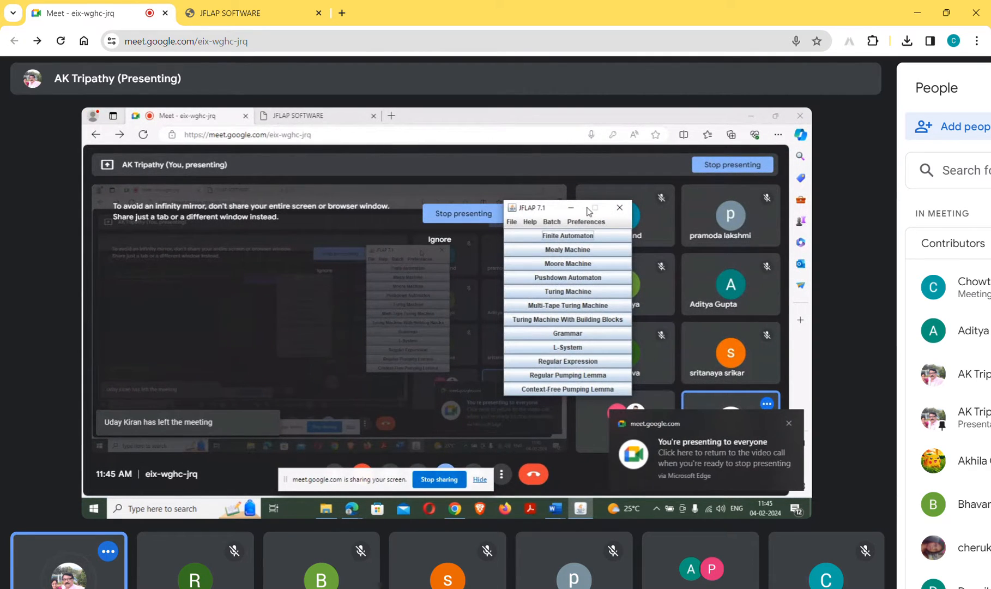
click(788, 423)
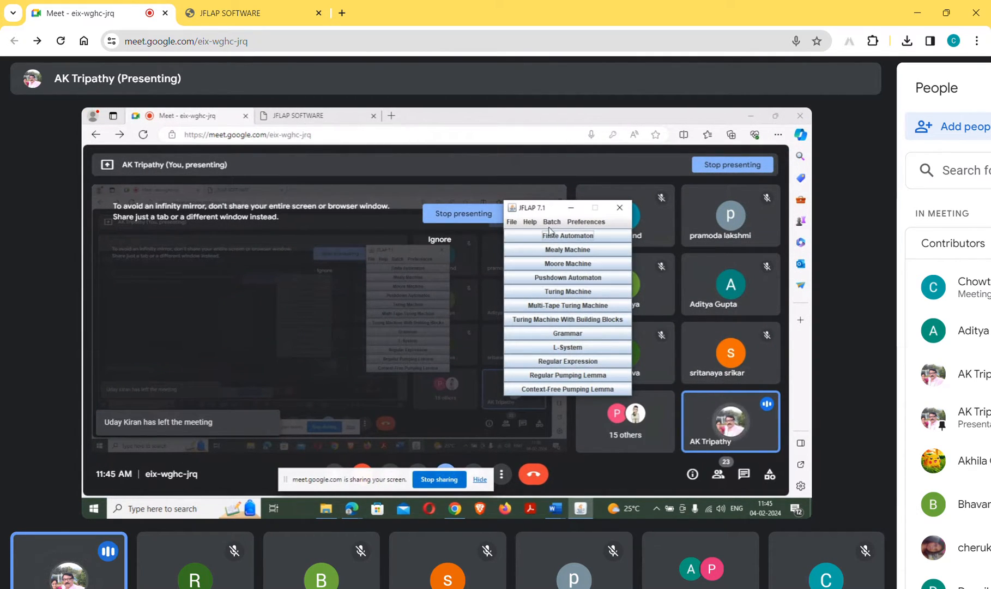
click(581, 238)
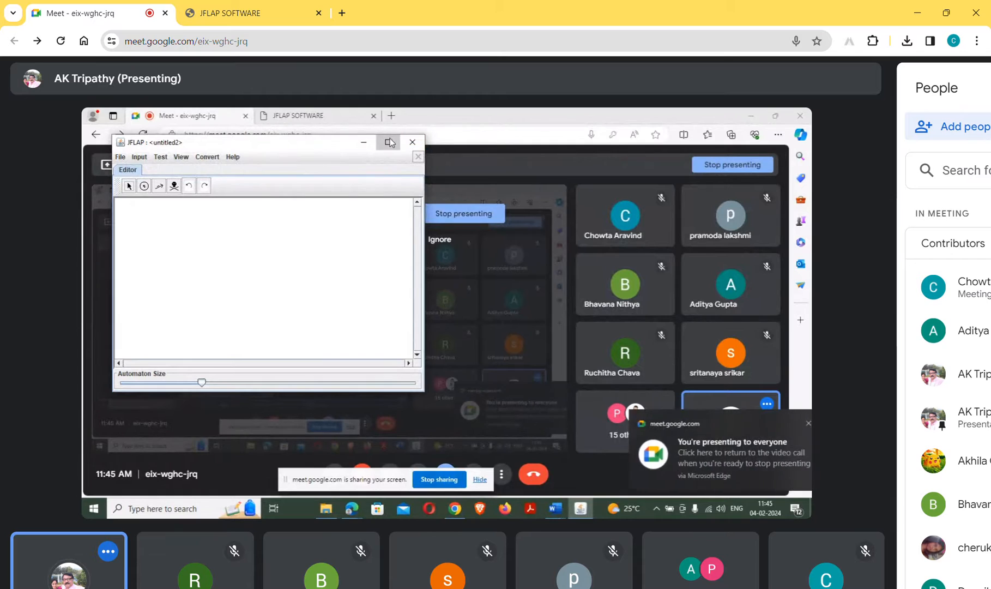
click(389, 142)
click(789, 424)
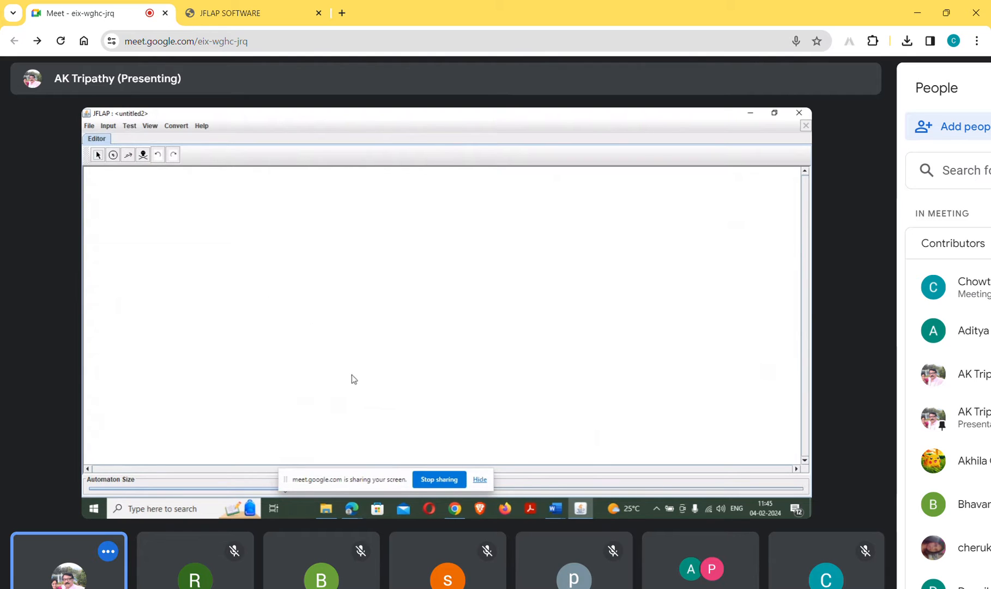
Switch to Document7 in Word and add the heading "NFA" on a new page after the remainder table
mouse_move(556, 508)
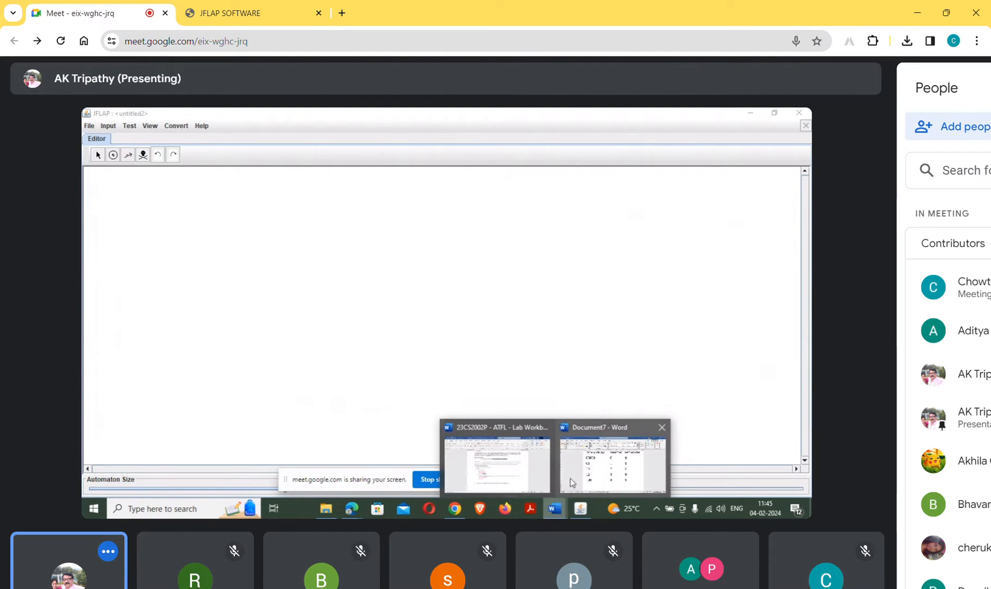
click(605, 463)
click(554, 425)
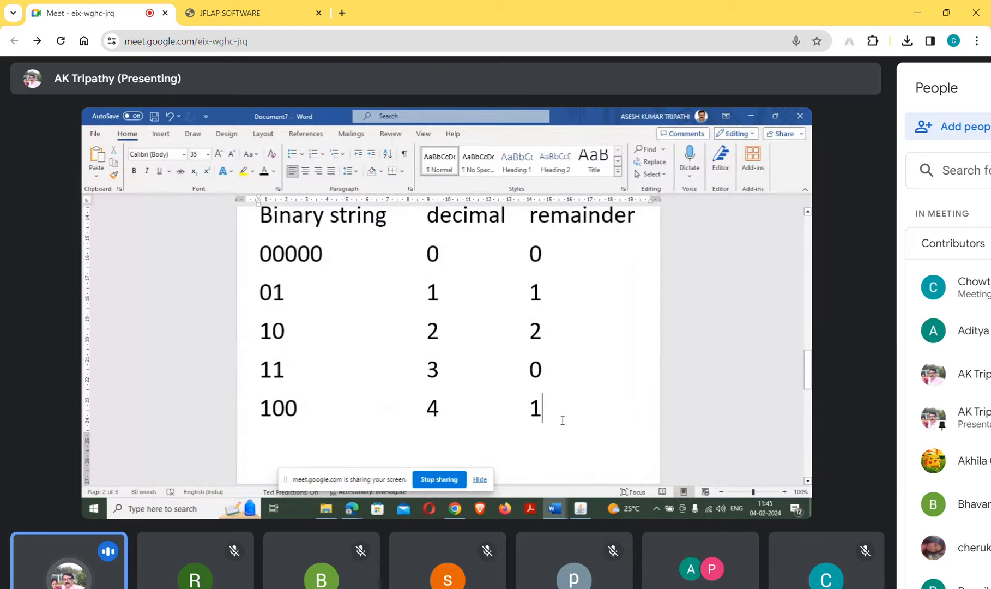
key(ctrl+Return)
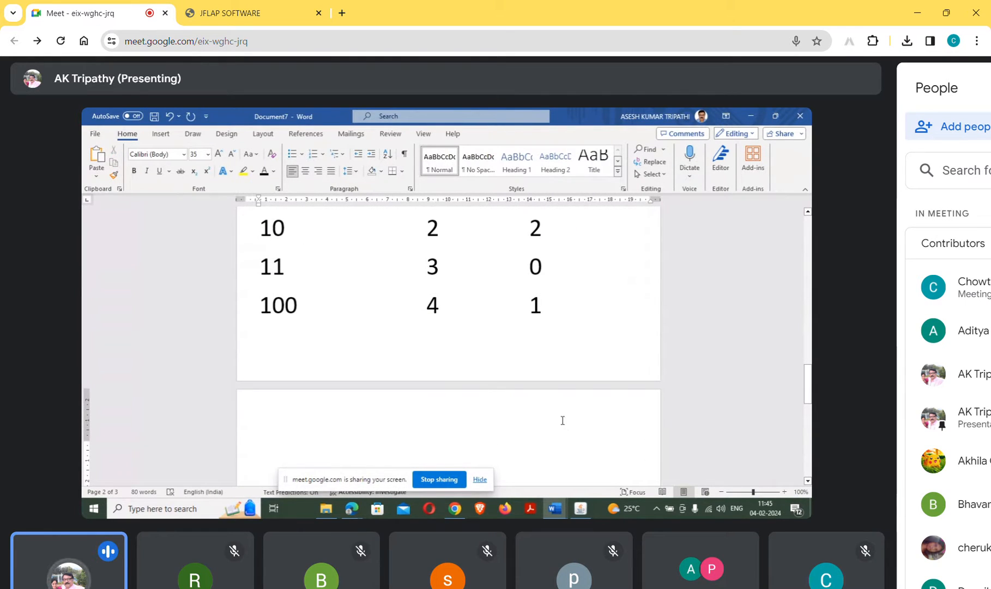
text(NFA)
key(Return)
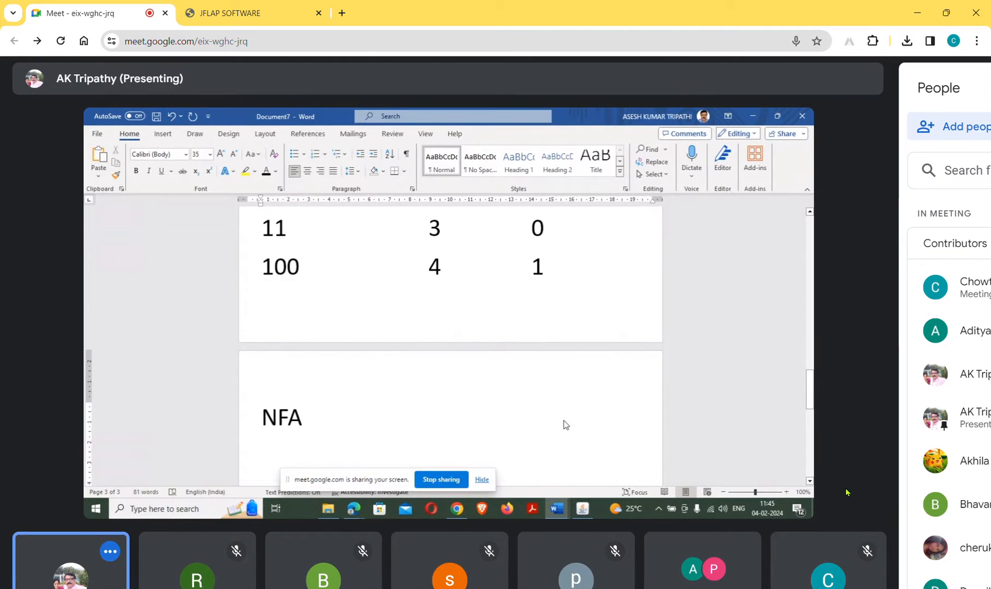
Write the task line "Design an NFA for the language" below the NFA heading
text(D)
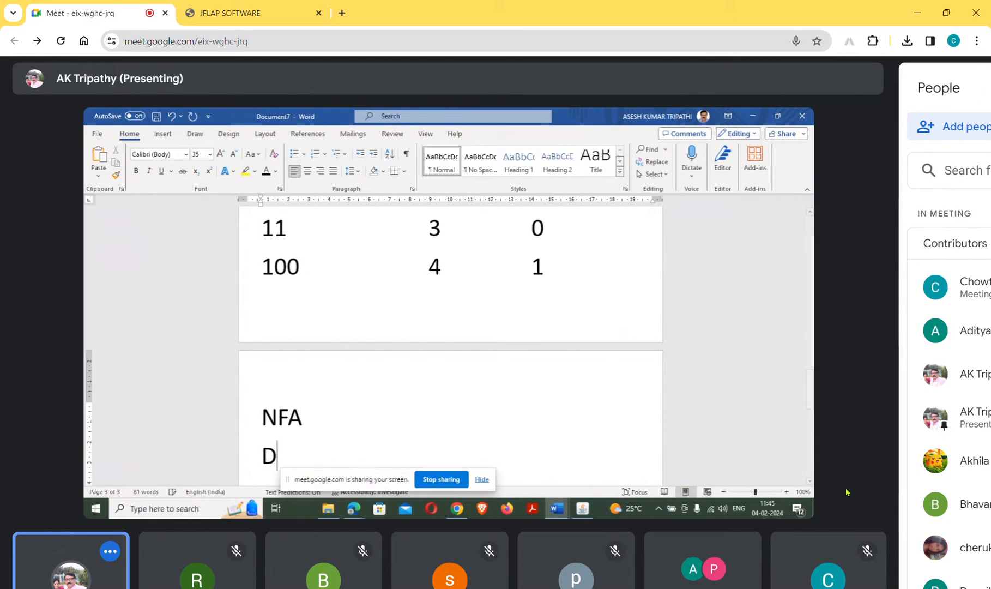
text(esign an )
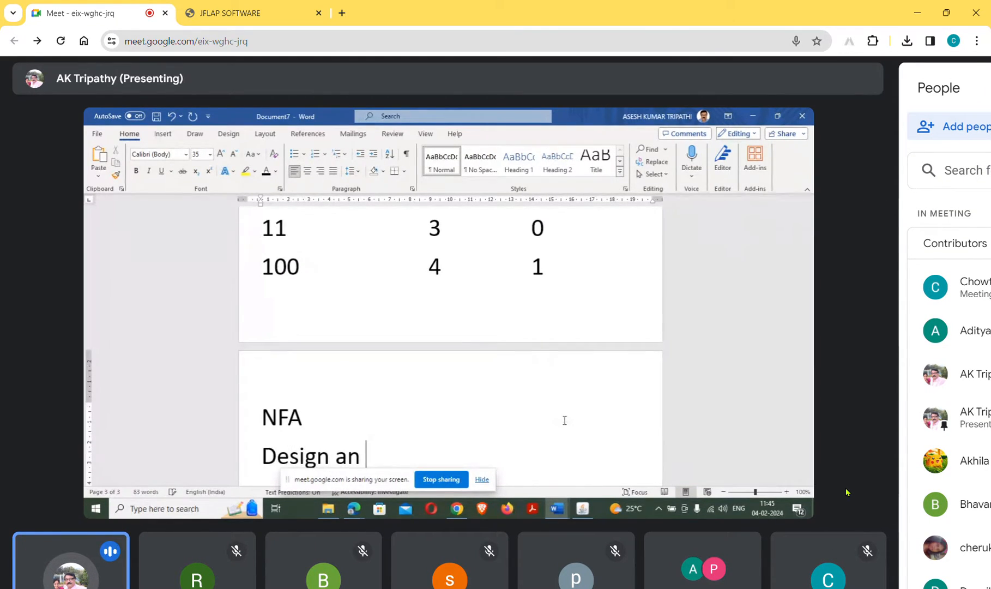
text(NFA fore)
key(BackSpace)
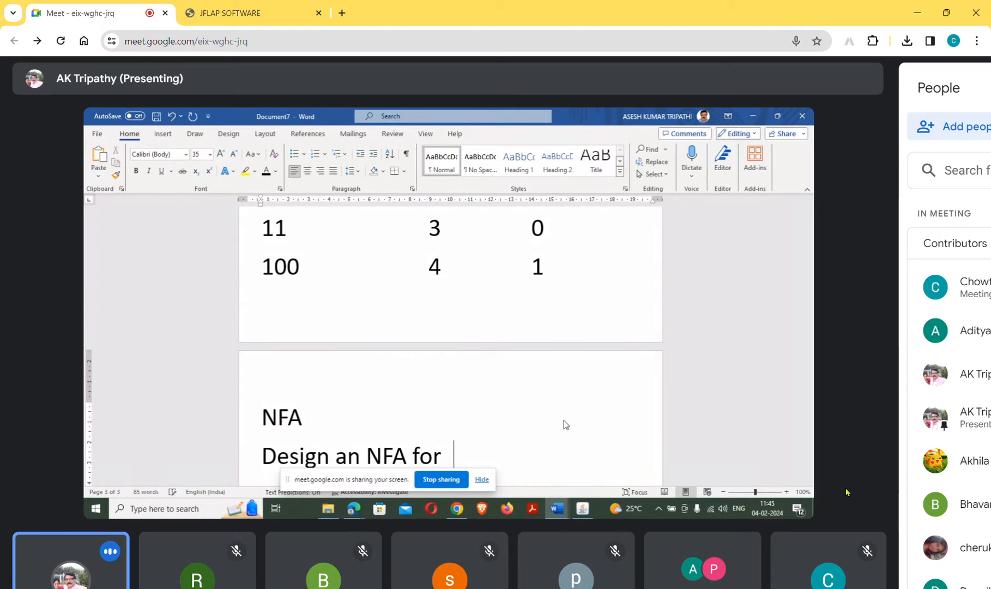
key(BackSpace)
key(BackSpace)
text(the language)
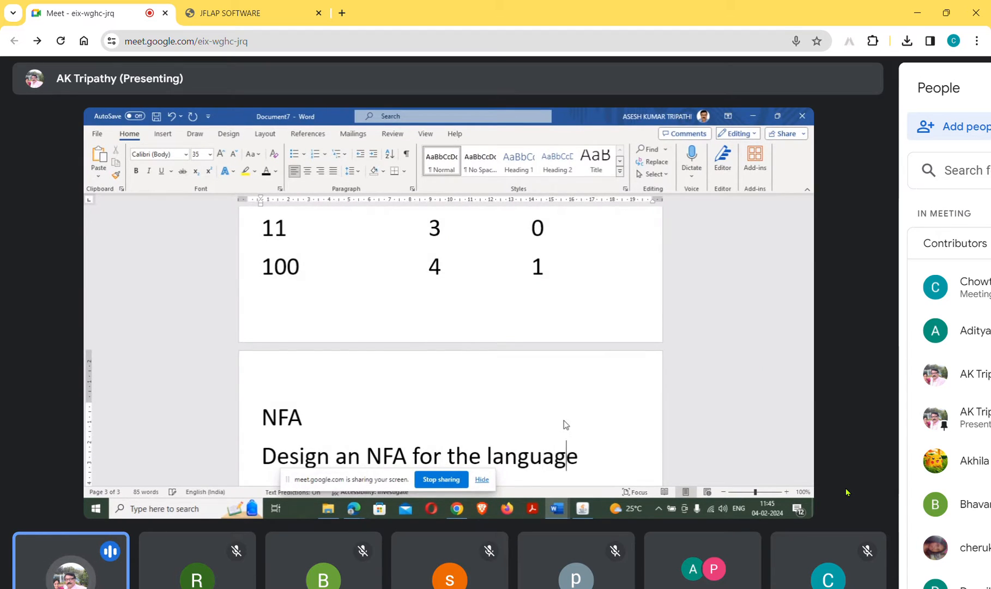
Write the language definition "L={w | 3rd last symbol of w is a 1}" on a new line below the NFA task line
key(Return)
text(L=)
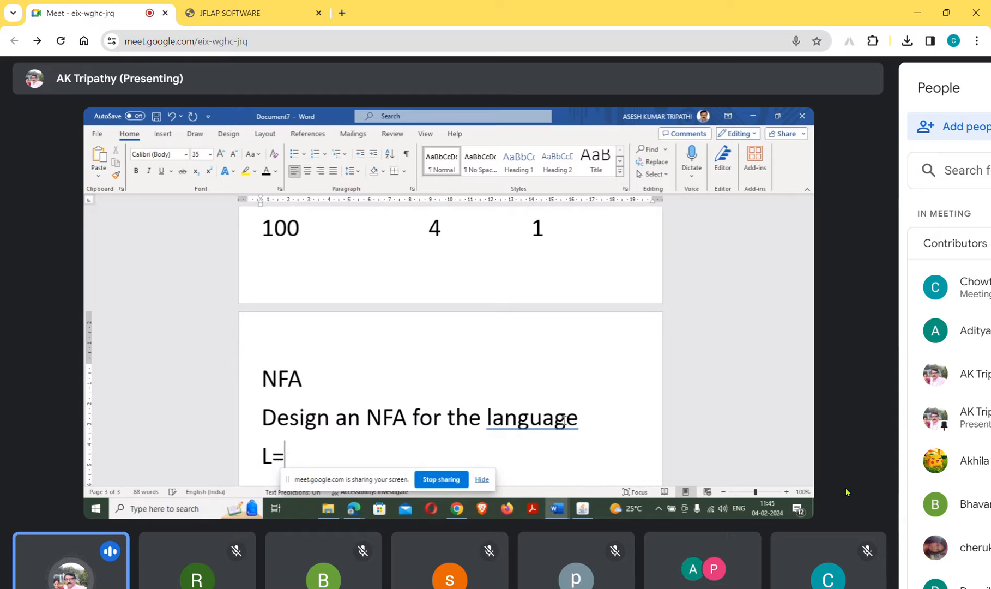
text({w | )
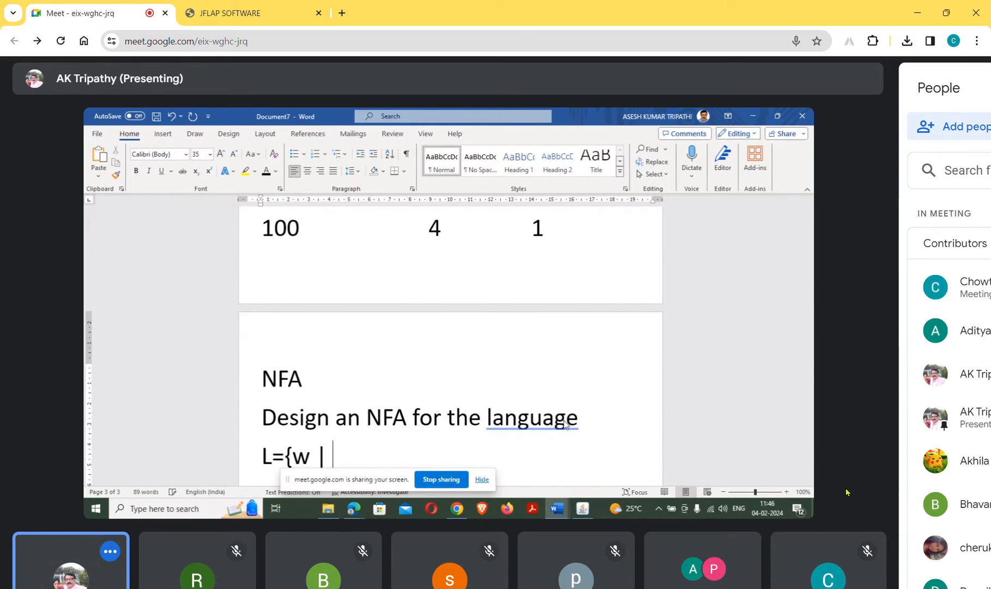
text(3rd)
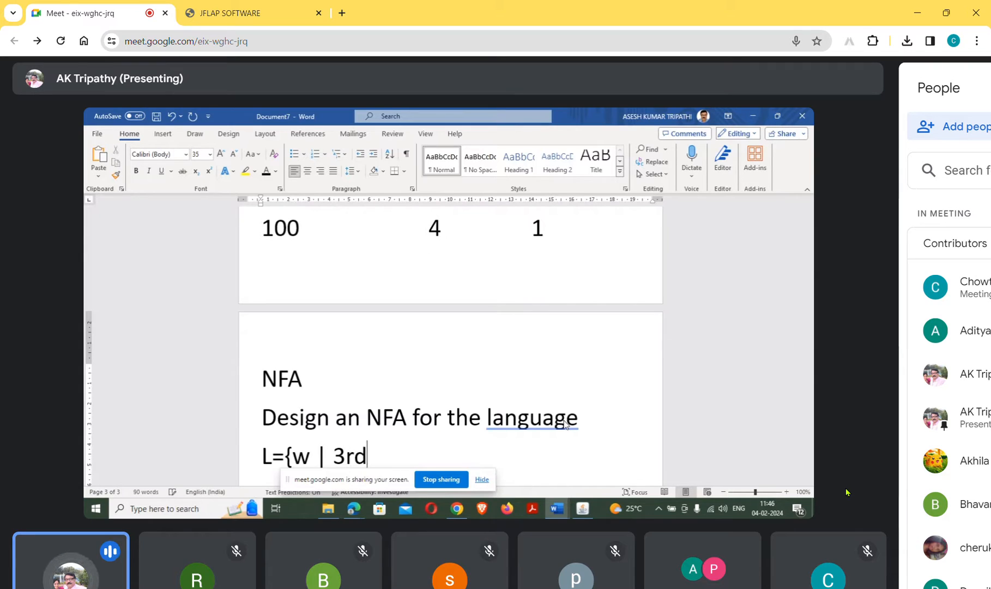
text( last symbo)
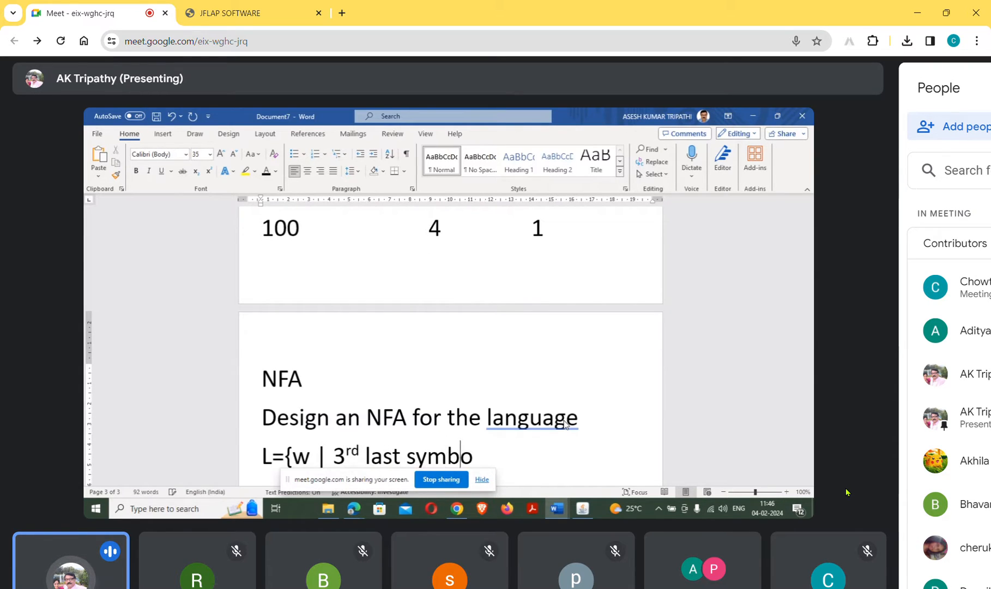
text(l of )
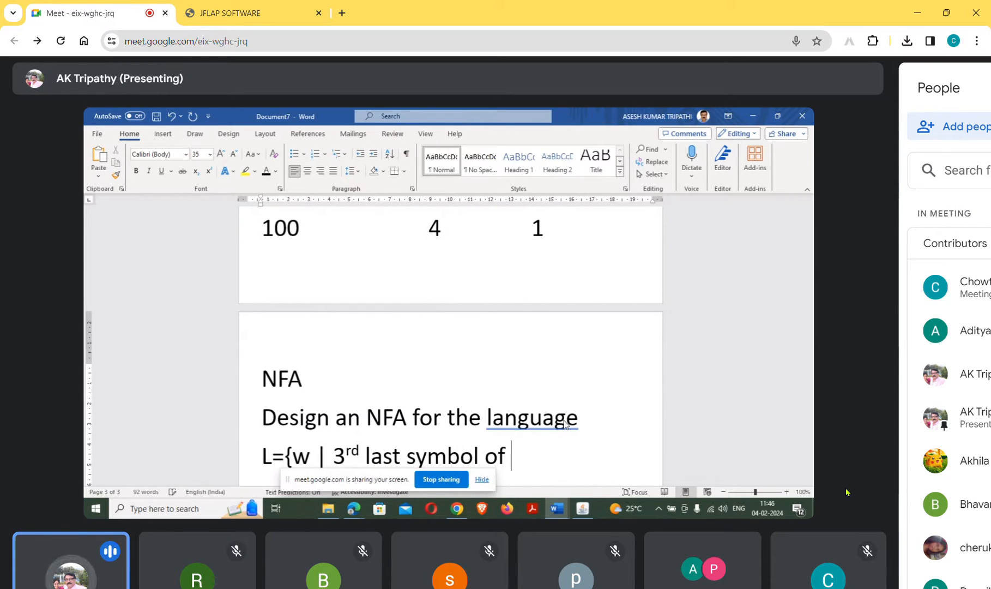
text(w is a 1})
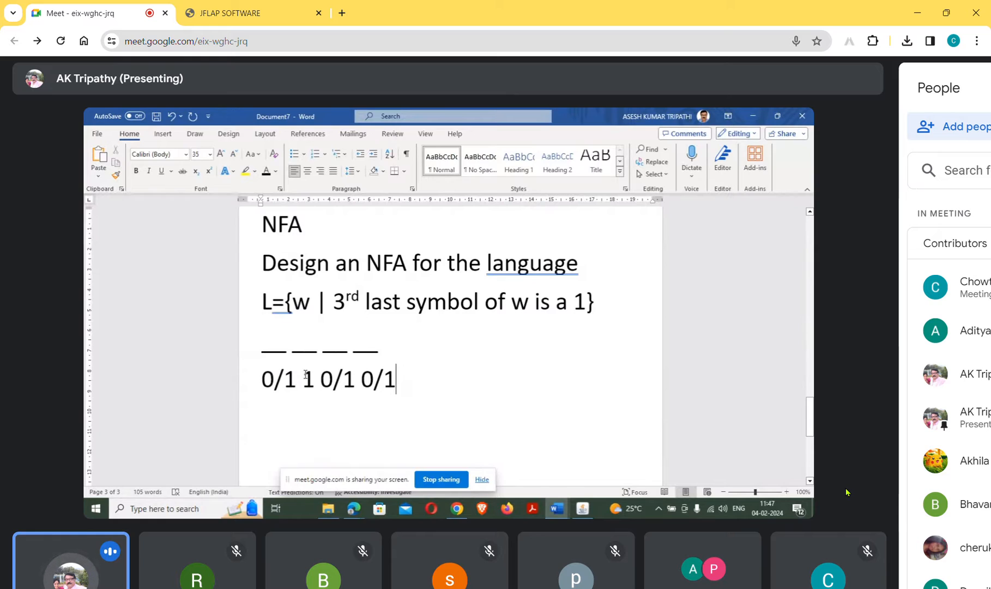
Select the standalone 1 in the "0/1 1 0/1 0/1" pattern line and open the font colour choices for it
drag(303, 374, 315, 373)
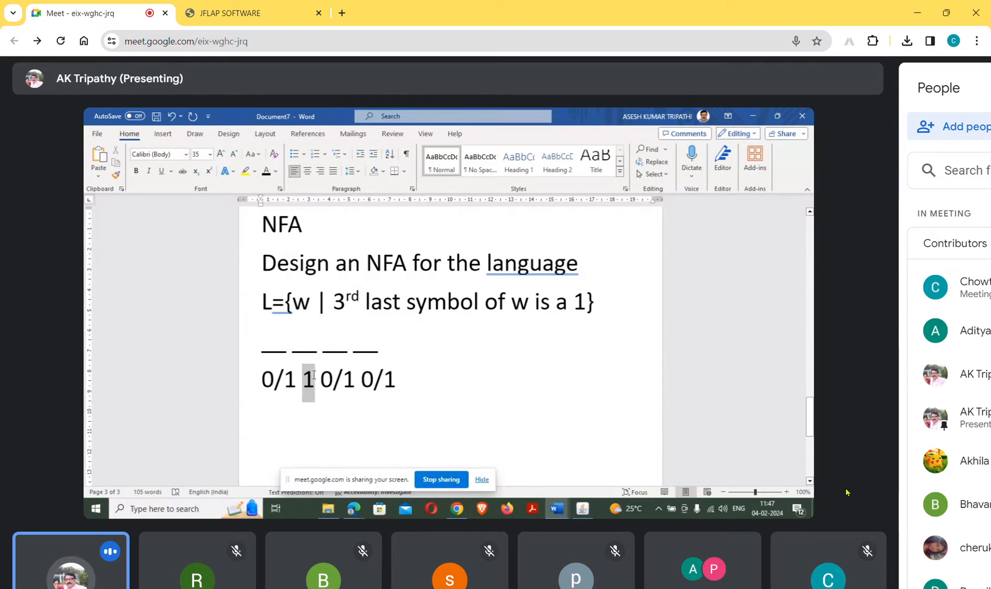
click(276, 172)
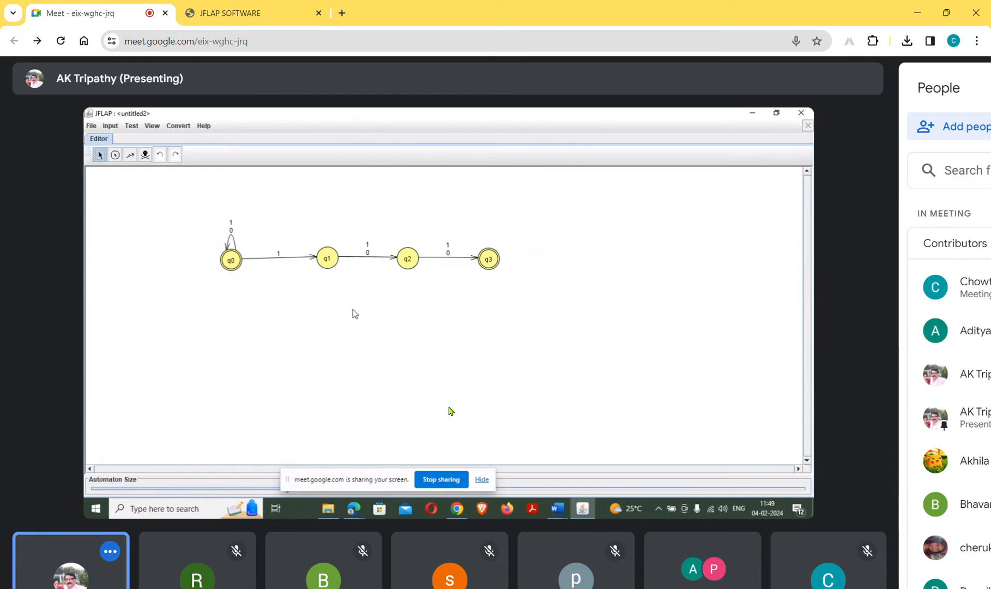
Toggle the Google Meet microphone on and off again
key(ctrl+d)
key(ctrl+d)
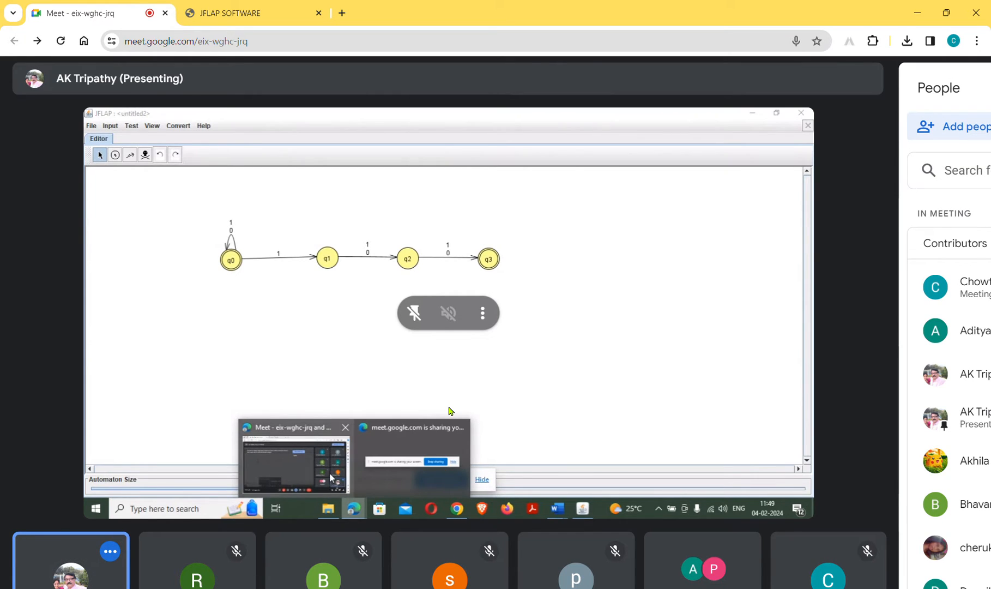
key(ctrl+d)
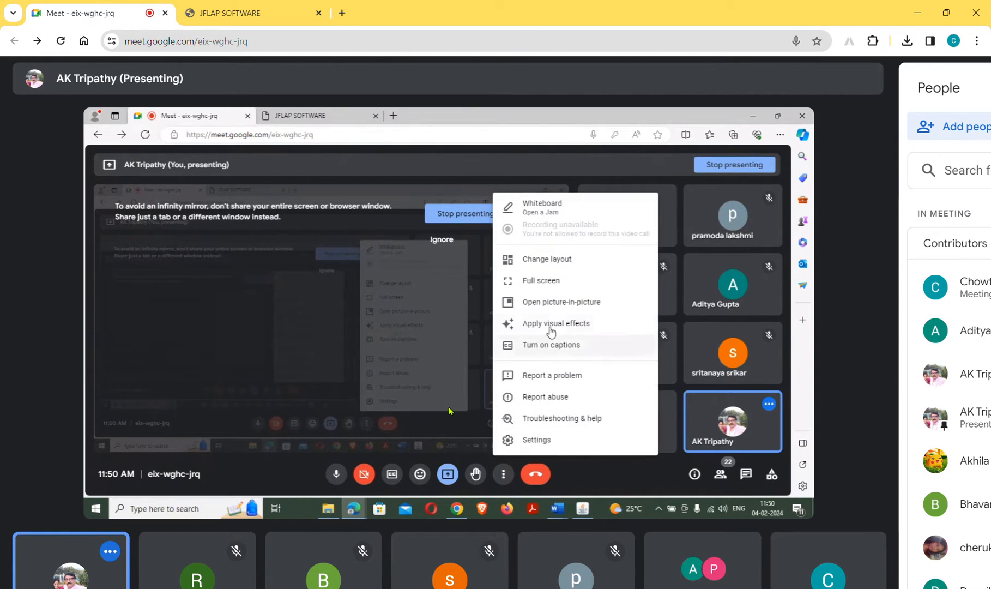
key(ctrl+d)
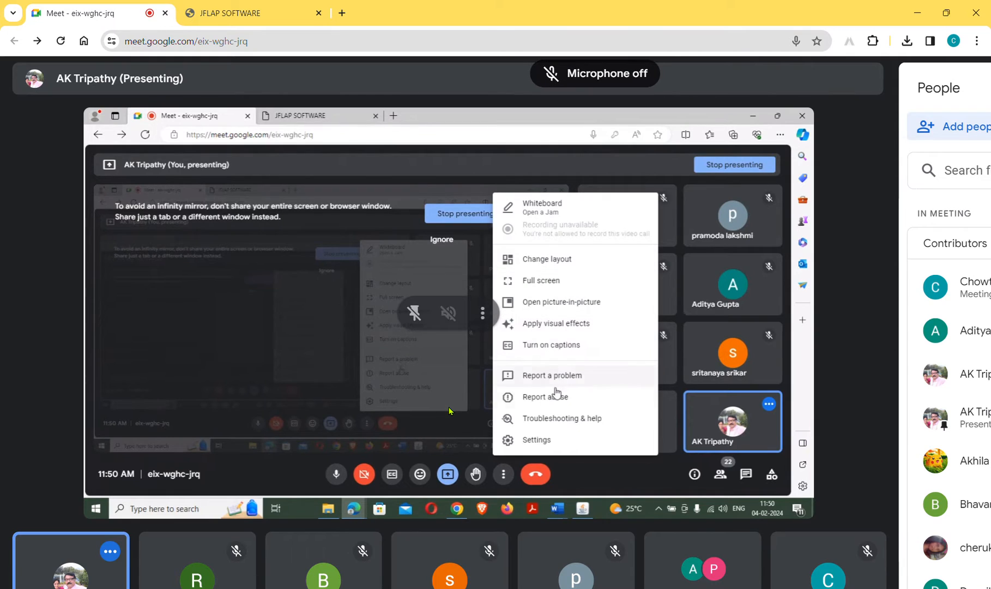
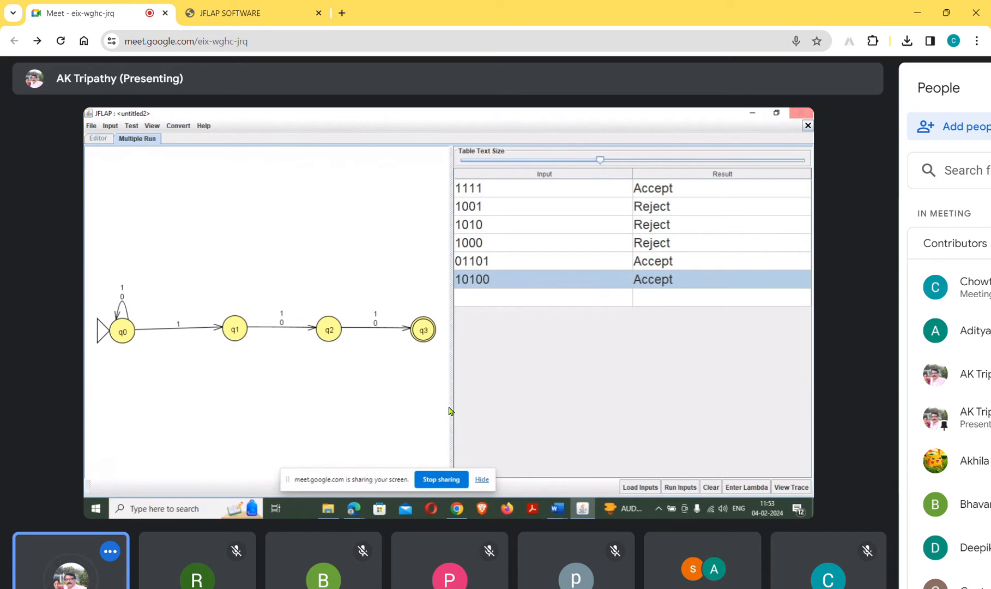
Close the Multiple Run results and return to the NFA in the editor
click(808, 126)
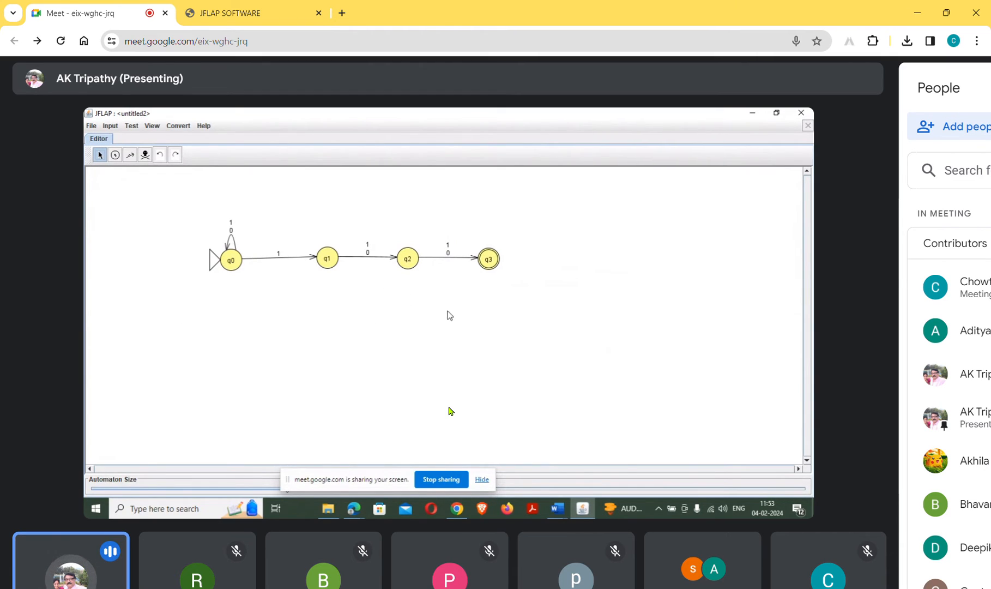
click(177, 125)
click(187, 139)
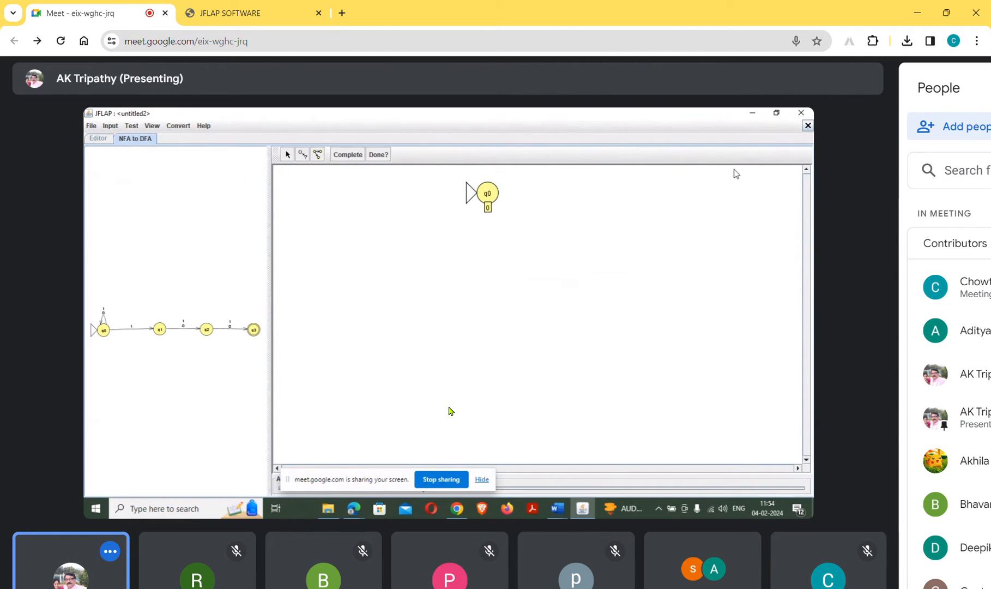
click(807, 126)
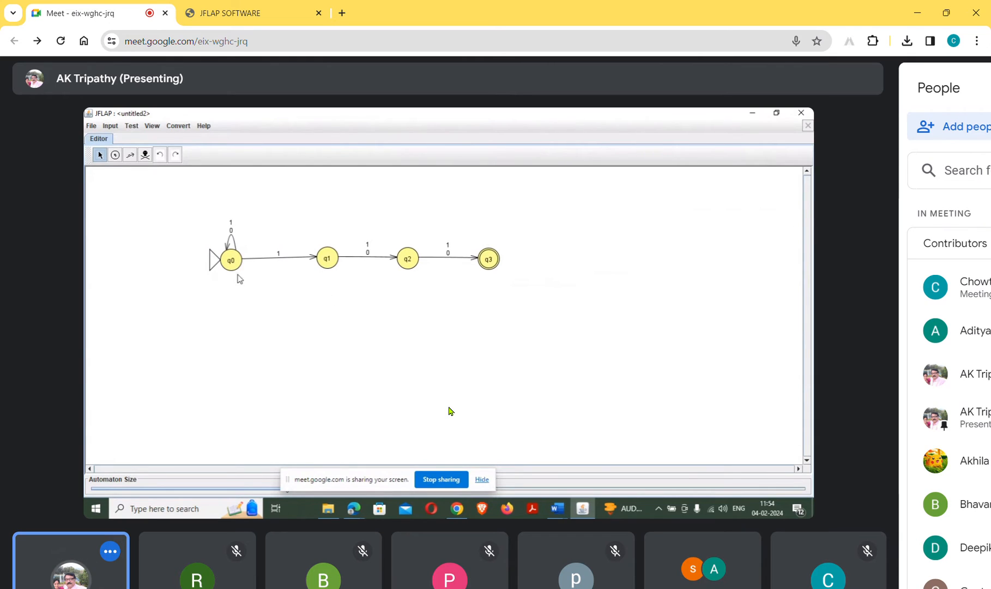
Start converting the NFA to a DFA and expand its start state q0 with the State Expander
click(179, 127)
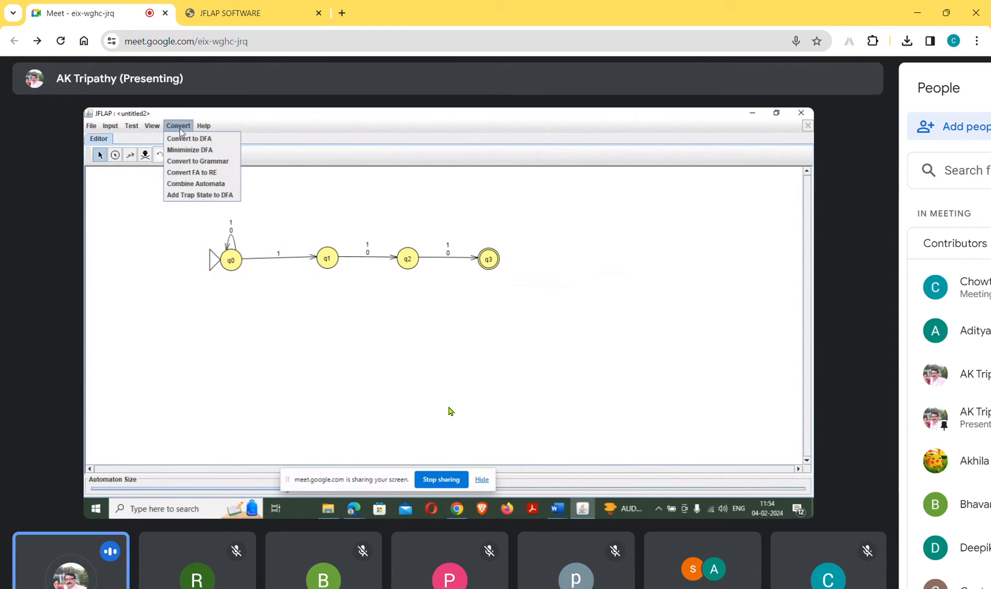
click(217, 141)
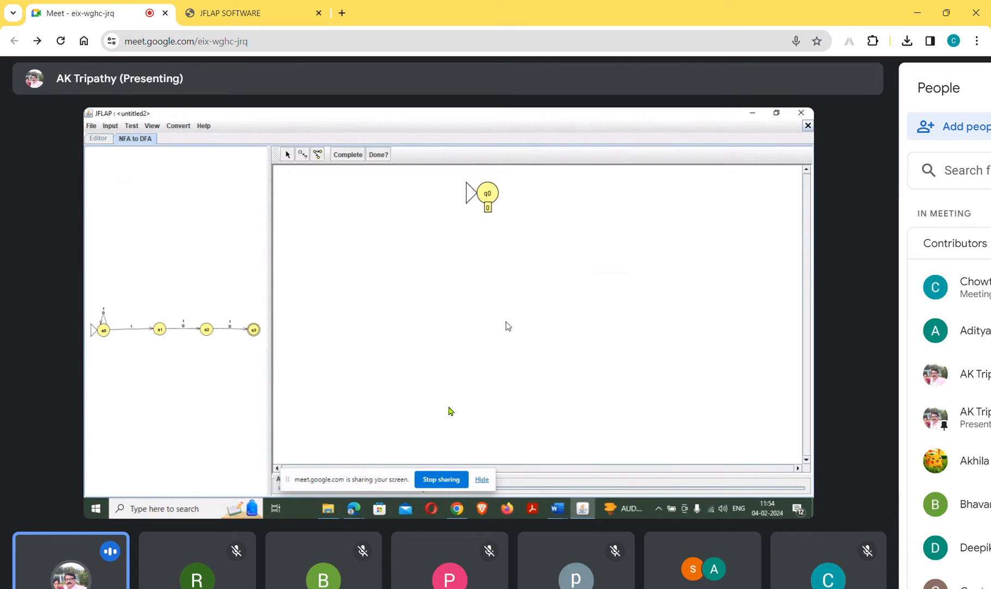
click(318, 155)
click(486, 194)
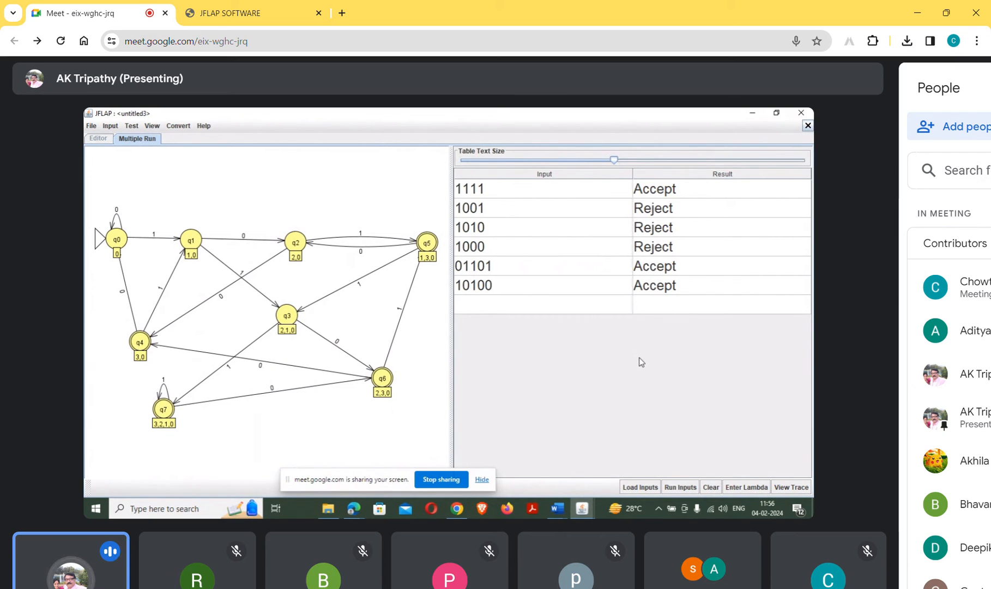
scroll(859, 531, right, 3)
scroll(857, 531, left, 3)
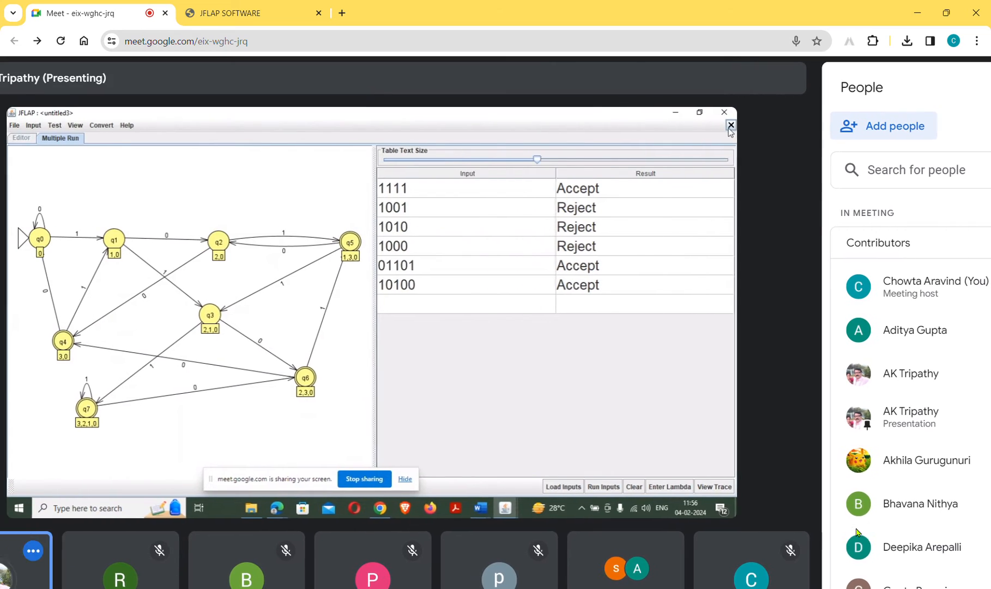
scroll(766, 497, down, 1)
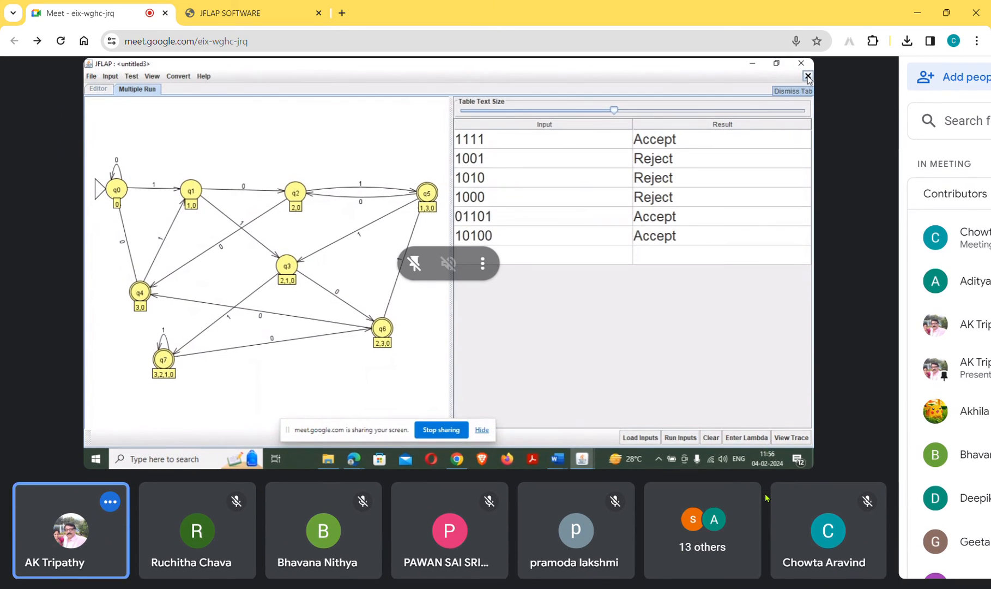
scroll(765, 495, up, 1)
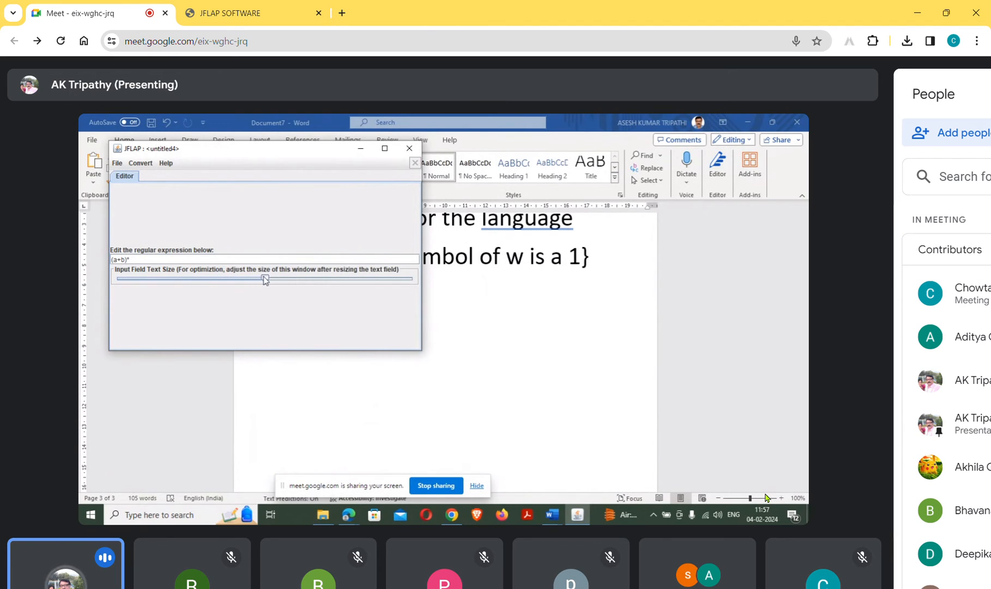
Adjust the input text size of the regular expression field containing (a+b)*, enlarging it first and reducing it again
drag(265, 279, 293, 279)
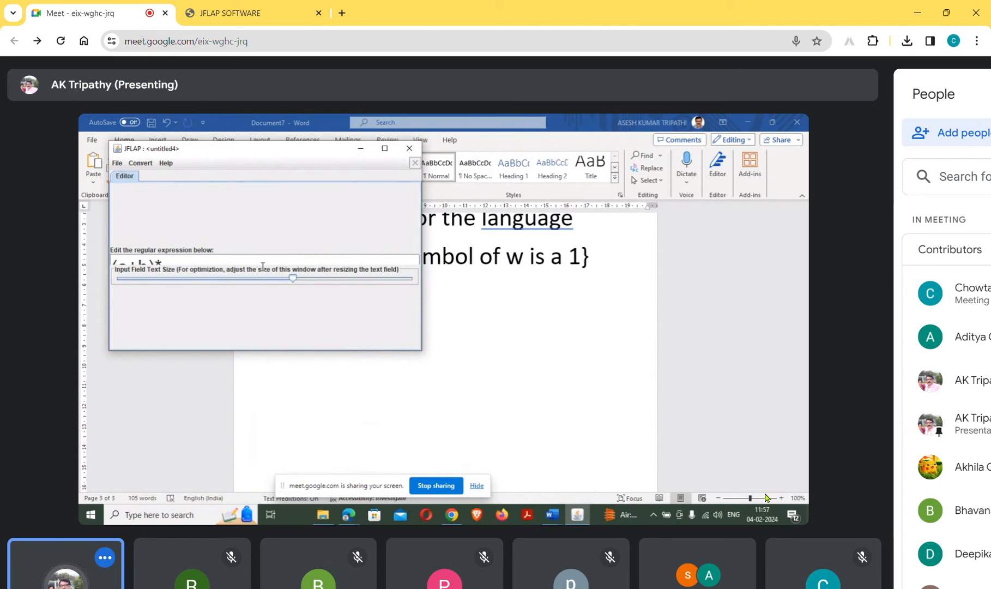
drag(294, 283, 183, 289)
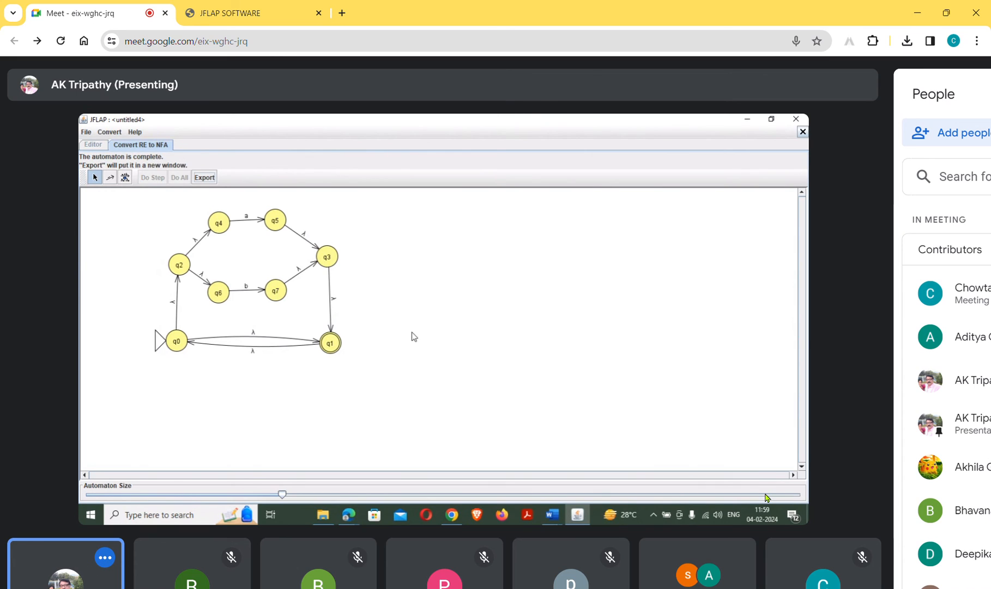
Export the completed (a+b)* NFA to its own maximized window and convert it to a complete DFA
click(212, 178)
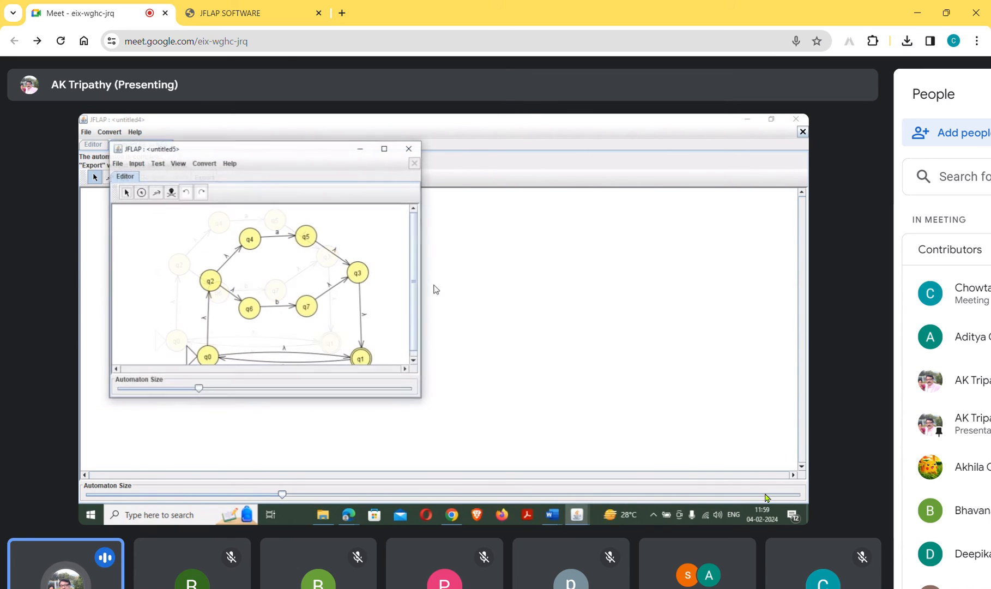
click(385, 148)
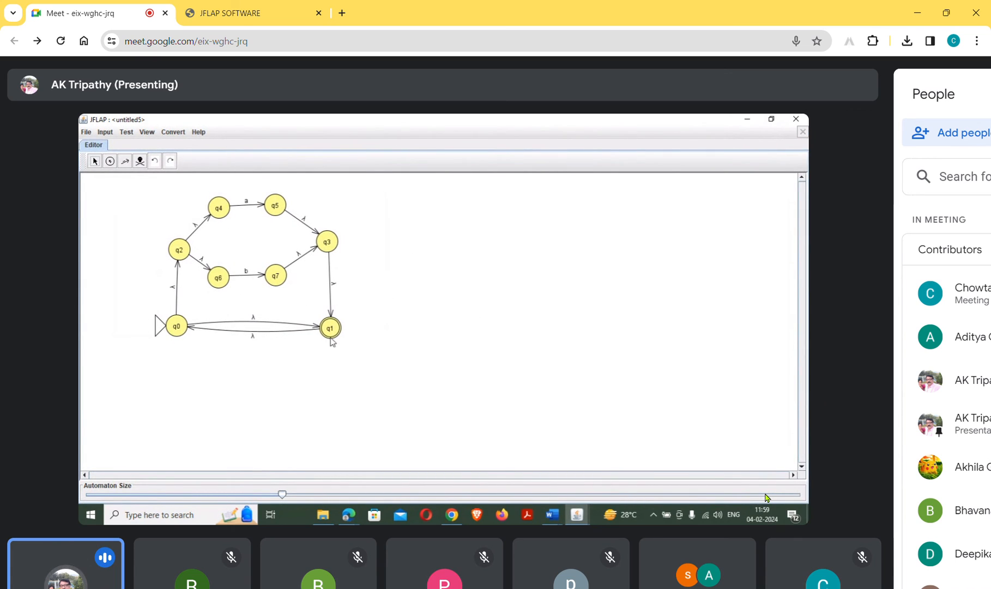
click(173, 132)
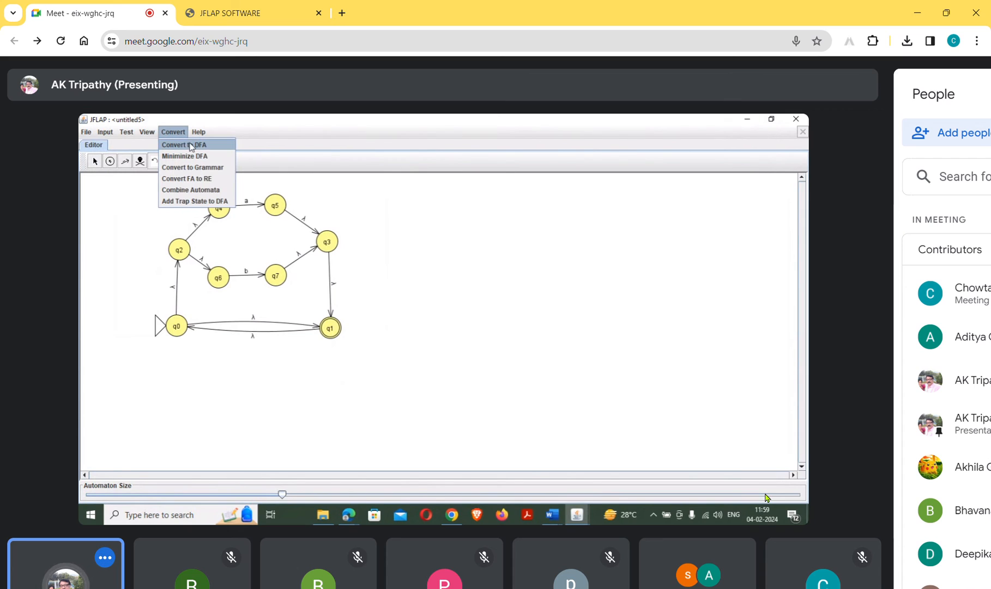
click(193, 146)
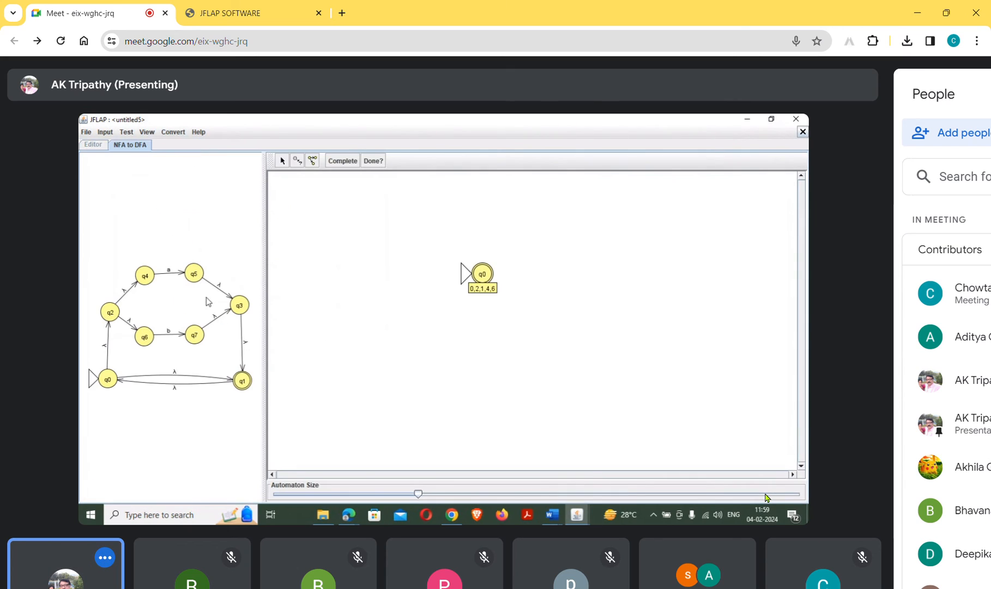
click(342, 161)
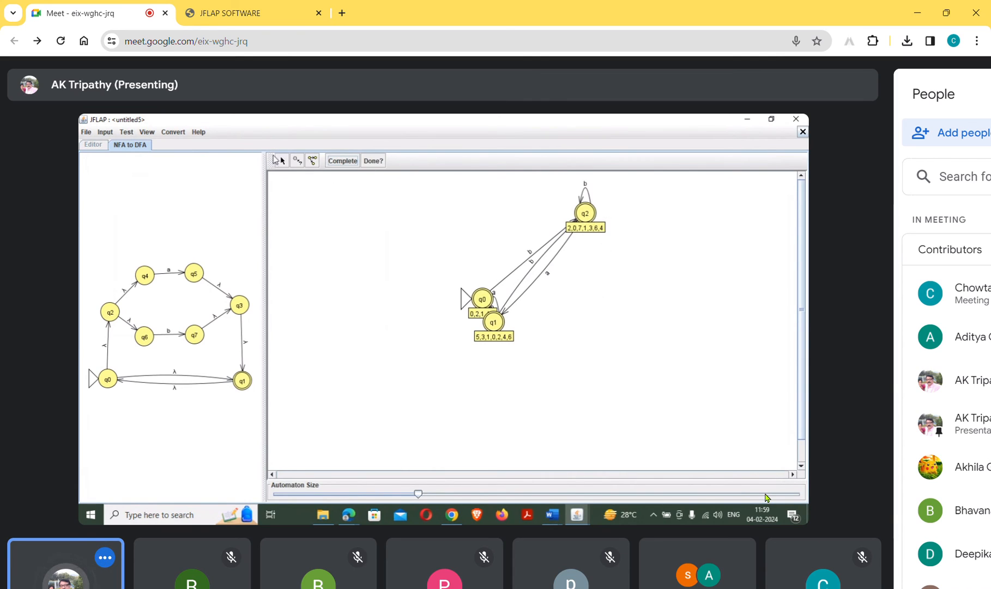
Spread the DFA states into a triangle, with q0 and q2 level at opposite sides and q1 below between them
drag(585, 213, 625, 299)
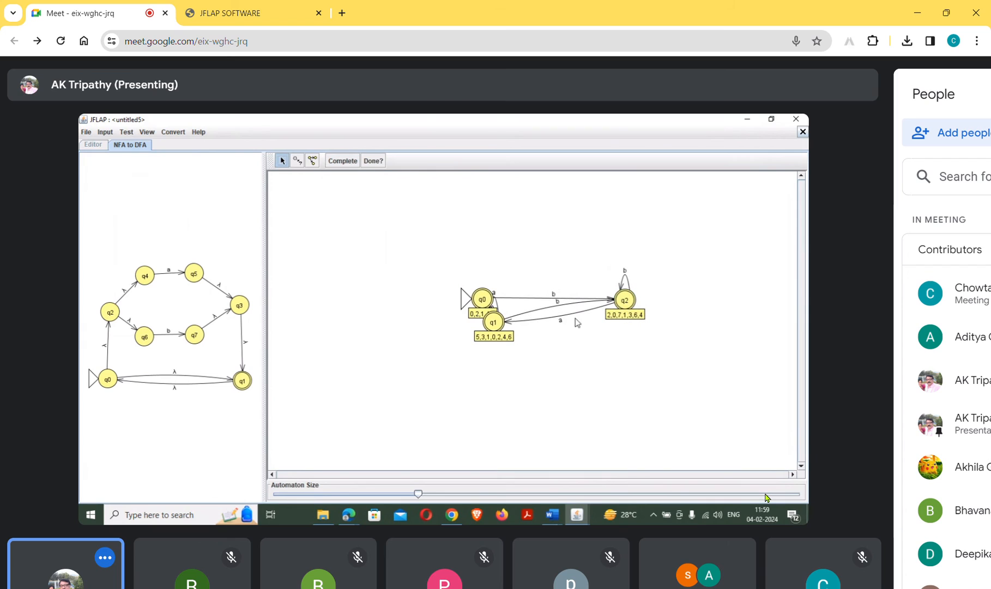
drag(494, 324, 536, 381)
drag(483, 298, 459, 302)
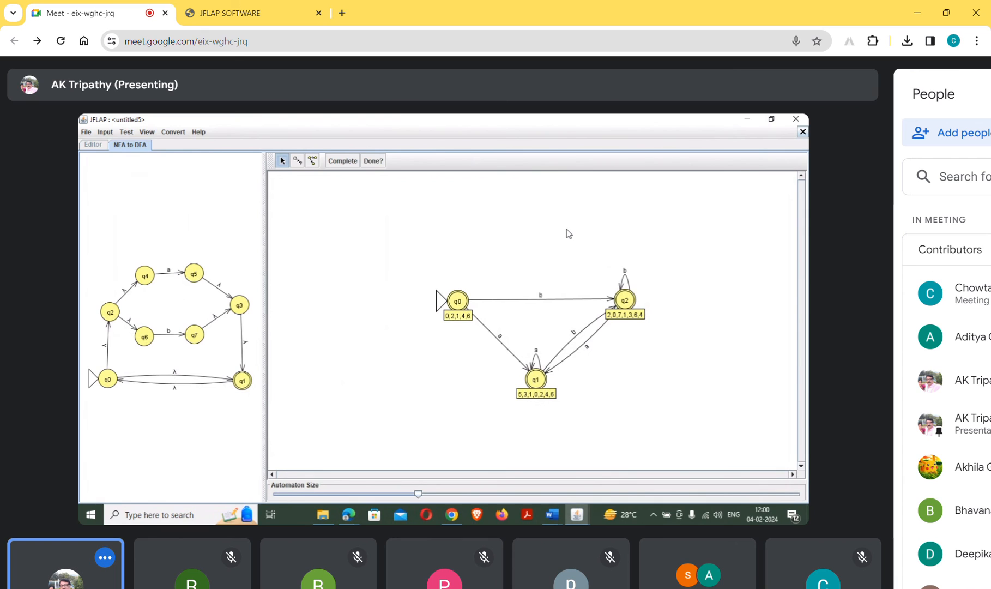
Finish the DFA conversion and place the resulting automaton in a new, maximized editor window
click(373, 160)
click(443, 344)
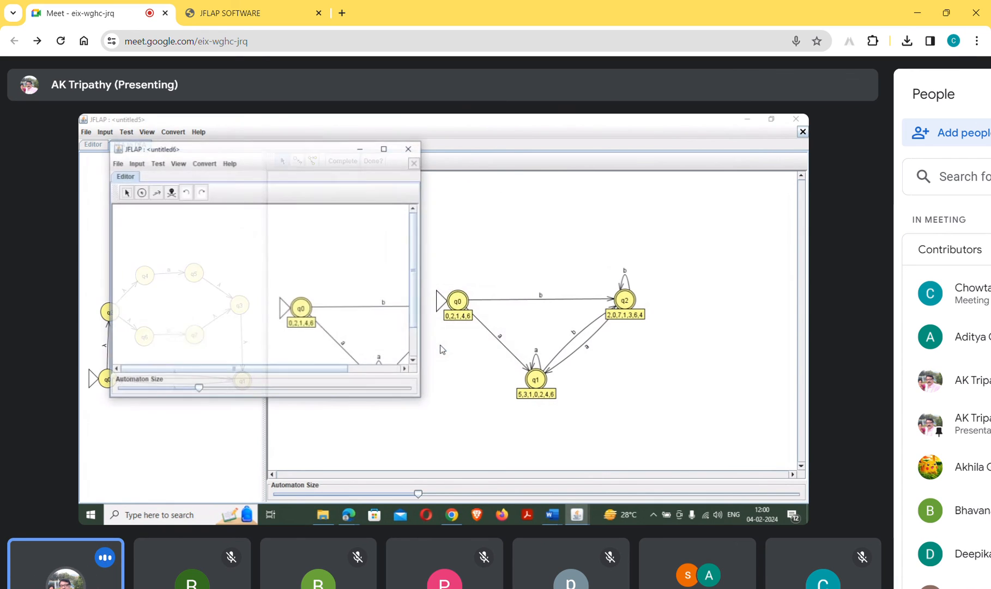
click(384, 148)
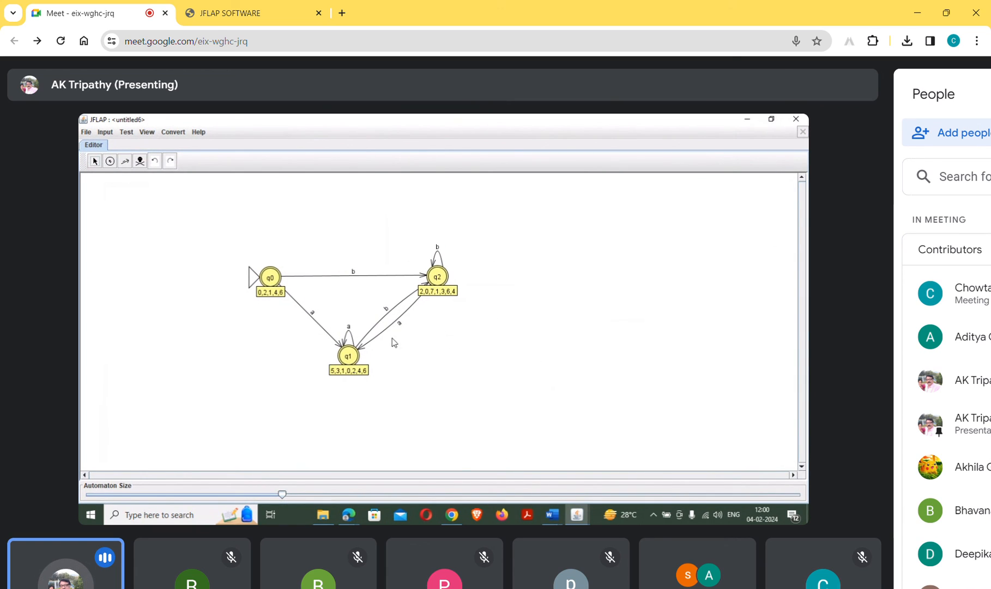
Start converting the DFA to a regular expression and add a new single final state q3 just below q0
click(179, 132)
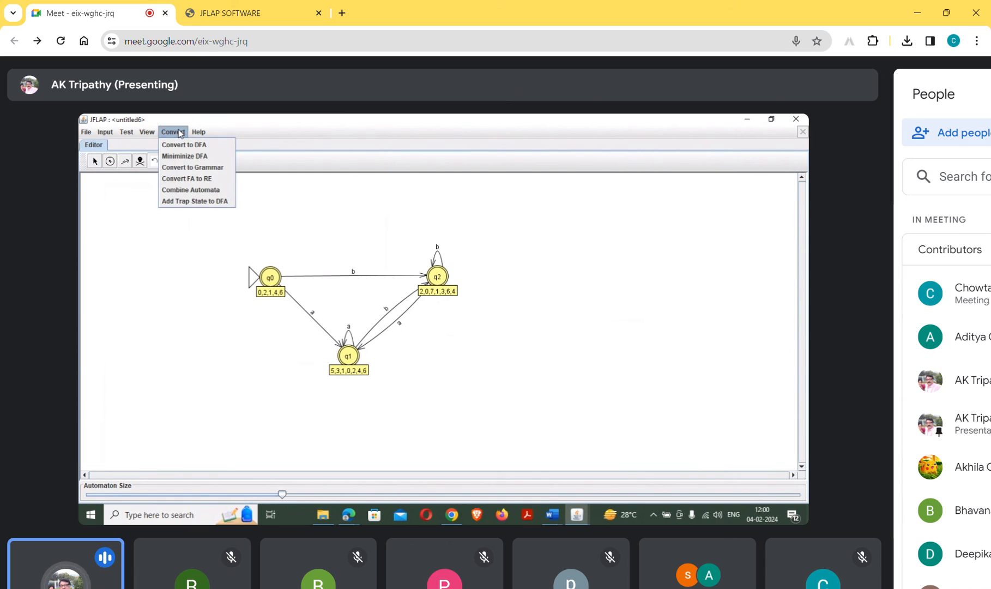
click(211, 178)
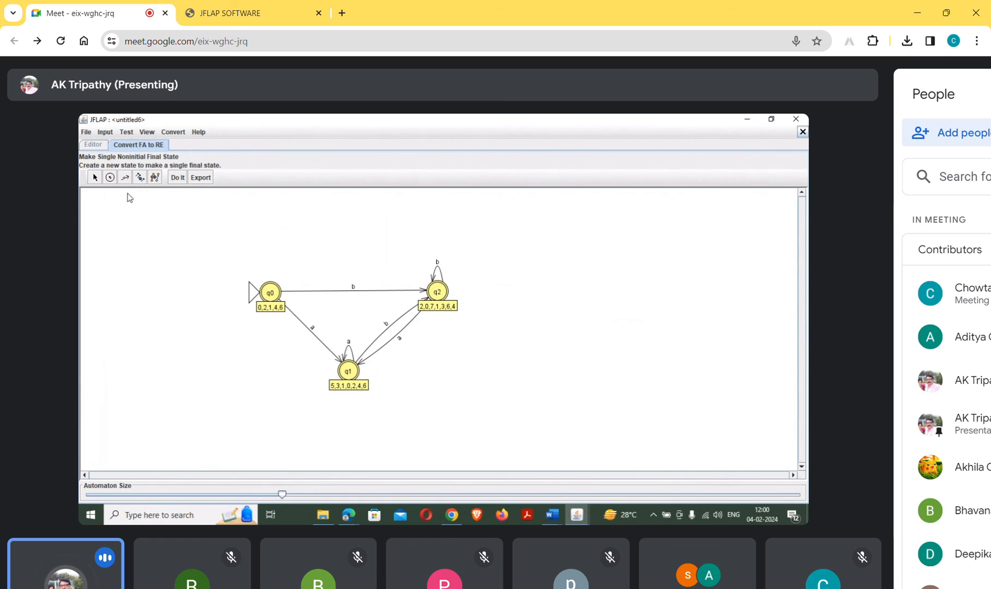
click(111, 178)
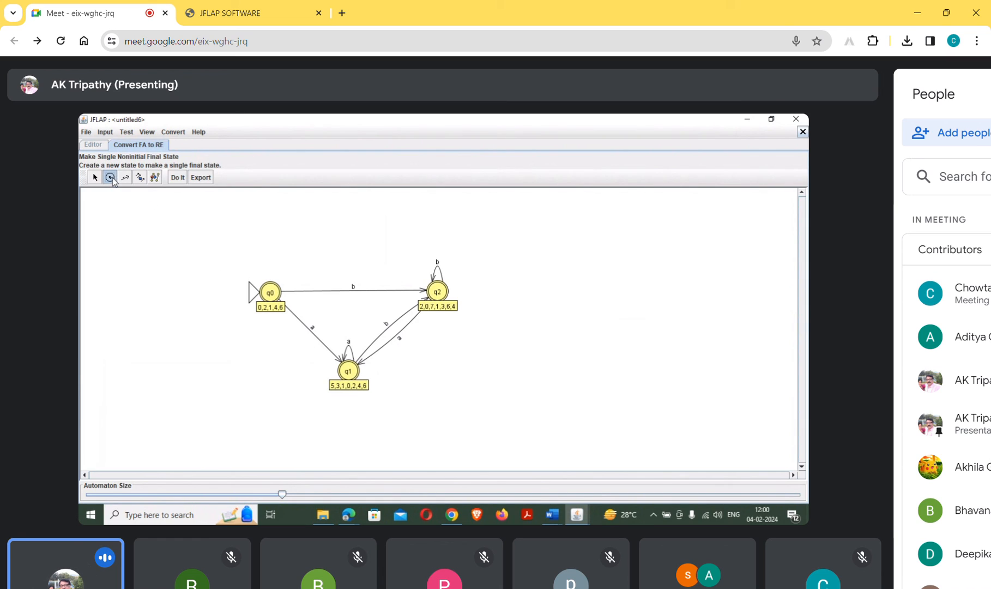
click(254, 334)
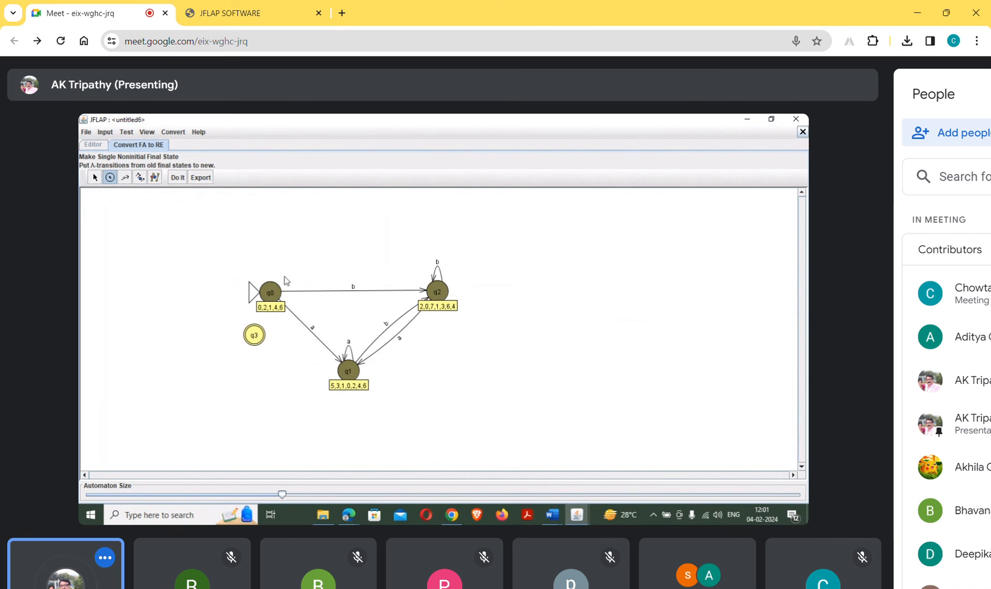
Add λ-transitions from the old final states q0, q1 and q2 to q3, moving q3 lower, level with q1
click(125, 177)
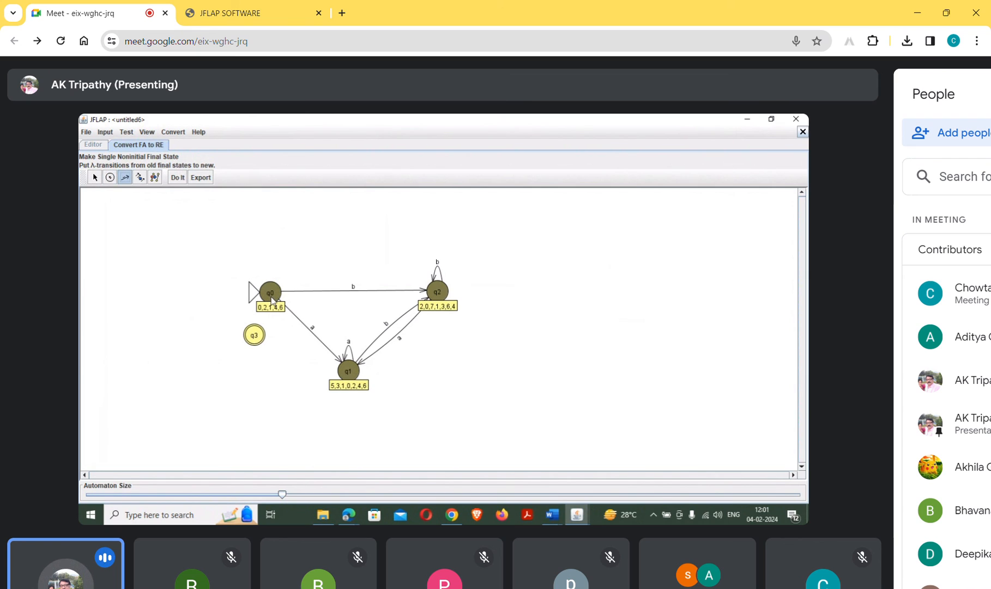
drag(272, 300, 255, 334)
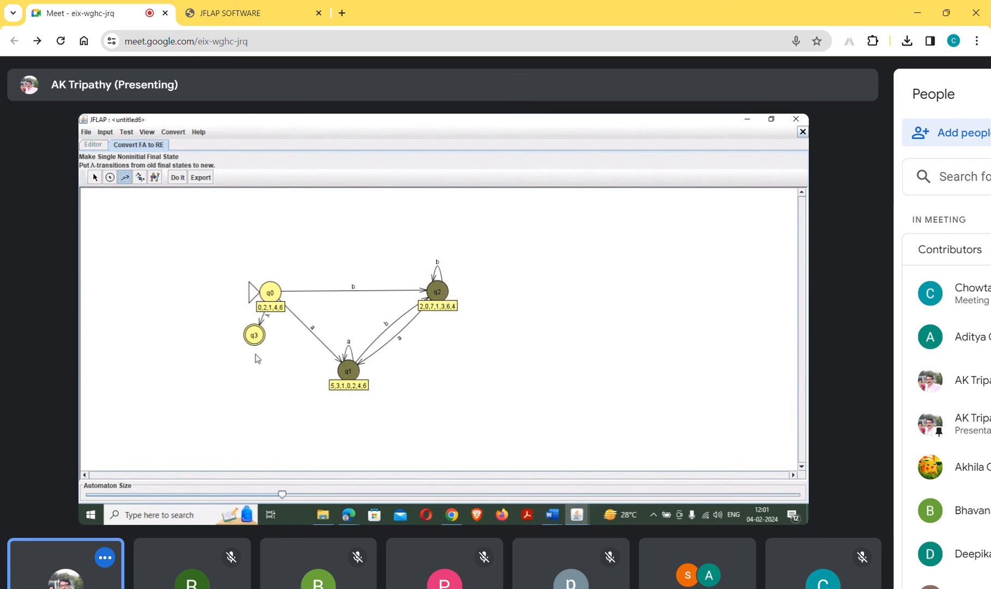
click(94, 178)
drag(258, 339, 250, 374)
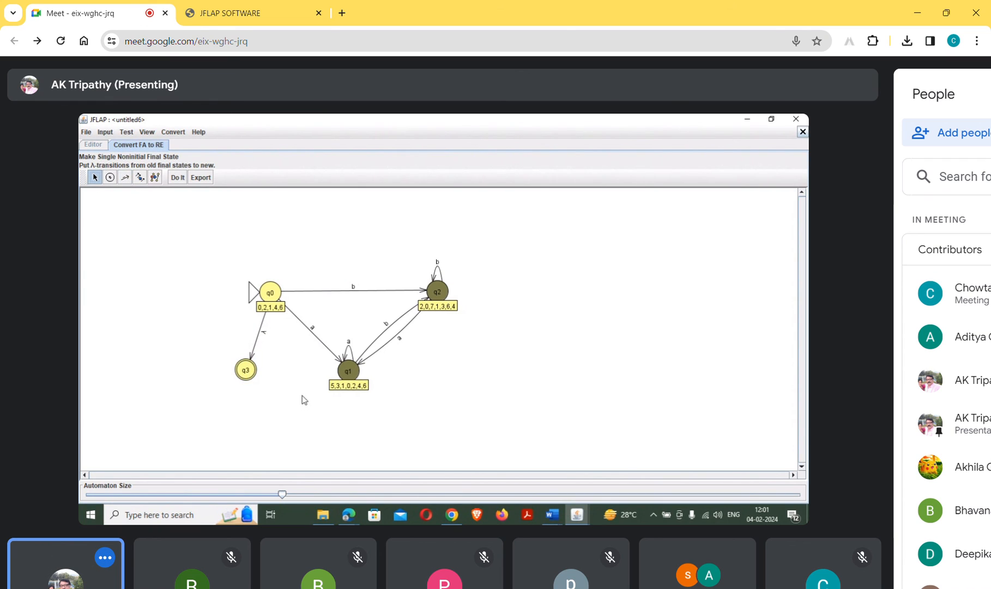
click(125, 177)
drag(347, 376, 246, 375)
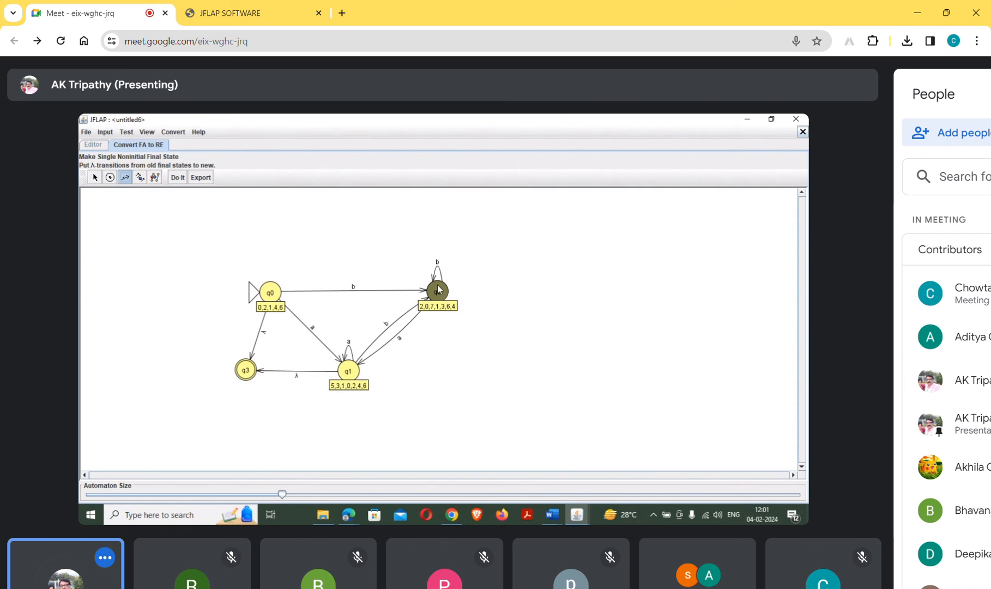
drag(438, 289, 247, 370)
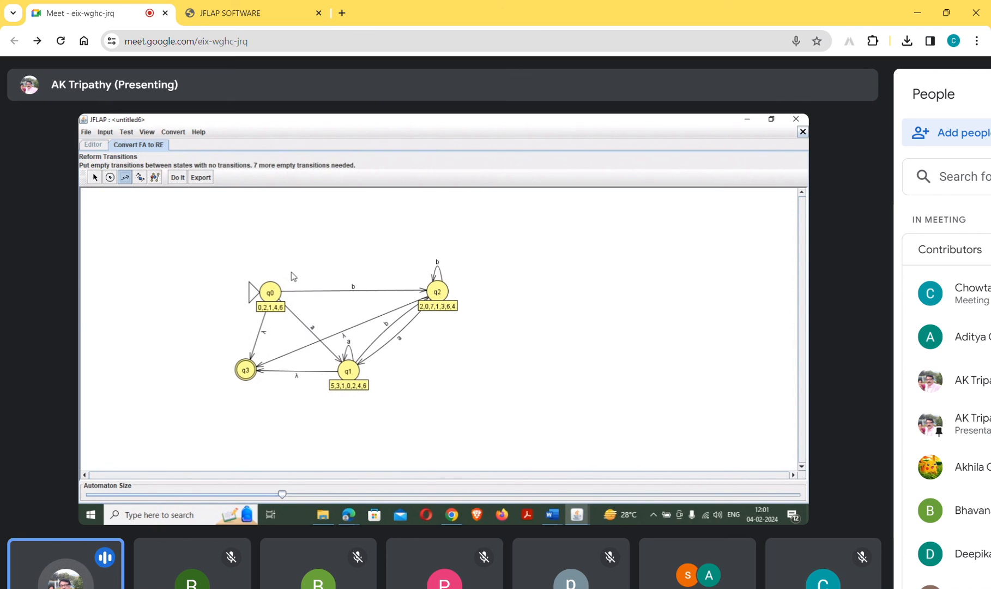
Add the missing empty transitions: loops on q0 and q3, q2 and q1 to q0, and q3 to q2, q0 and q1
click(270, 293)
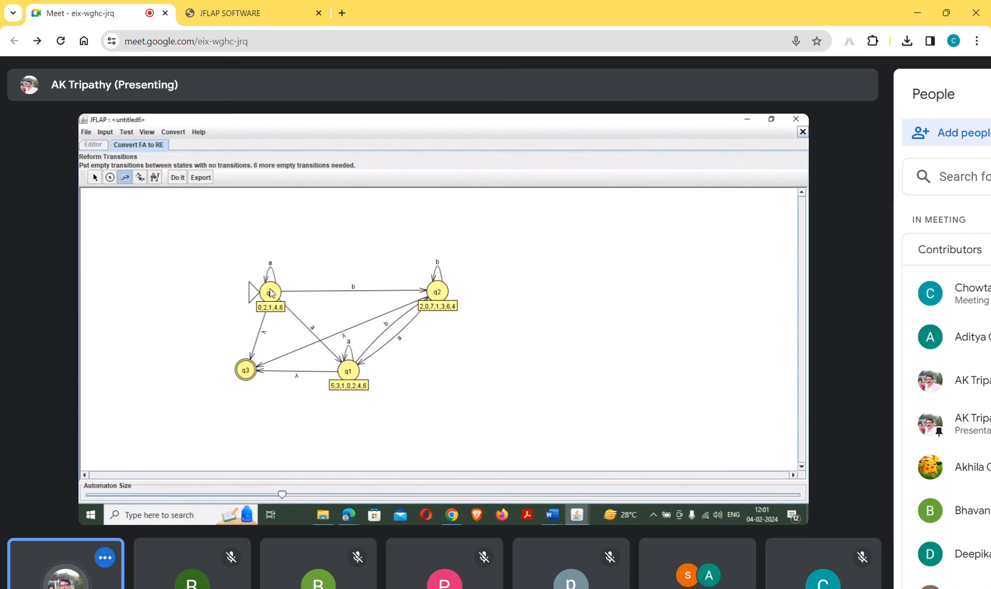
click(247, 377)
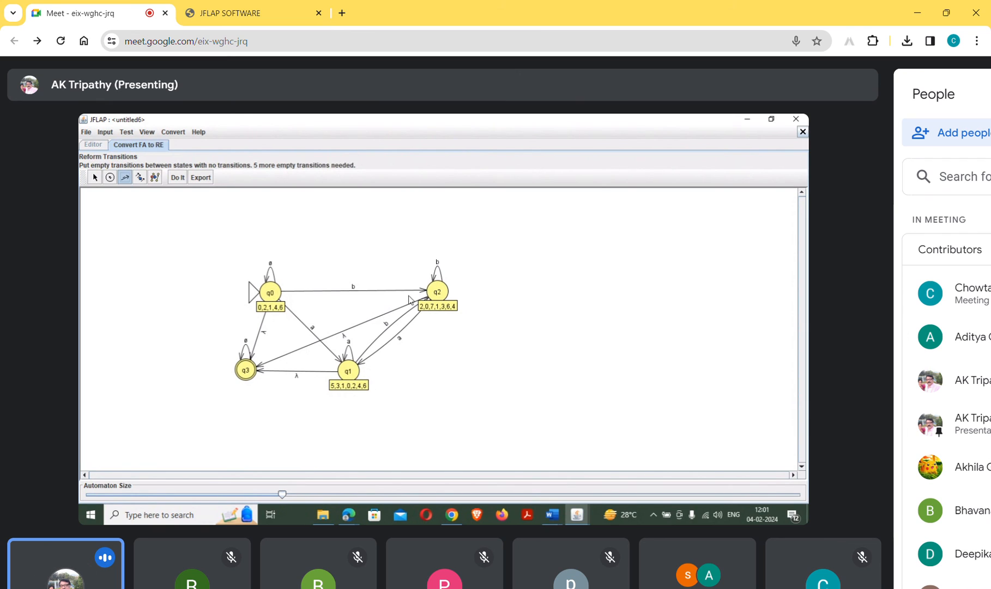
drag(437, 290, 272, 292)
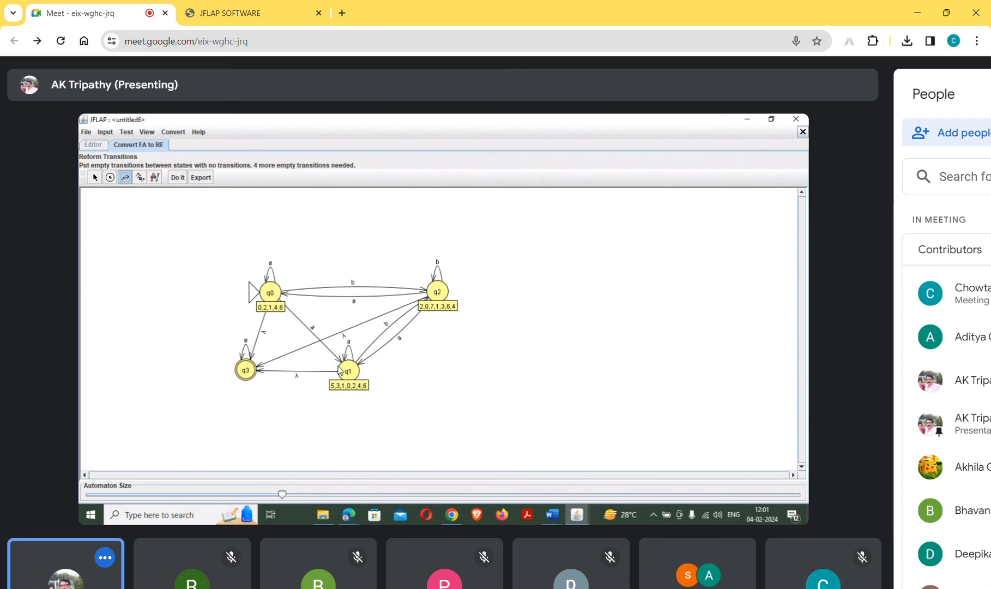
drag(348, 370, 275, 297)
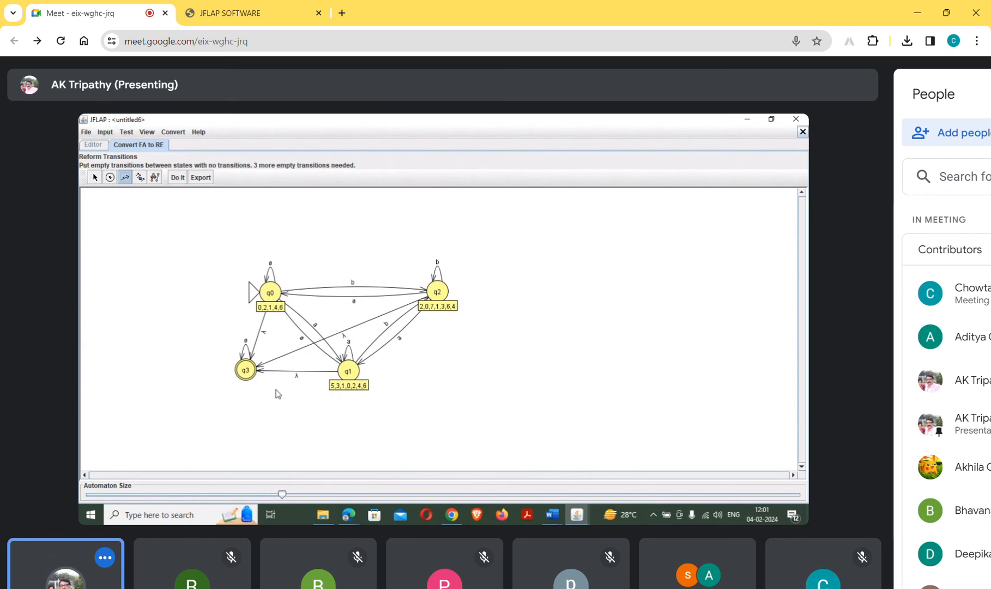
drag(253, 367, 435, 295)
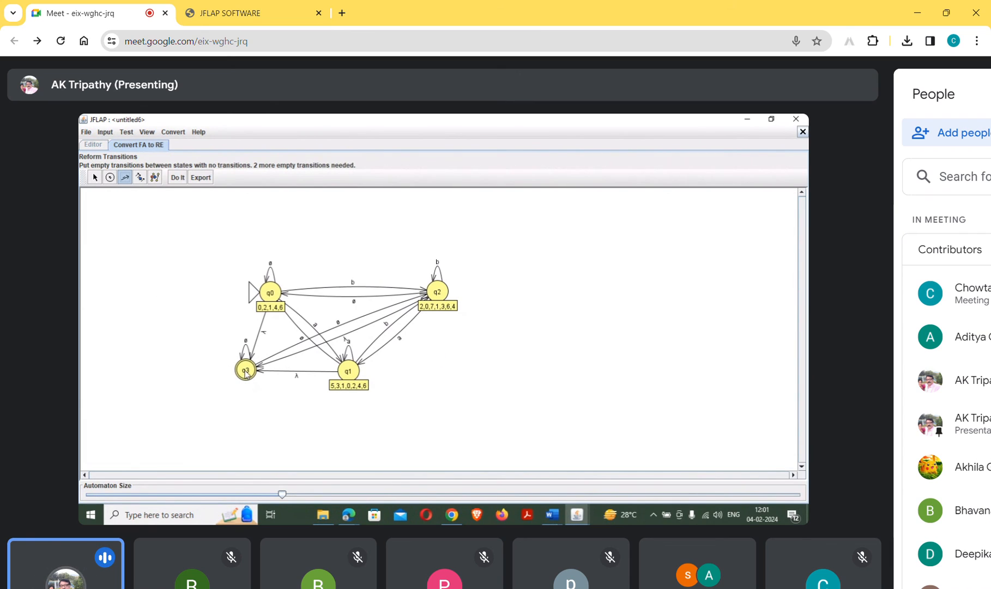
drag(244, 371, 271, 298)
drag(249, 371, 345, 372)
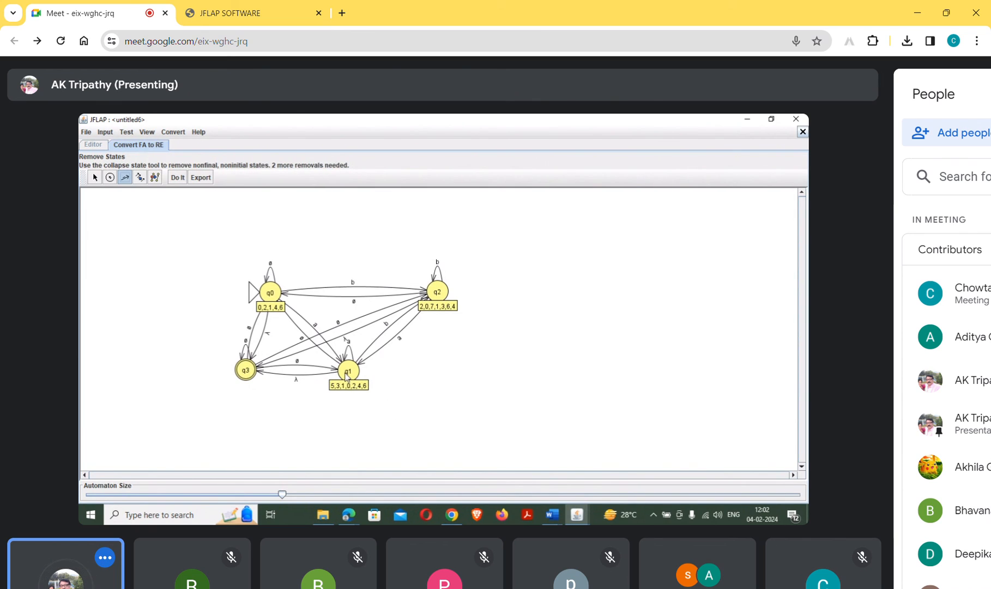
Arrange the four states into a rectangle, with q3 below q0 and q1 below q2
click(95, 178)
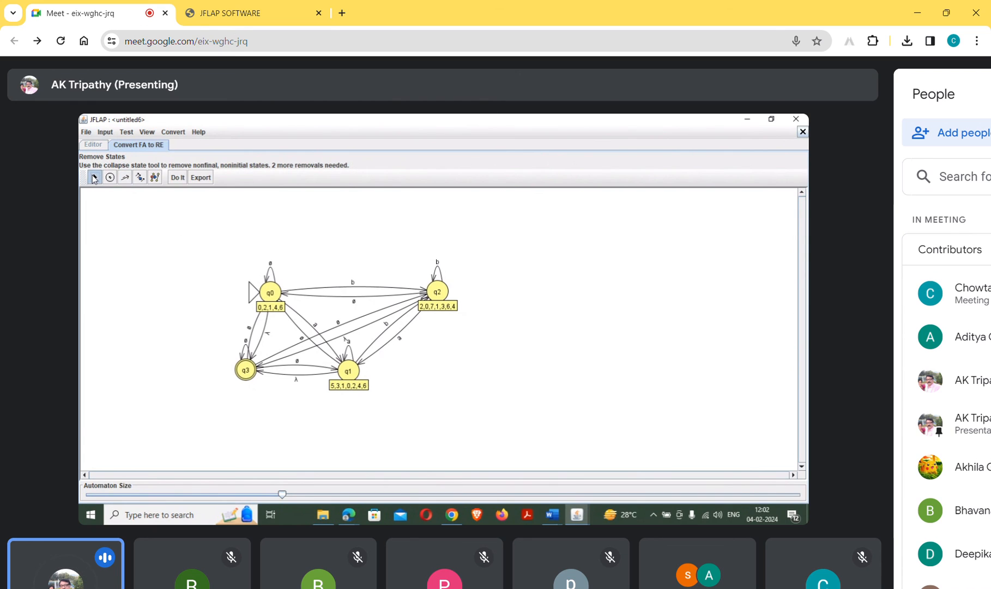
drag(349, 372, 426, 386)
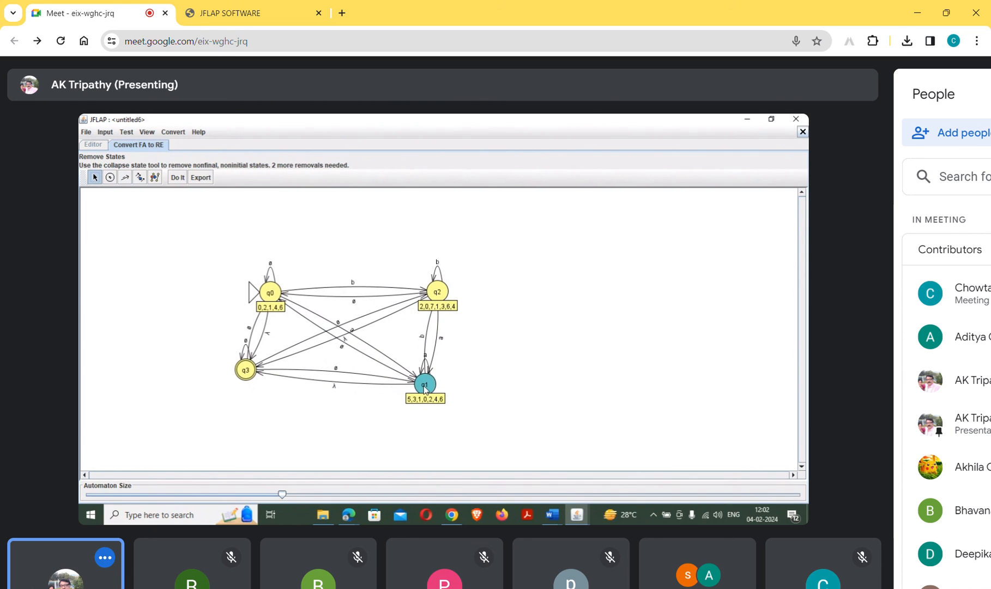
drag(247, 371, 258, 407)
drag(431, 388, 440, 406)
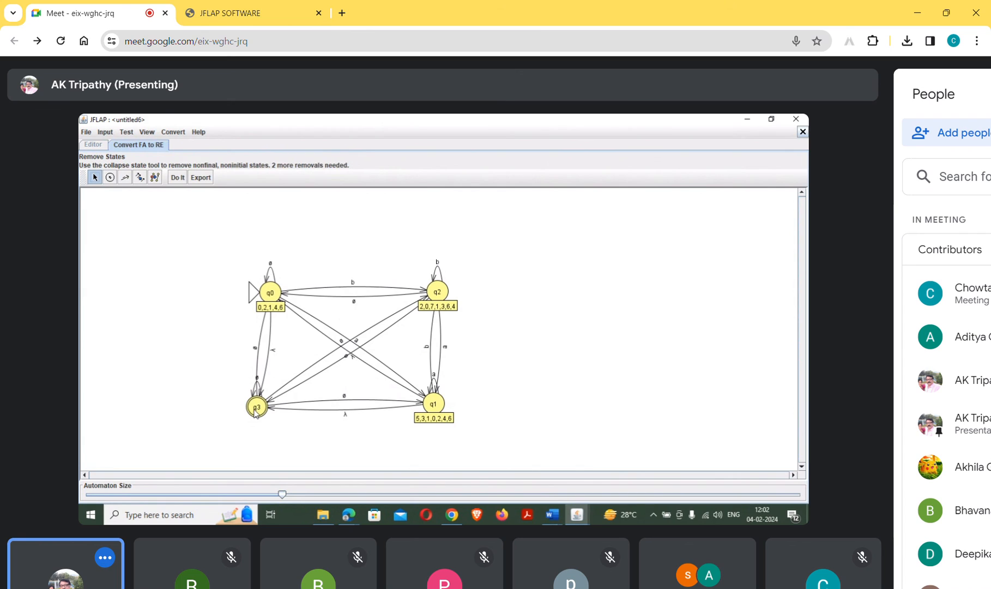
Perform the remaining state removals automatically and move q3 level with q0, so the regular expression lies on a horizontal transition
click(178, 178)
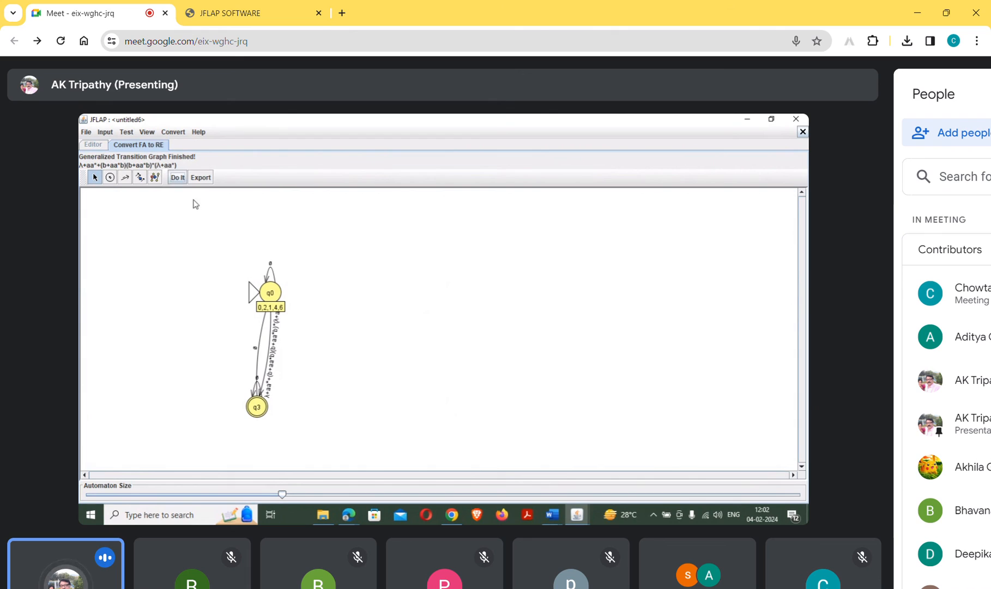
drag(260, 409, 431, 296)
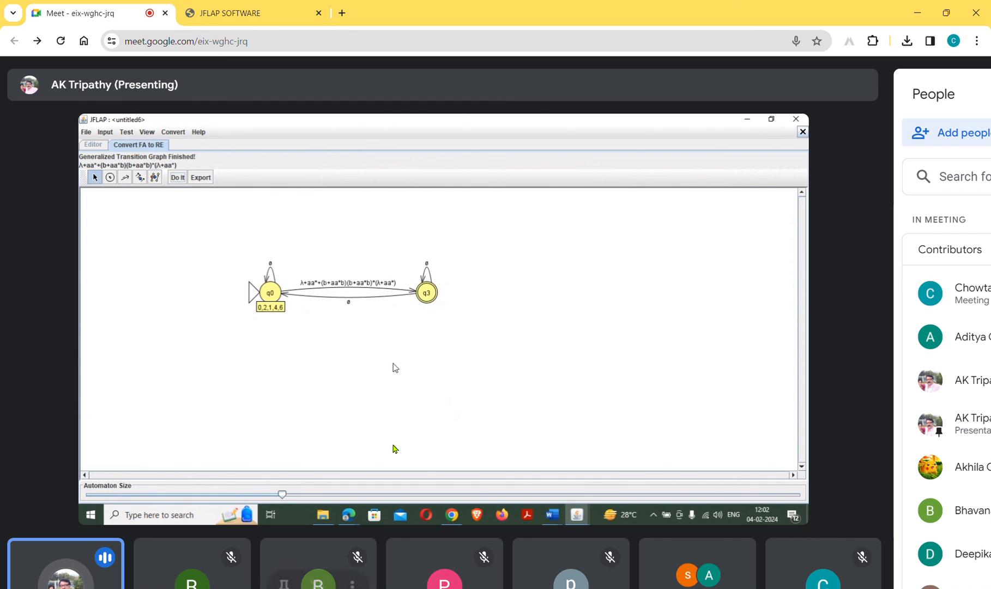
Minimize the Word notes document and close the JFLAP 7.1 main window
scroll(446, 345, up, 2)
scroll(447, 347, up, 1)
scroll(447, 348, up, 1)
scroll(447, 348, left, 1)
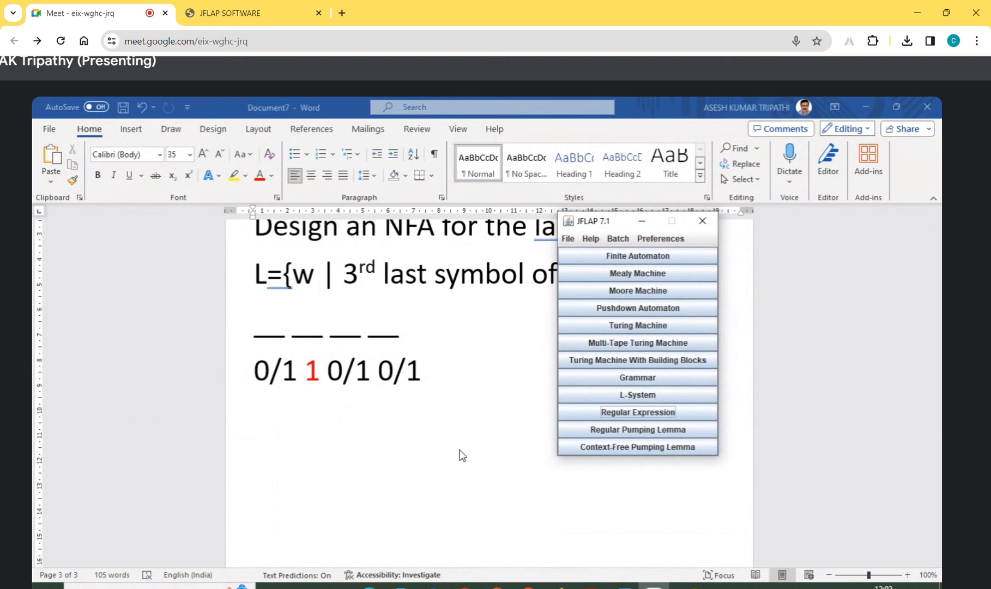
click(475, 412)
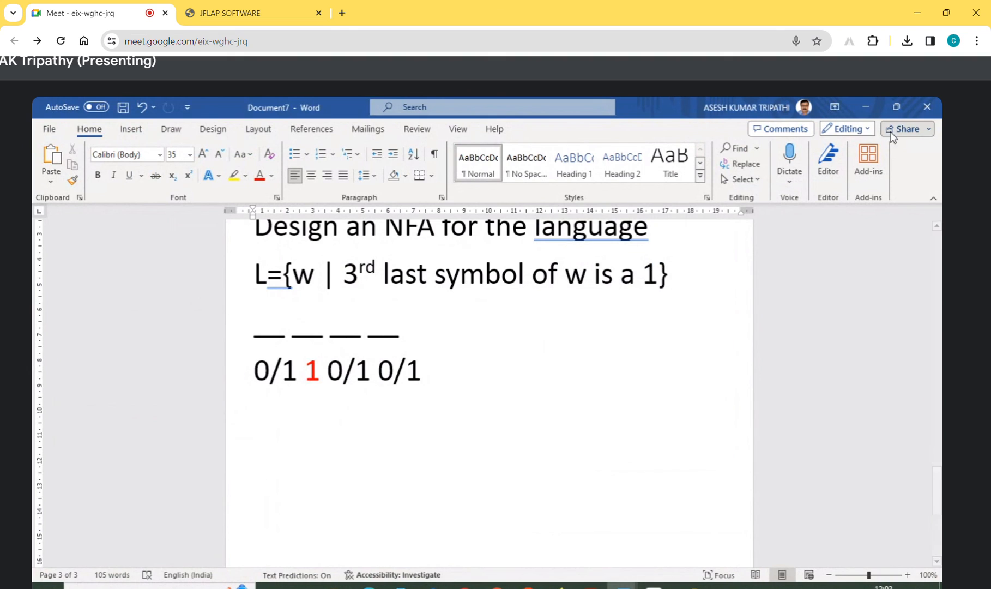
click(867, 108)
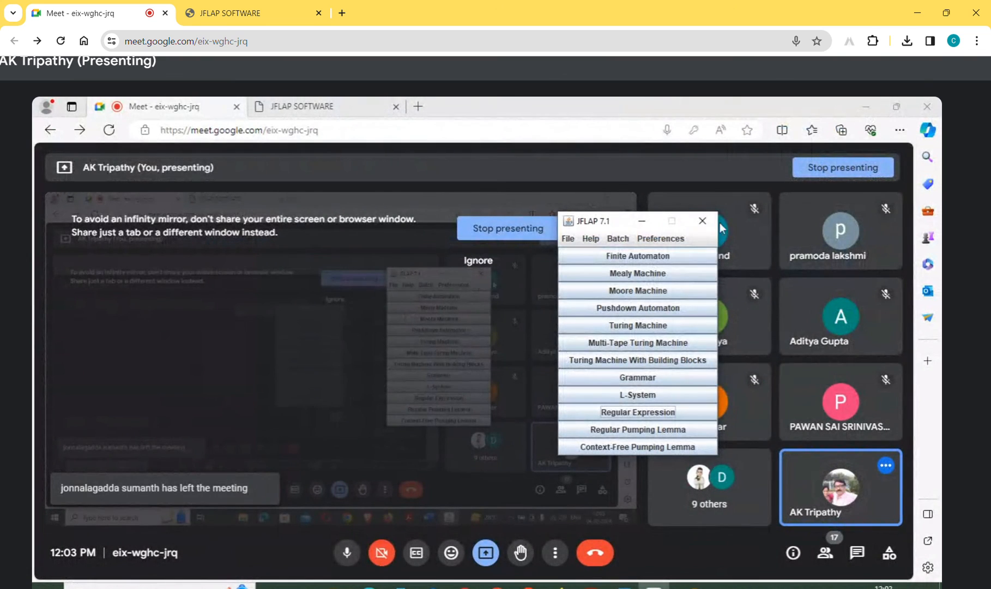
click(703, 221)
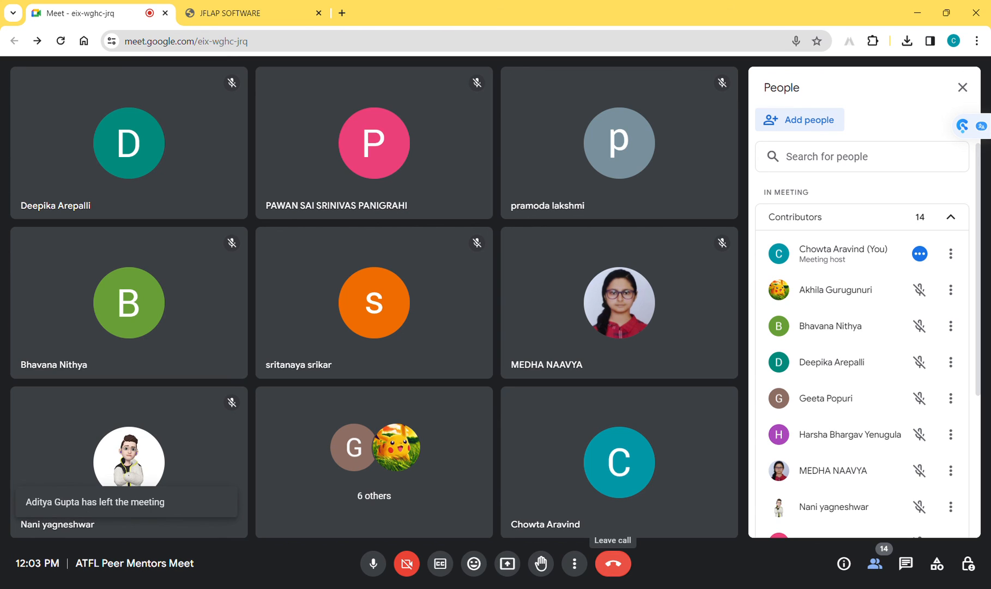
Leave the Google Meet call
click(618, 569)
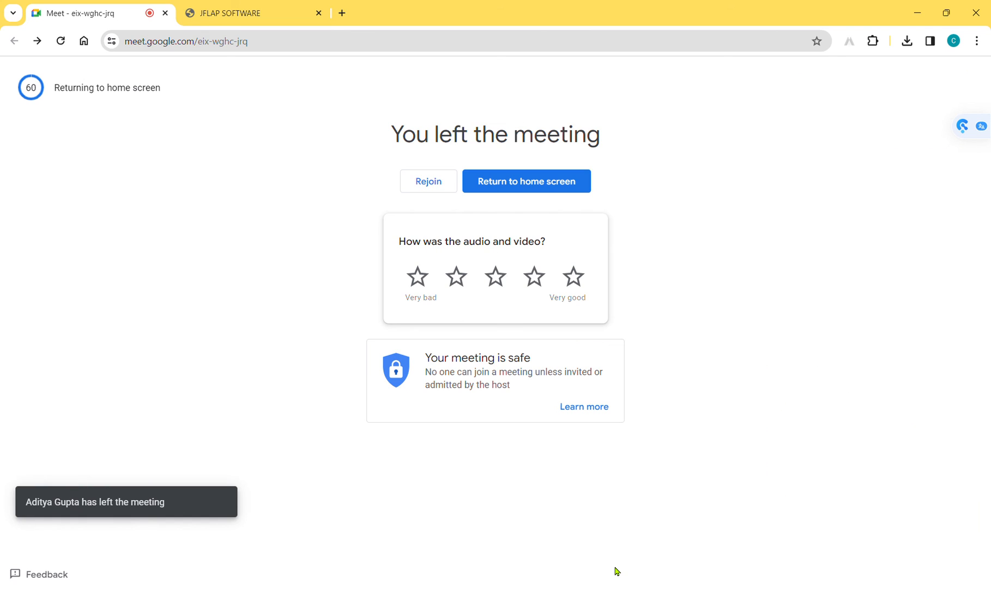